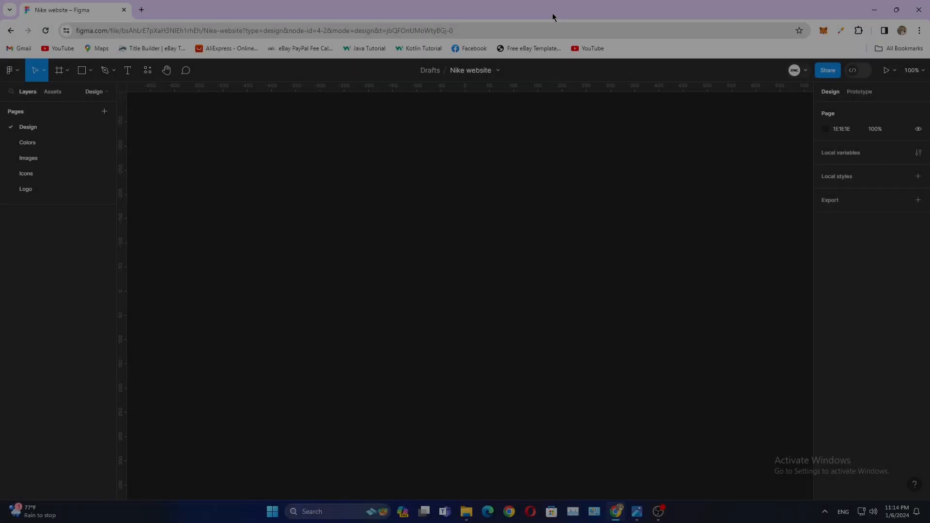
- Create a new frame on the Design page and set its size to 1920 × 1080
key("f")
left_click(317, 212)
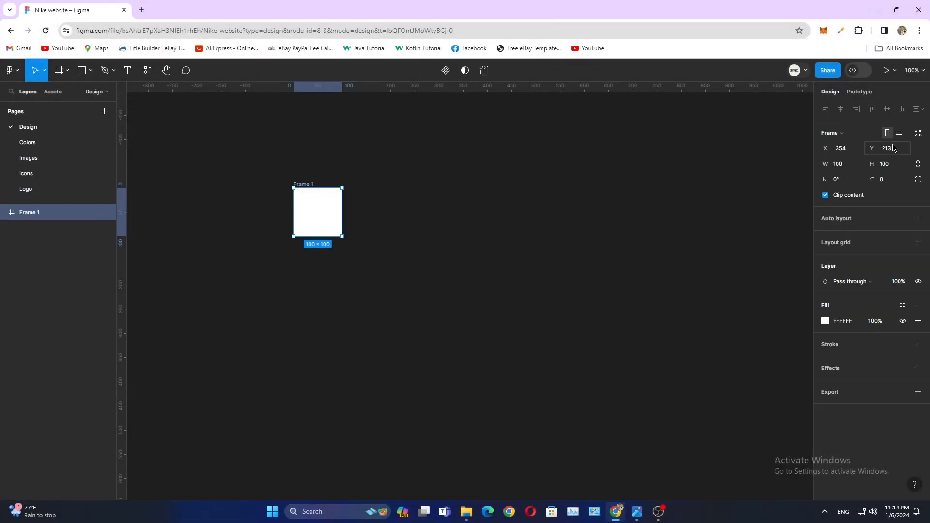
left_click(839, 163)
type("1920")
key("Tab")
type("1080")
key("Return")
left_click(568, 170)
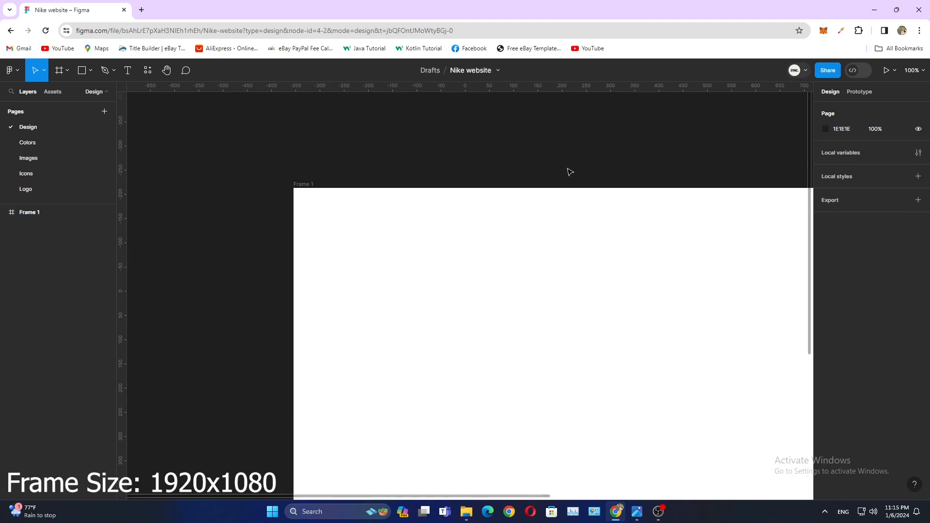
- Round the corners of the frame with a radius of 60
left_click_drag(658, 326, 521, 179)
scroll(521, 179, "down", 2)
left_click_drag(585, 196, 484, 238)
left_click(216, 136)
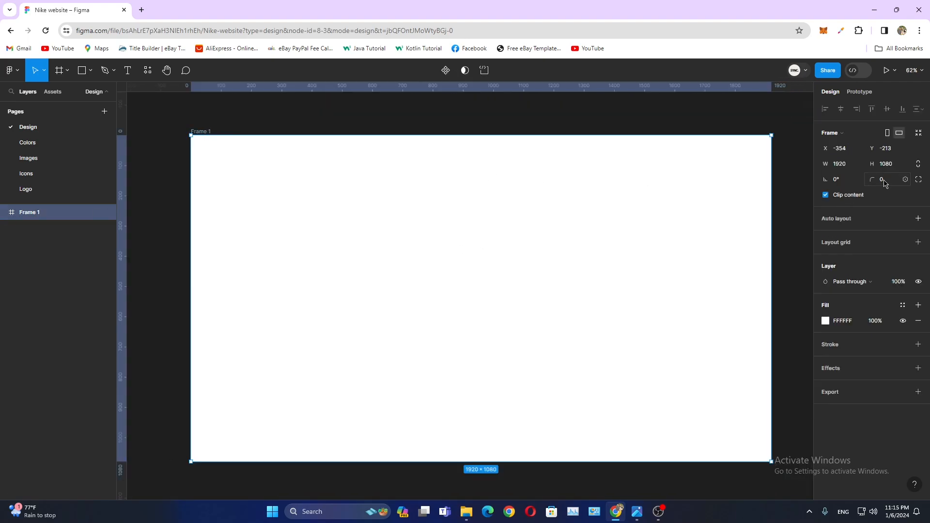
left_click(431, 121)
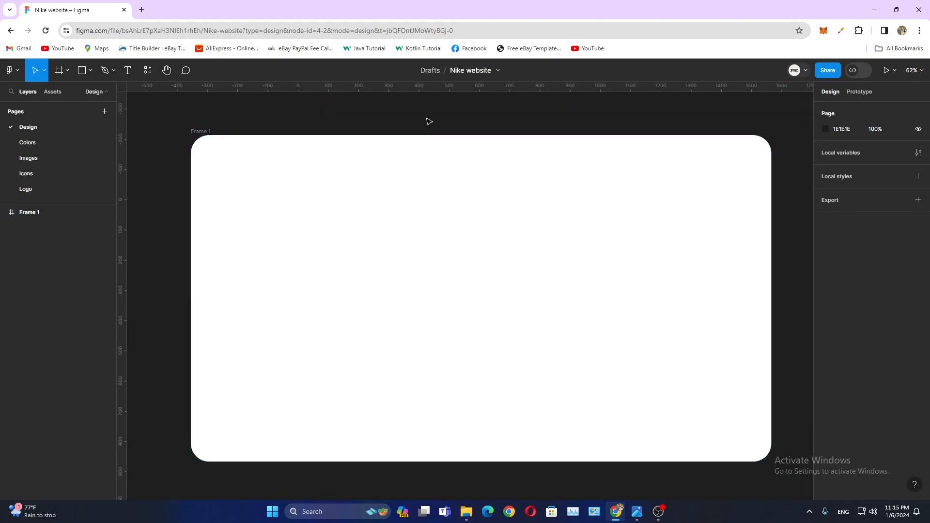
- Copy the fill colour 181820 from the darkest circle on the Colors page and return to the Design page
left_click(27, 143)
left_click(284, 332)
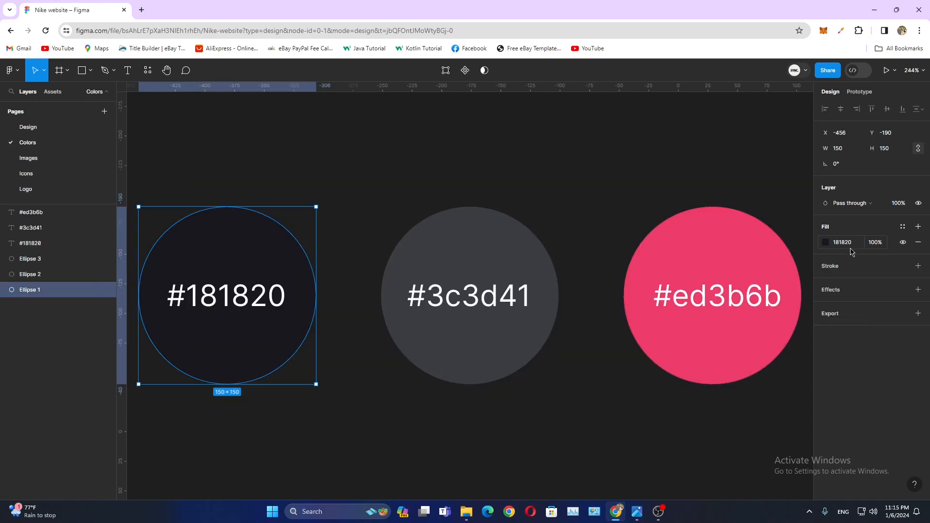
left_click(27, 127)
- Change the frame's fill to a linear gradient running diagonally from its upper-left to its lower-right corner
left_click(825, 320)
left_click(722, 186)
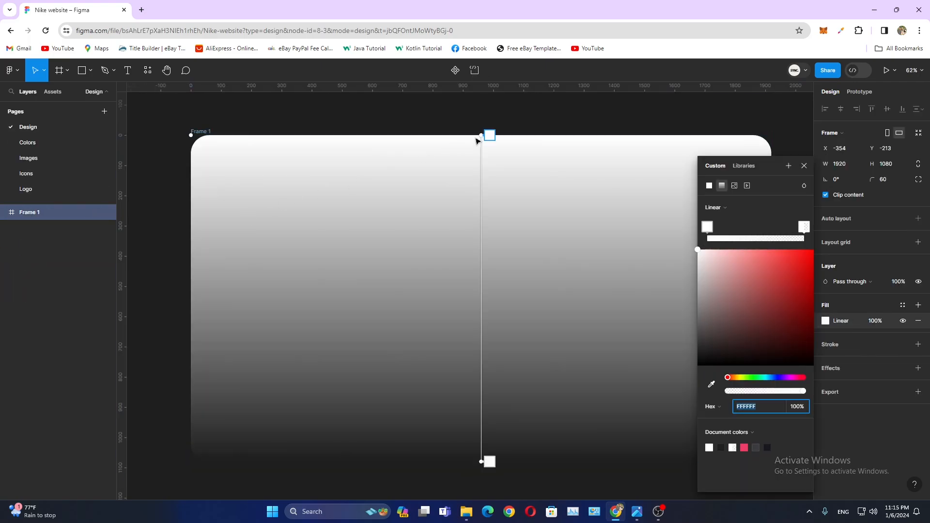
left_click_drag(480, 136, 196, 143)
left_click_drag(403, 455, 679, 454)
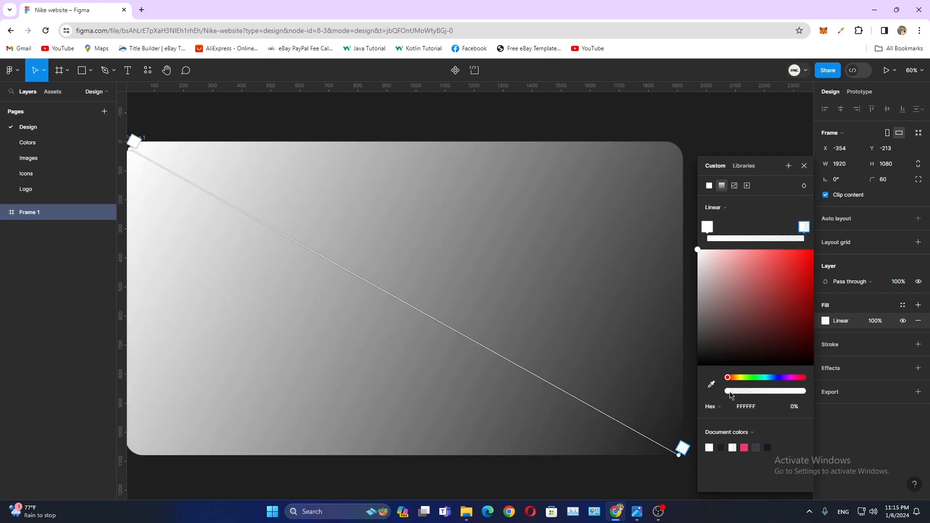
- Set the gradient's end stop to fully opaque 181820 and its start stop to the dark grey document colour 3c3d41
left_click_drag(732, 393, 806, 391)
type("181820")
key("Return")
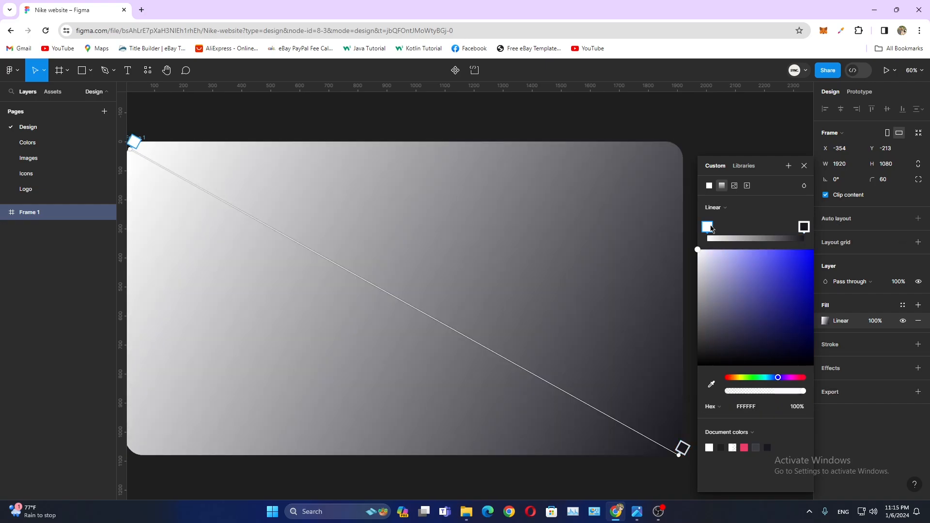
left_click(756, 445)
- Shrink the colourful swoosh mask group to about 1459 × 611, rotated about 17°, and place it across the frame's lower-left area
left_click_drag(591, 406, 331, 321)
left_click_drag(337, 327, 343, 328)
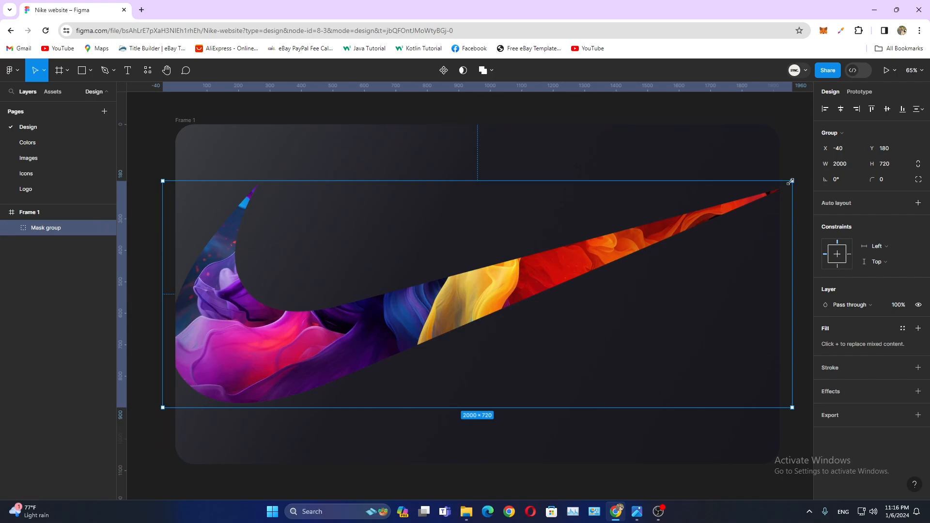
left_click_drag(790, 181, 571, 249)
left_click_drag(493, 291, 577, 238)
double_click(471, 329)
left_click(451, 370)
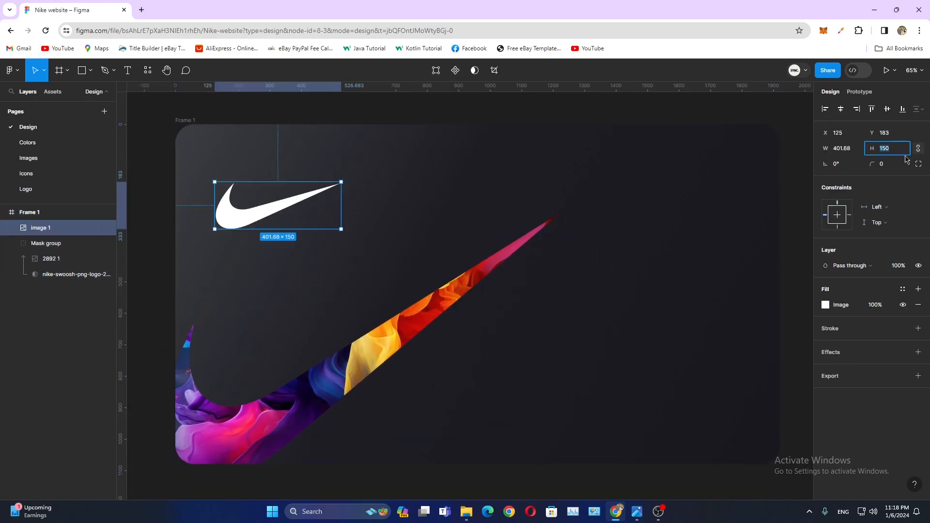
- Set the white Nike logo's height to 40 and position it in the frame's upper-left corner at X 50
type("50")
key("Return")
left_click_drag(231, 194, 204, 149)
left_click(899, 153)
type("40")
key("Return")
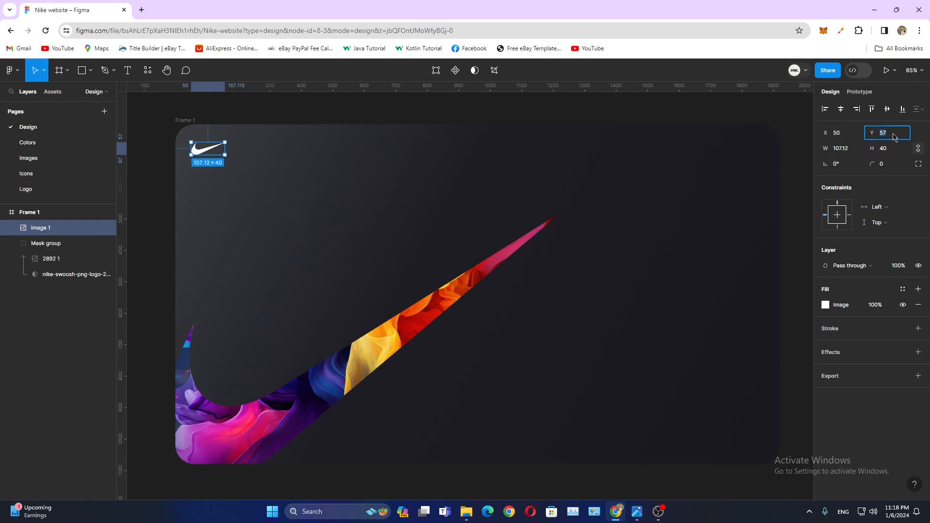
left_click(517, 112)
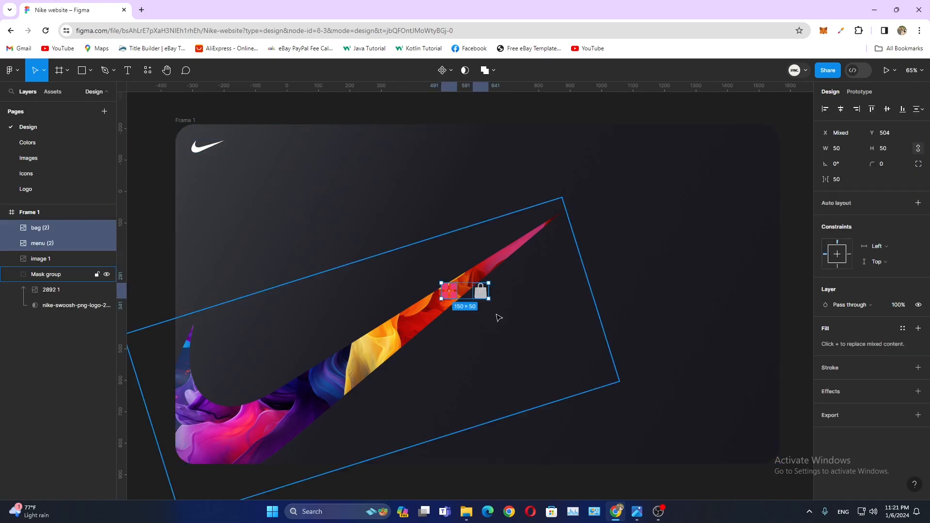
- Move the menu icon into the frame's upper-right corner and place the bag icon beside it at X 1705, Y 50
left_click_drag(640, 164, 717, 161)
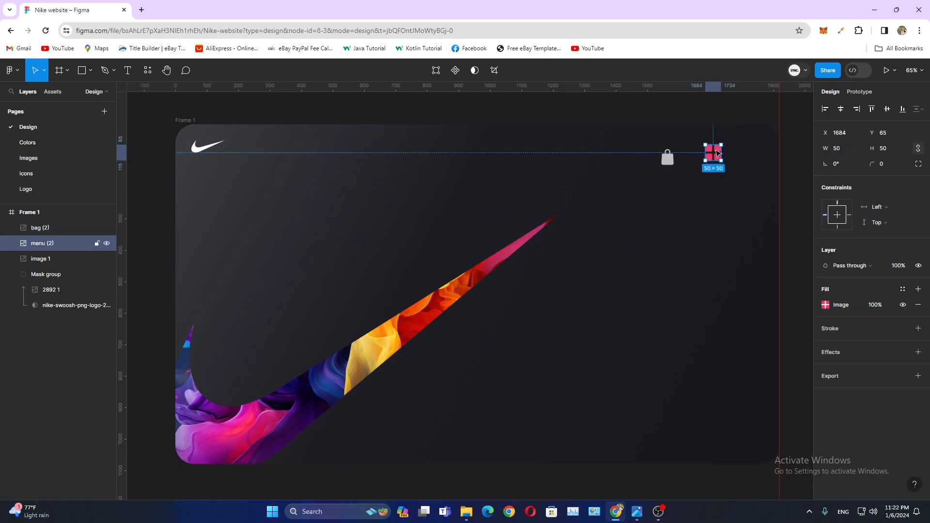
left_click_drag(717, 156, 759, 147)
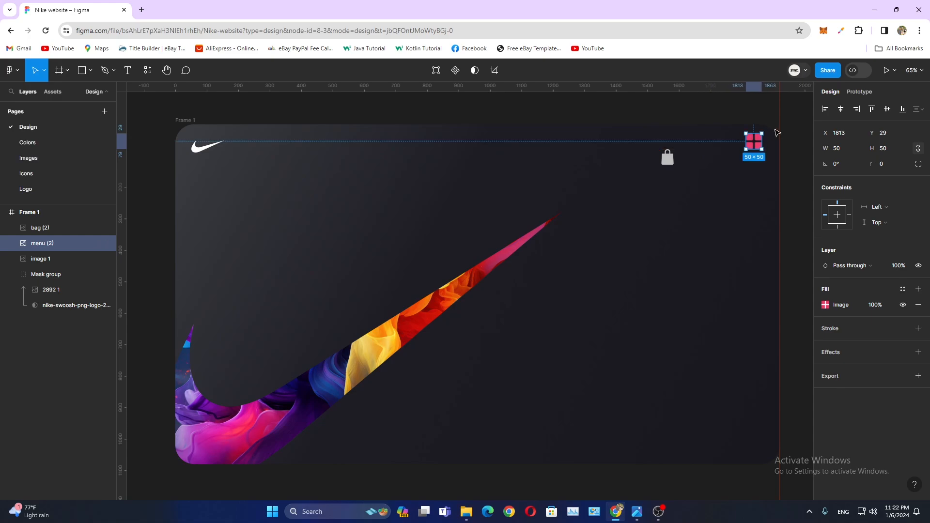
left_click_drag(665, 161, 718, 149)
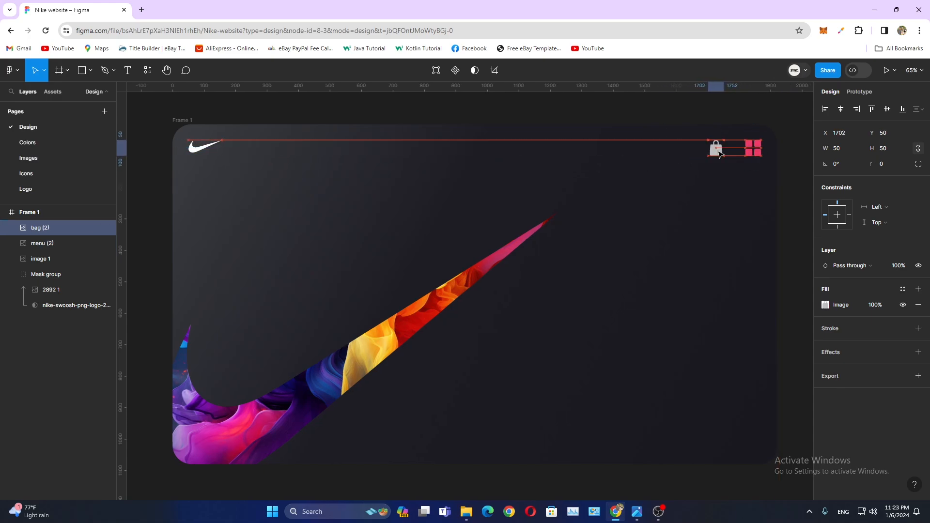
left_click(753, 151, "shift")
left_click(718, 147)
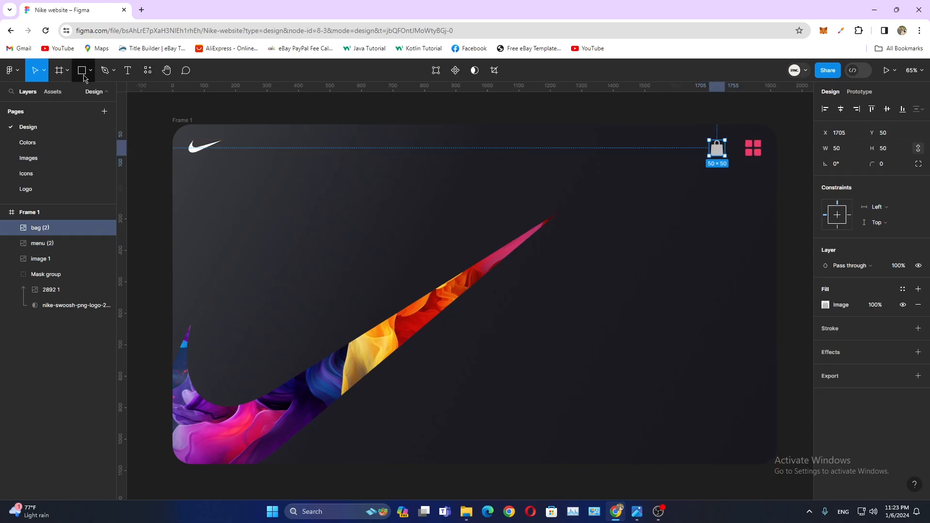
- Draw a 295 × 50 search bar rectangle with corner radius 5 beside the bag icon and fill it with B6B6B6 at 20% opacity
left_click(611, 159)
left_click_drag(628, 189, 589, 149)
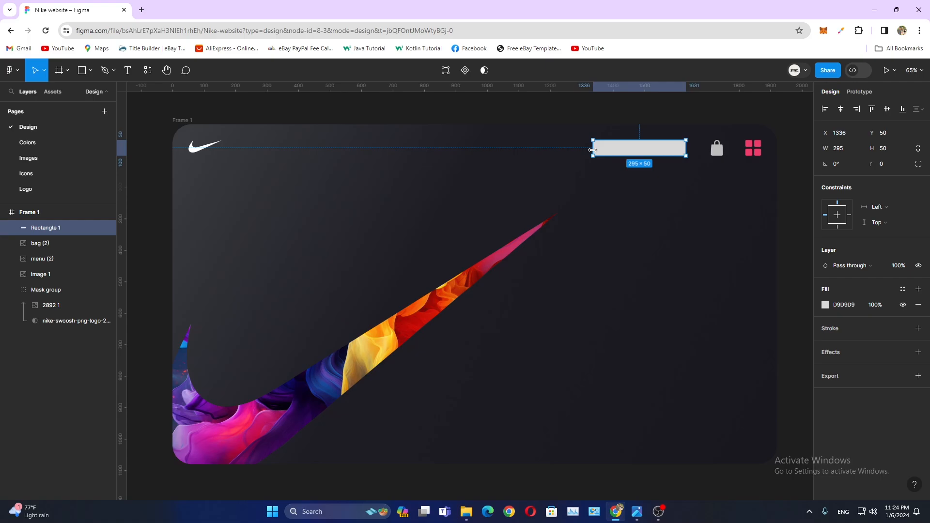
left_click(826, 305)
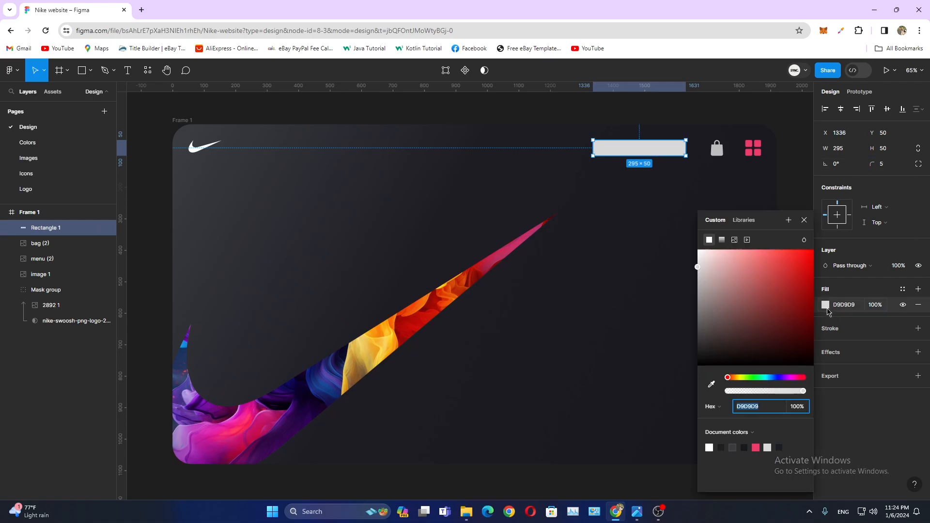
left_click_drag(697, 271, 694, 286)
left_click(878, 306)
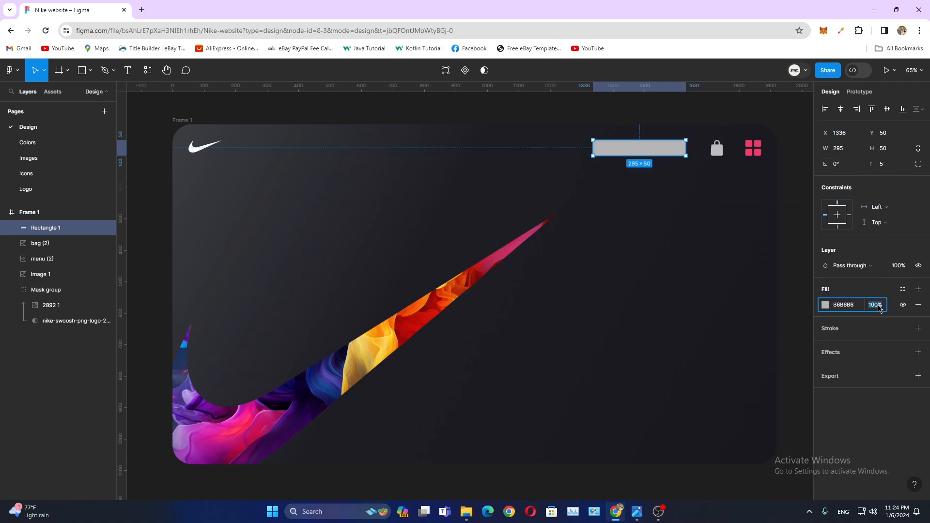
type("20")
key("Return")
left_click(724, 257)
- Paste the search icon, resize it to 30, and place it at the left end of the search bar
key("ctrl+v")
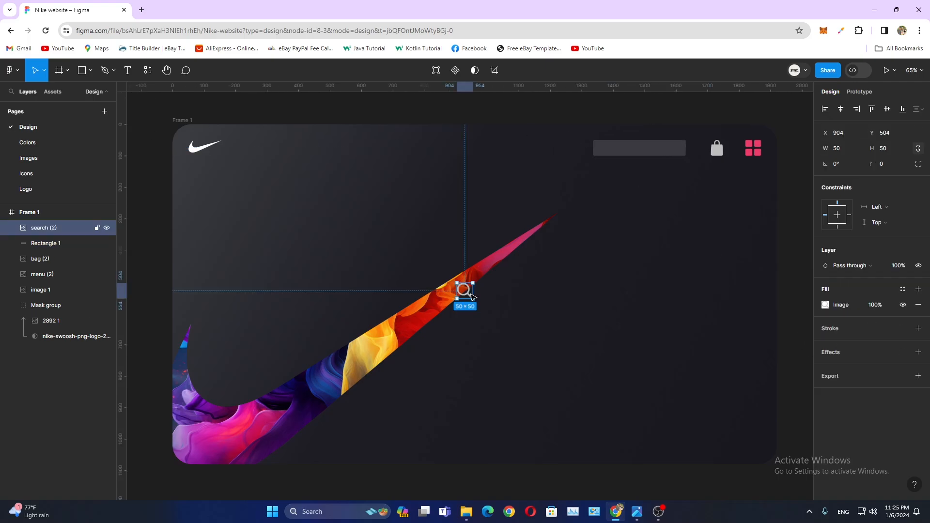
left_click(902, 152)
left_click_drag(471, 294, 603, 148)
type("30")
key("Return")
left_click(678, 190)
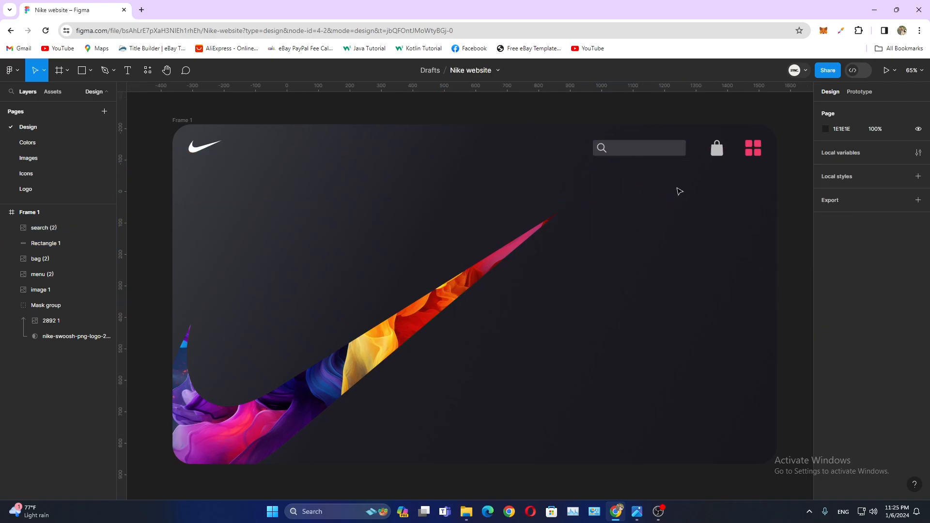
- Add the white text "Search" at size 25 in Semi Bold inside the search bar, beside the magnifier icon
left_click(621, 207)
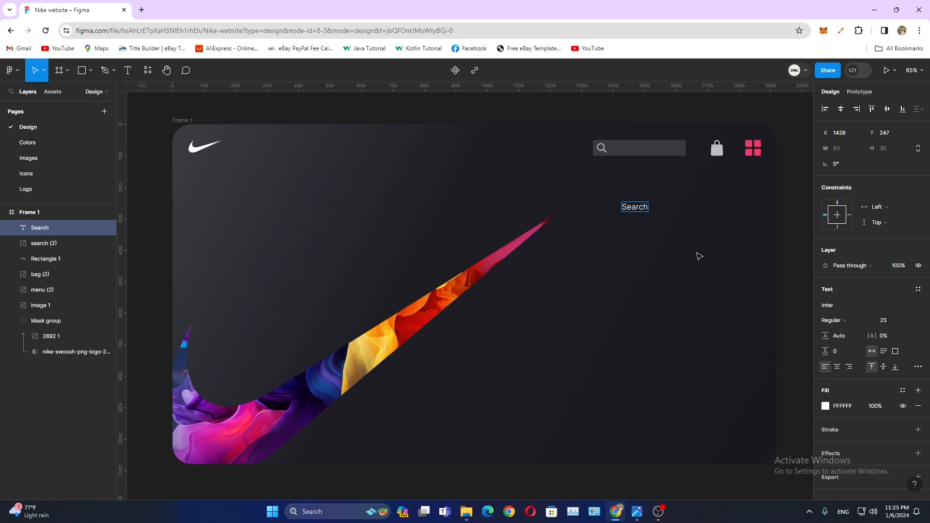
left_click_drag(632, 209, 623, 150)
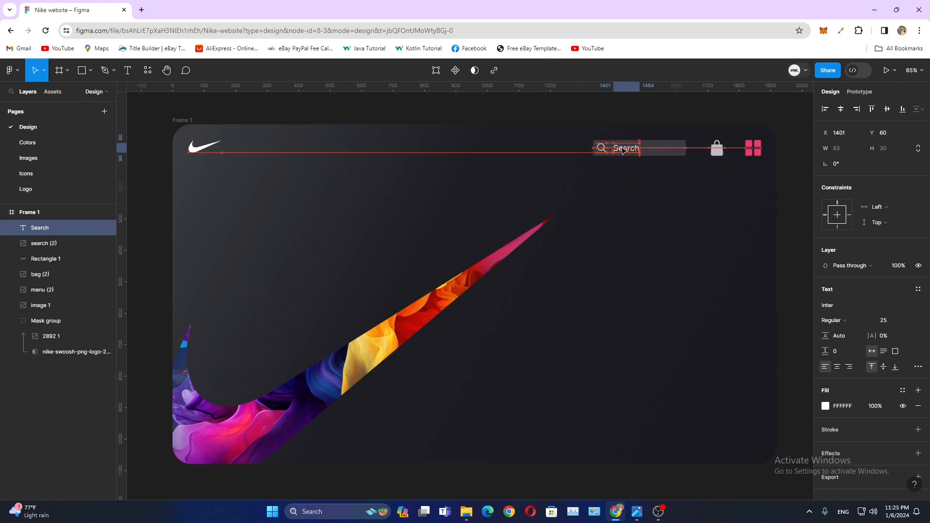
left_click(833, 320)
left_click(837, 329)
left_click(699, 210)
- Group the search bar rectangle, its magnifier icon and the "Search" text
left_click(641, 153)
left_click_drag(641, 151, 642, 150)
key("ctrl+g")
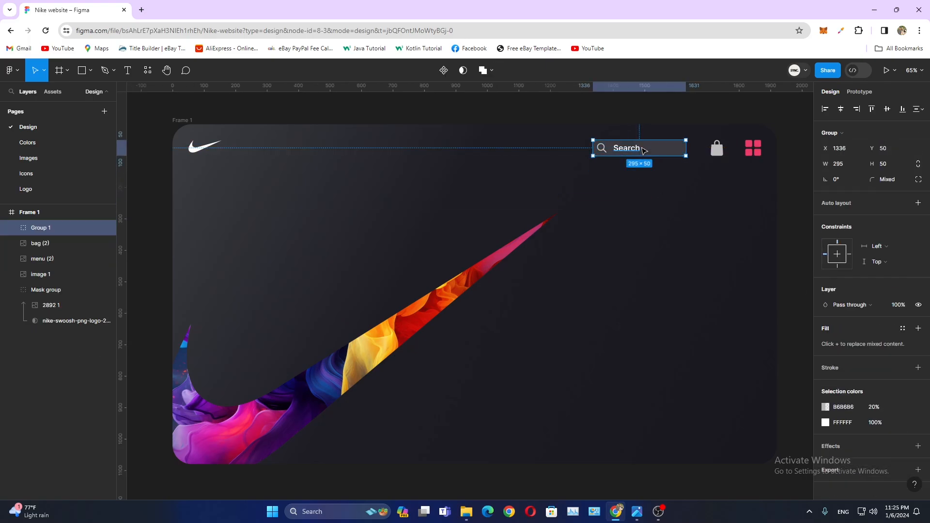
- Paste the Home, Offers, Collections and Contact links from the clipboard history and align them in the header beside the search bar
left_click(420, 154)
key("ctrl+v")
key("ctrl+z")
key("super+v")
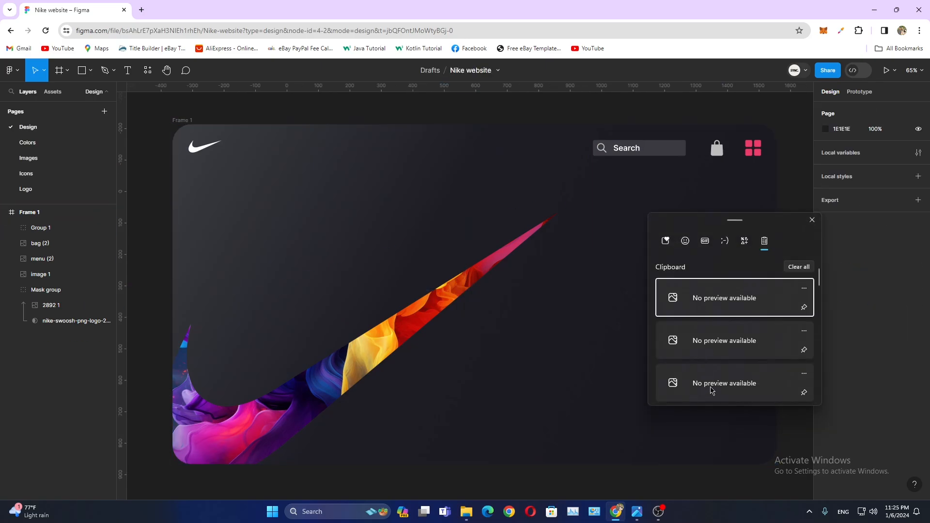
left_click(712, 391)
left_click_drag(564, 183, 517, 153)
left_click(669, 242)
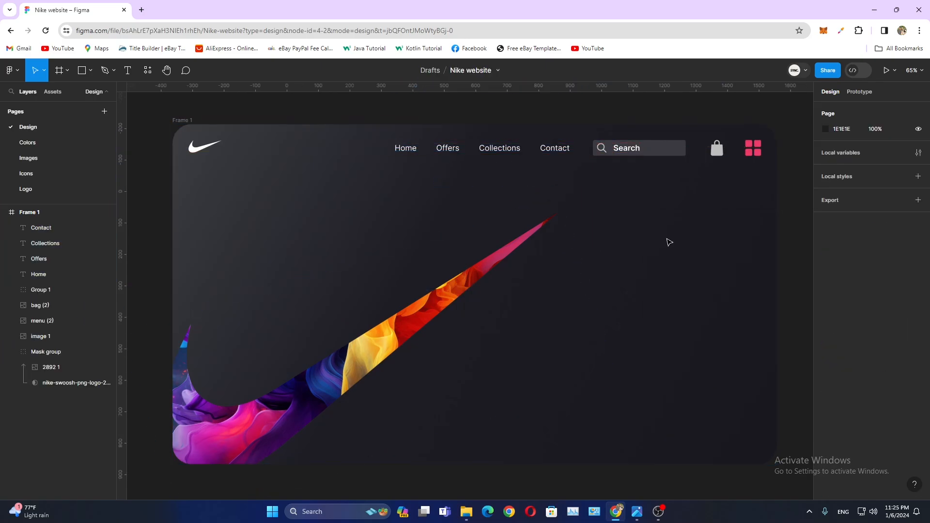
- Group the navigation links and the two icons separately, and combine all header elements including the logo into one group
left_click_drag(398, 162, 552, 145)
key("ctrl+g")
left_click_drag(700, 162, 771, 149)
key("ctrl+g")
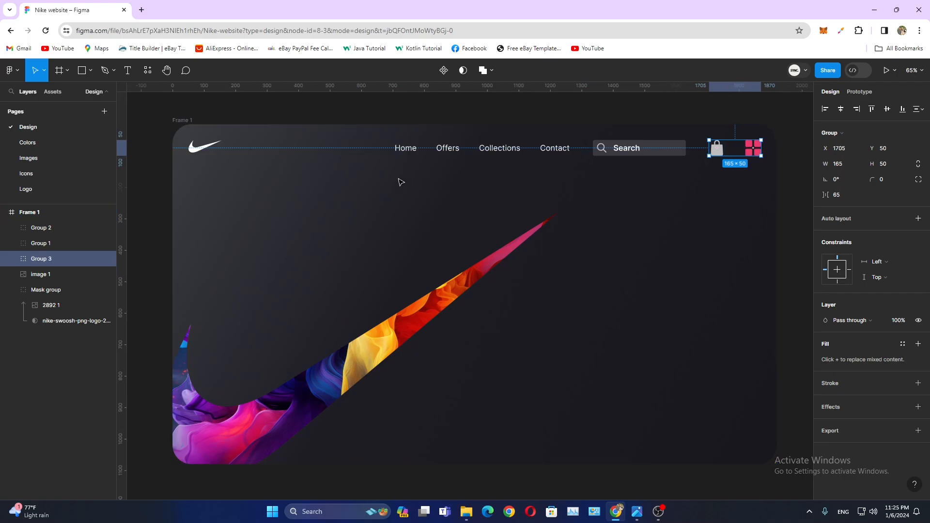
left_click_drag(395, 175, 726, 139)
key("ctrl+g")
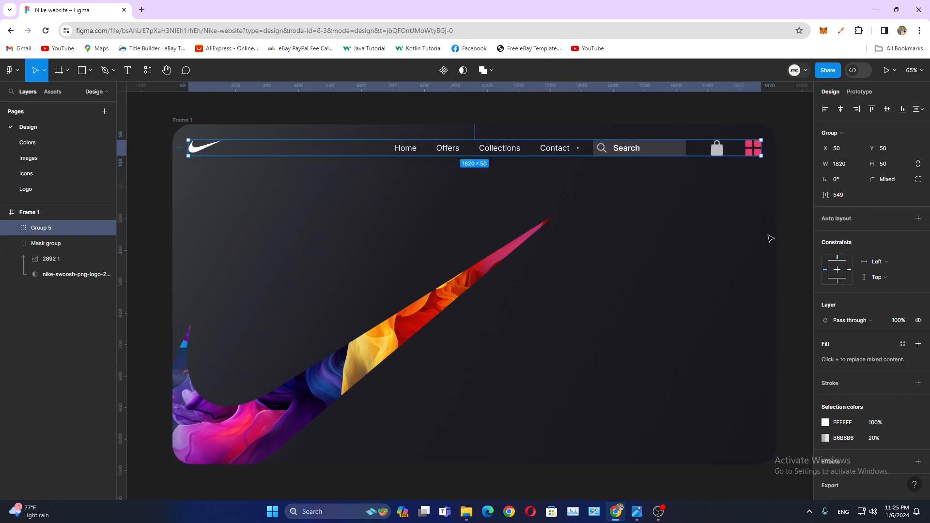
left_click(779, 227)
- Add the text "NIKE" in Kanit SemiBold at size 500 and centre it in the frame
key("t")
left_click(486, 324)
key("Escape")
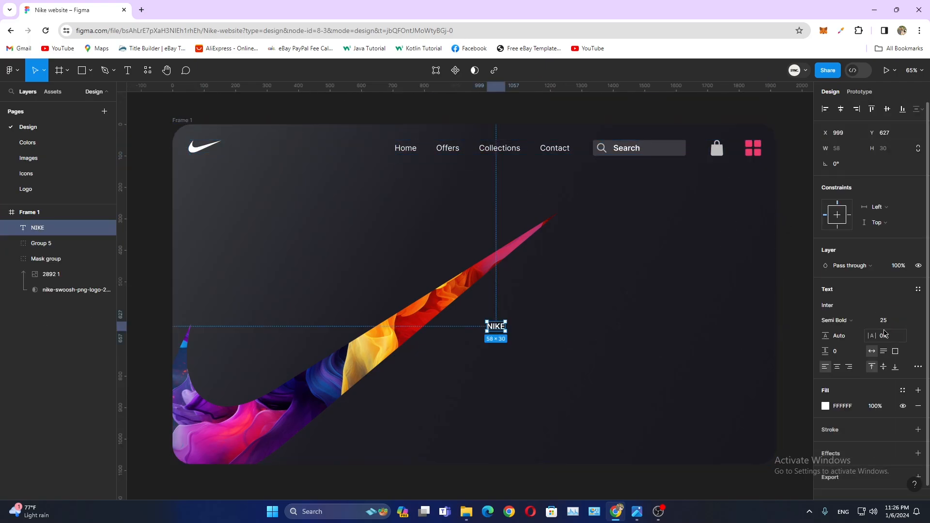
left_click(912, 320)
left_click(894, 489)
left_click(893, 322)
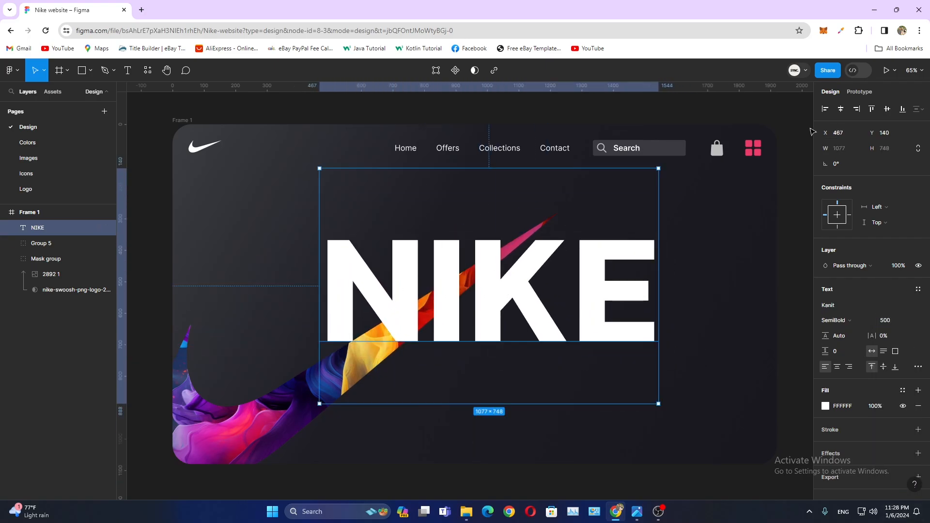
left_click(887, 109)
- Move the NIKE text layer beneath the swoosh mask group, keeping it inside Frame 1
left_click(12, 258)
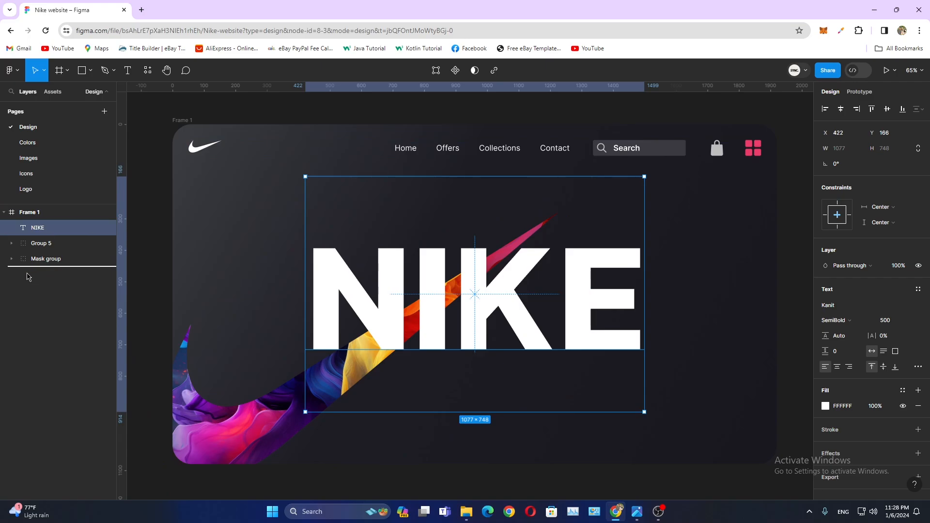
left_click_drag(27, 277, 27, 274)
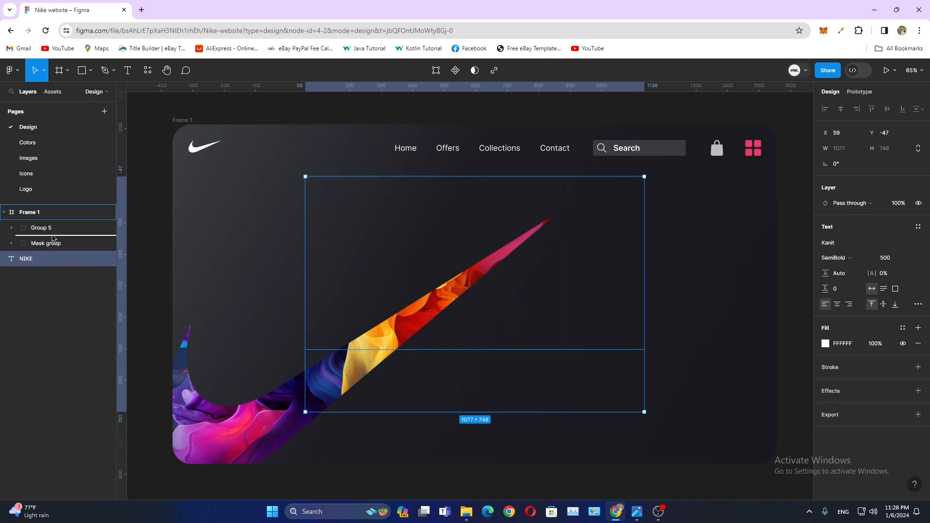
left_click_drag(53, 238, 64, 241)
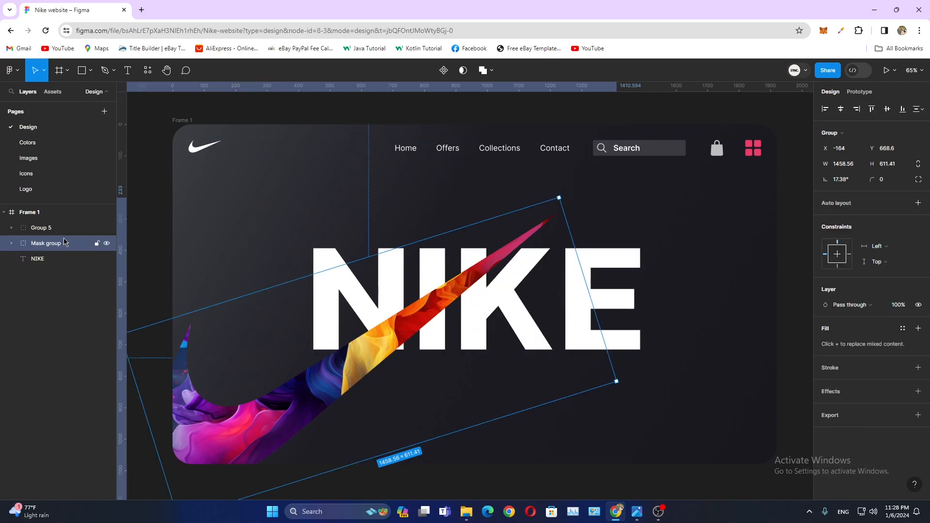
- Fill the large NIKE text with black 000000 at 20% opacity
left_click(632, 269)
left_click(825, 406)
left_click(698, 365)
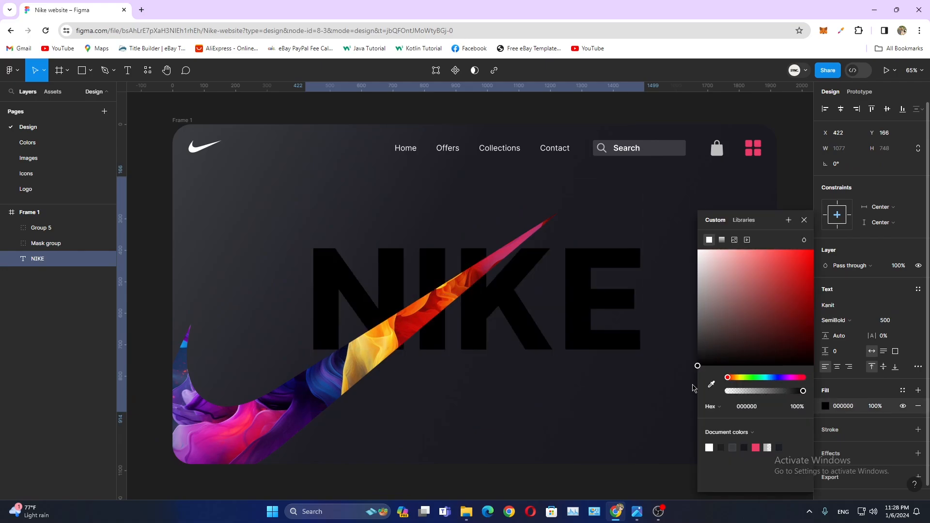
left_click(875, 406)
type("20")
key("Return")
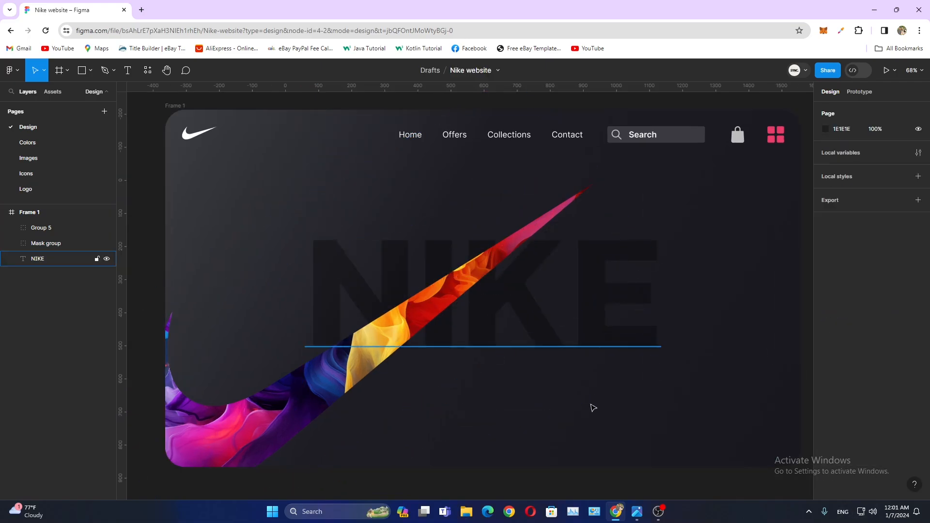
- Paste the cream and pink shoe image, rotate it 41°, and place it over the middle of Frame 1
key("ctrl+v")
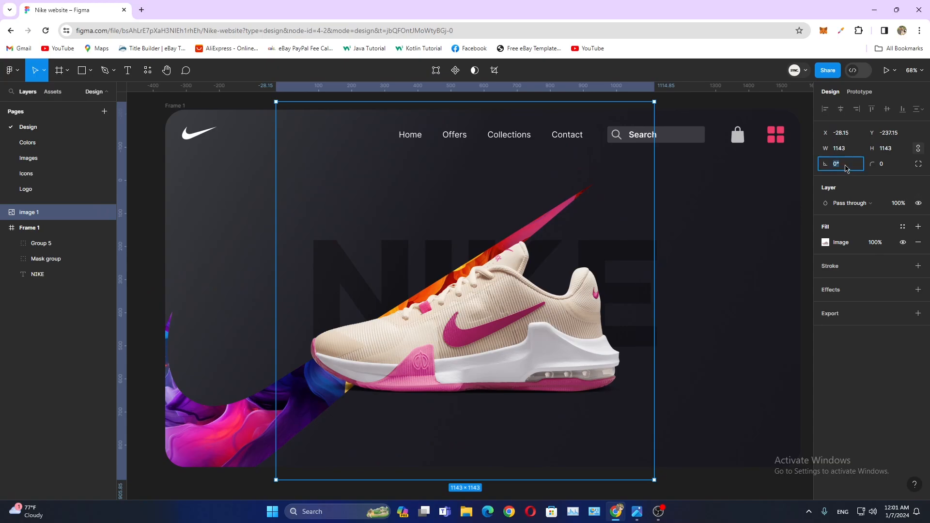
type("41")
key("Return")
left_click_drag(502, 333, 479, 313)
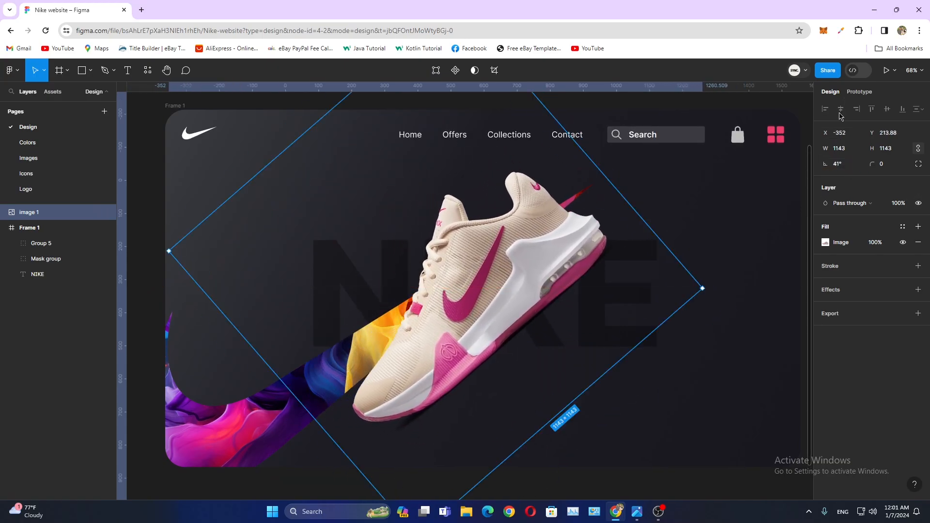
- Move the rotated shoe image onto empty canvas beside Frame 1 and wrap it in an auto layout frame
scroll(503, 282, "down", 4)
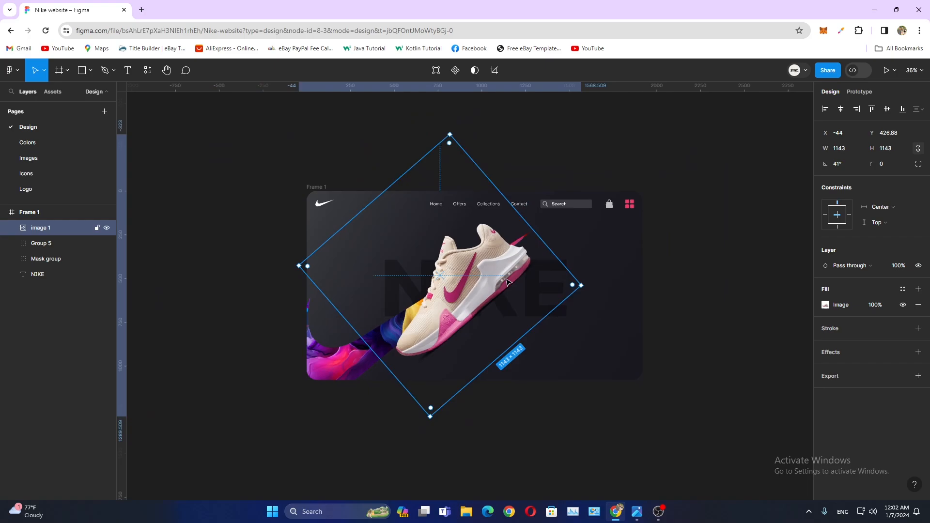
left_click_drag(502, 282, 408, 295)
left_click_drag(377, 296, 549, 273)
key("shift+a")
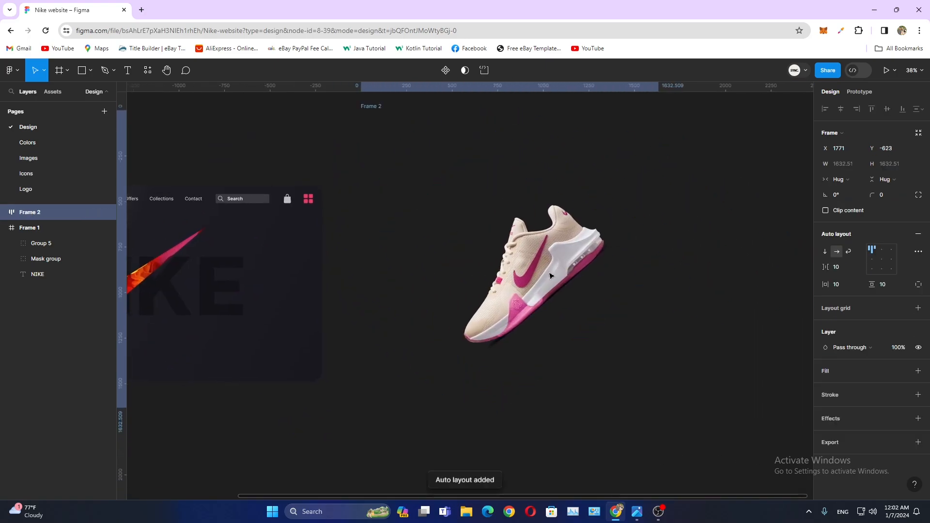
- Remove auto layout from the shoe's new frame and turn on clip content
left_click(918, 234)
left_click(826, 195)
scroll(681, 286, "down", 3)
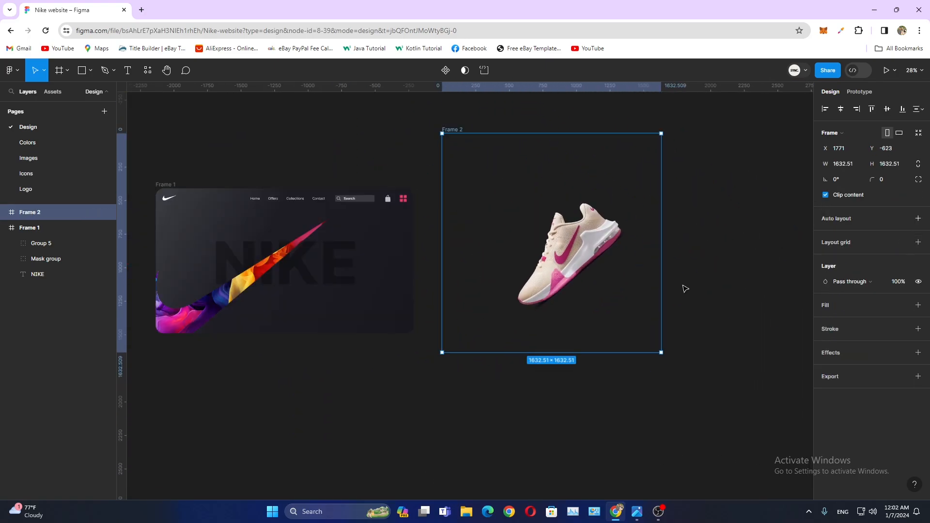
- Copy the side-view images of the other four shoes from the Images page and paste them into the Design page
left_click(40, 159)
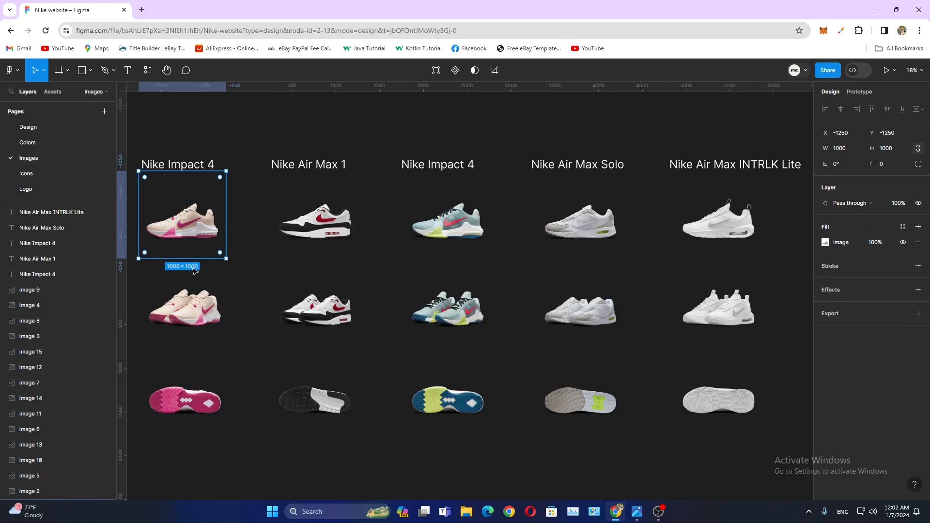
left_click(313, 223)
left_click(441, 224, "shift")
left_click(557, 226, "shift")
left_click(692, 233, "shift")
key("ctrl+c")
left_click(39, 127)
key("ctrl+v")
scroll(510, 345, "up", 2)
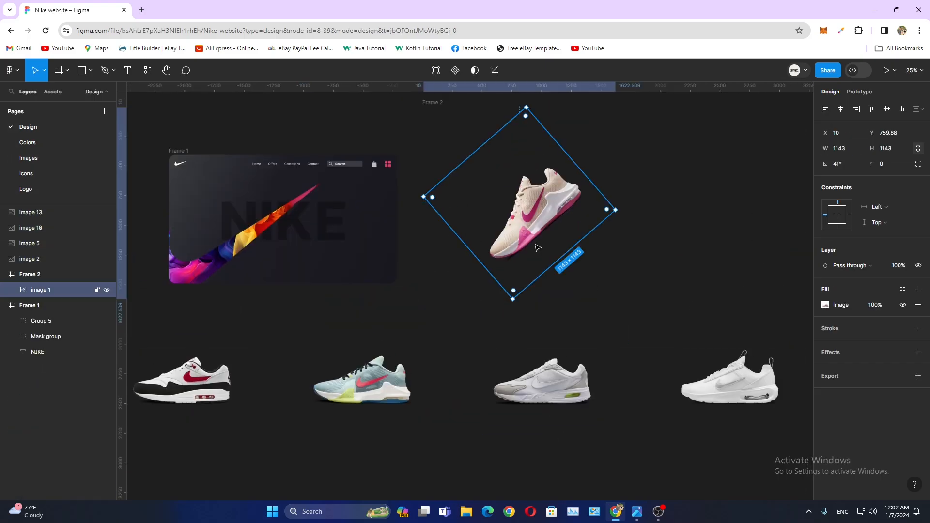
- Set the size of the four pasted shoe images to 1143 × 1143
left_click(894, 154)
type("1143")
key("Return")
- Stack the teal, grey and white shoe images below the black-and-white one to form a vertical column
scroll(549, 399, "down", 2)
left_click_drag(485, 333, 360, 436)
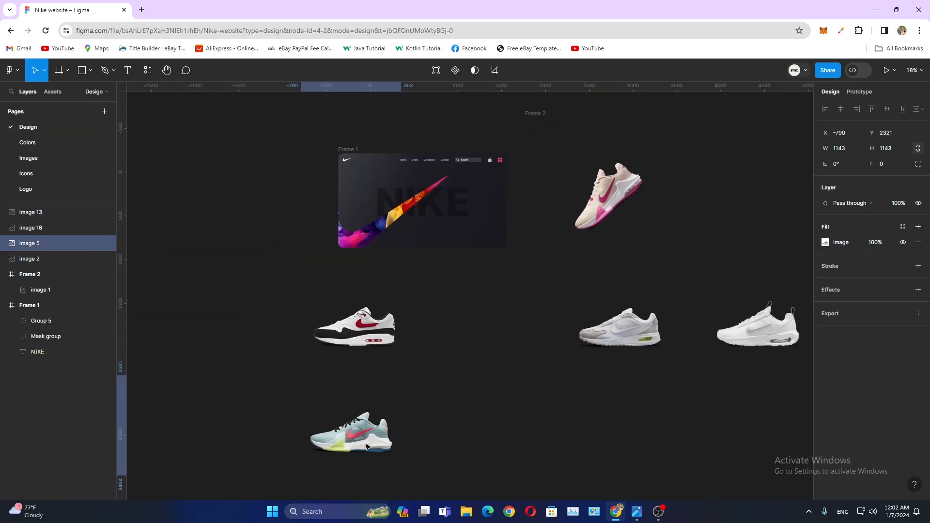
left_click_drag(557, 281, 424, 393)
left_click_drag(477, 376, 414, 398)
scroll(420, 390, "down", 2)
left_click_drag(774, 213, 424, 475)
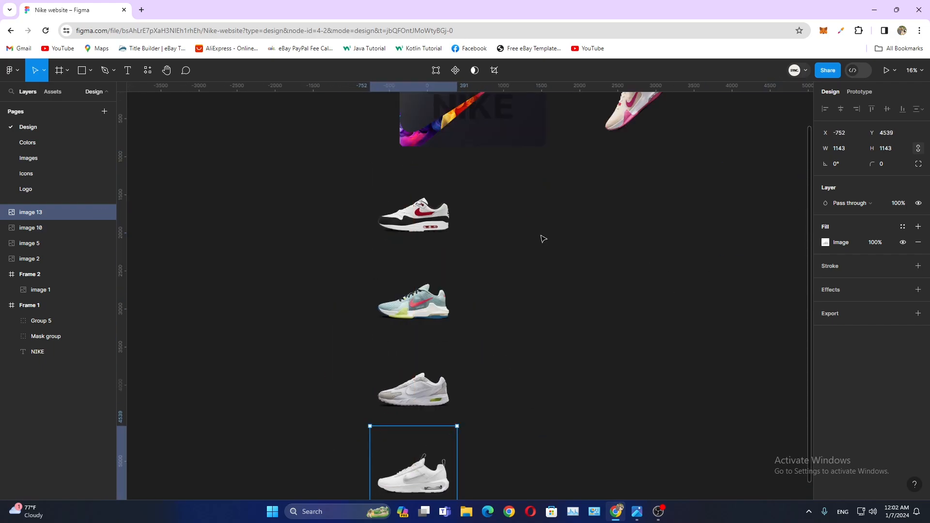
- Move the column of four shoe images directly beneath the cream and pink shoe's frame
left_click_drag(541, 235, 339, 467)
scroll(339, 339, "up", 2)
left_click_drag(321, 319, 548, 303)
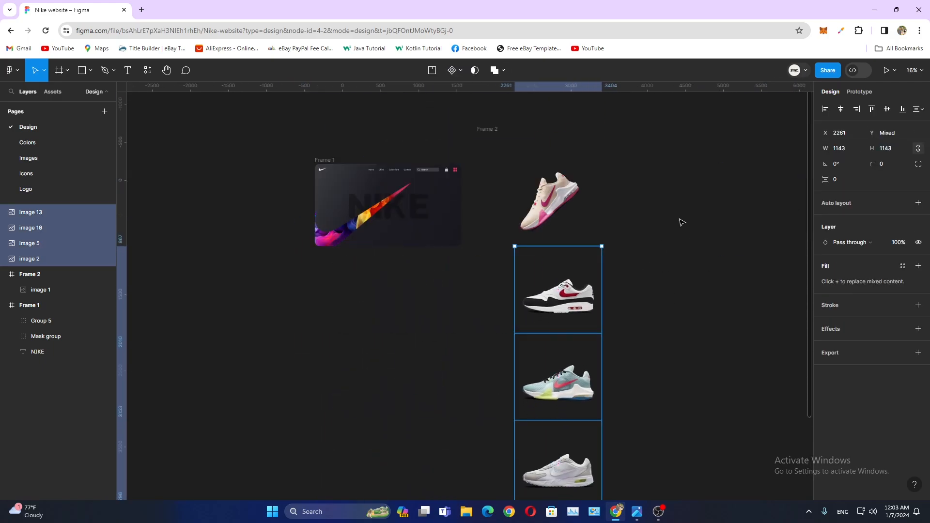
- Move the four shoe image layers into Frame 2, beneath image 1 in the layer order
scroll(679, 218, "up", 3)
left_click(519, 290)
left_click(59, 217, "shift")
left_click_drag(58, 218, 49, 290)
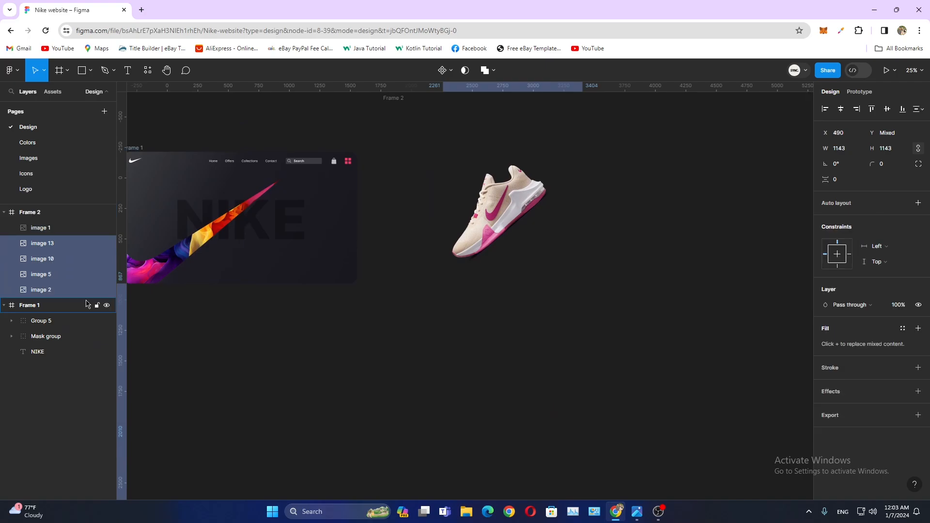
- Align the five shoe images in Frame 2 on their horizontal centres and group them
left_click(47, 230)
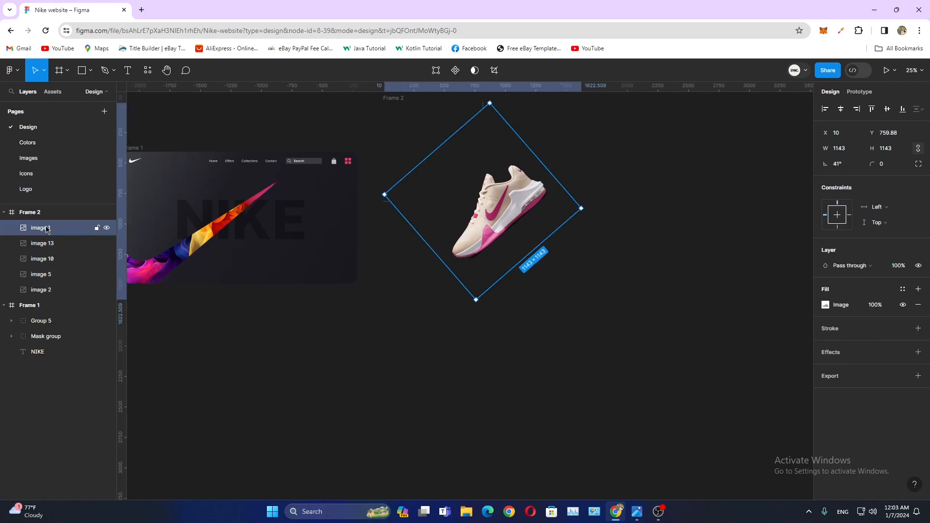
left_click(48, 289, "shift")
left_click(842, 117)
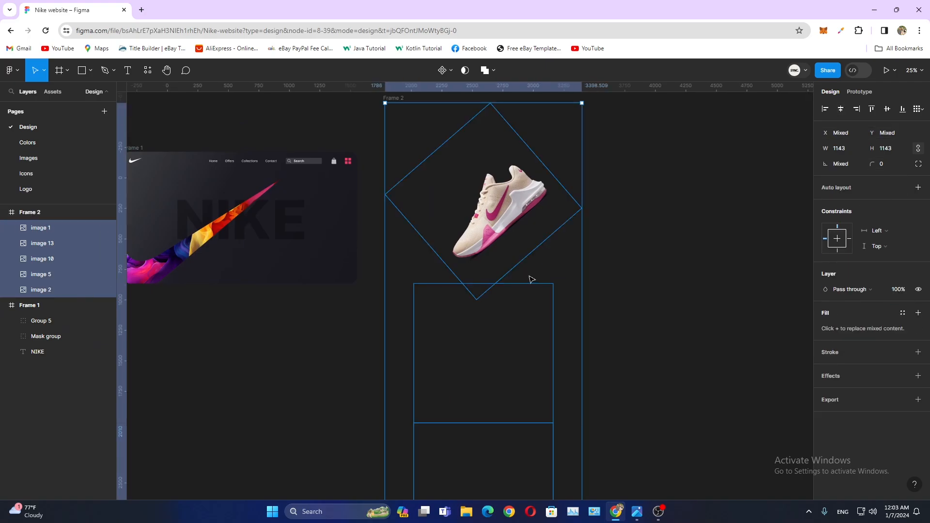
key("ctrl+g")
scroll(517, 323, "up", 2)
mouse_move(514, 310)
left_mouse_down()
mouse_move(525, 145)
mouse_move(514, 308)
mouse_move(522, 308)
left_mouse_up()
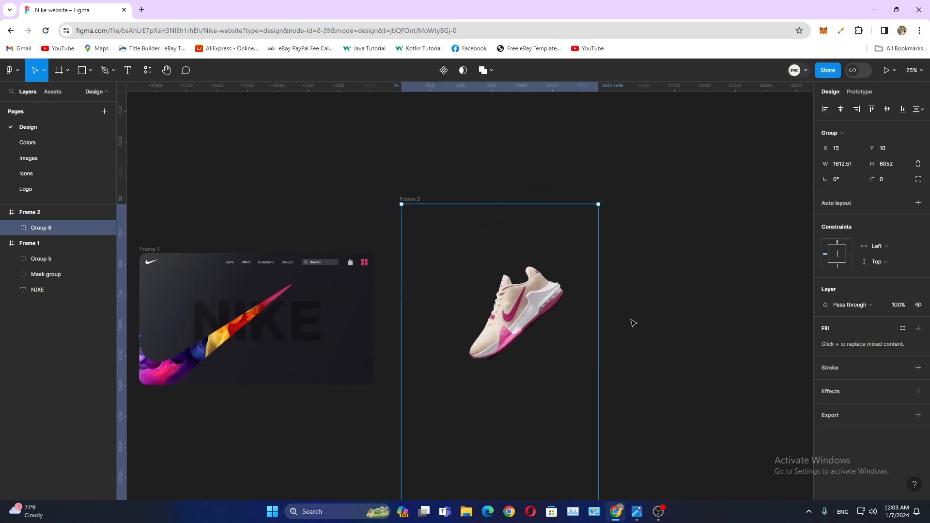
- Move Frame 2 over Frame 1 so the cream and pink shoe covers the swoosh
left_click(632, 322)
left_click(410, 200)
left_click_drag(378, 209, 338, 190)
key("shift+2")
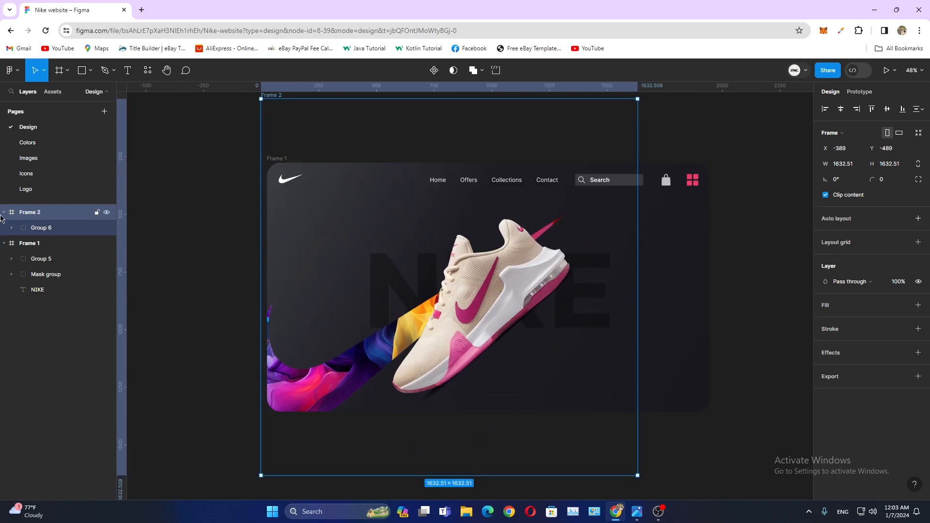
- Rename Frame 2 as Shoes Main and nest it inside Frame 1 above the other layers
double_click(30, 213)
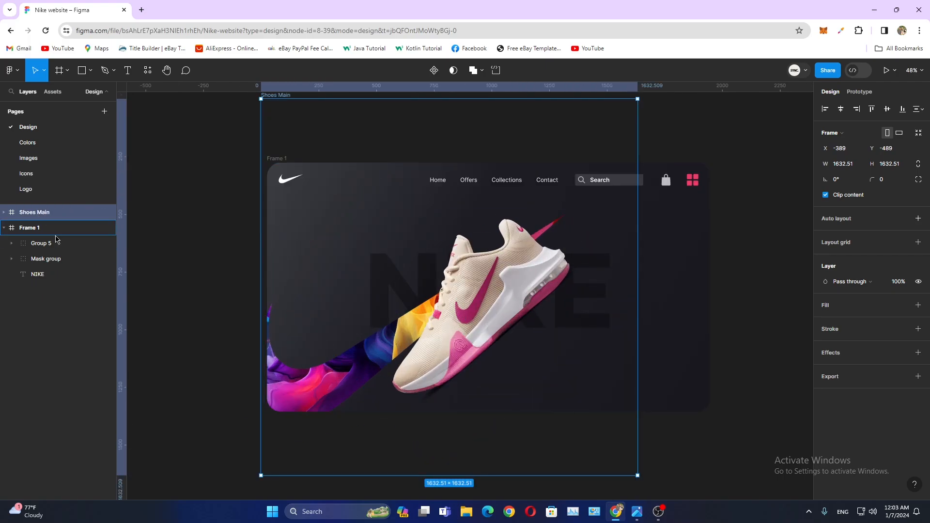
left_click_drag(56, 238, 57, 237)
scroll(504, 309, "up", 3)
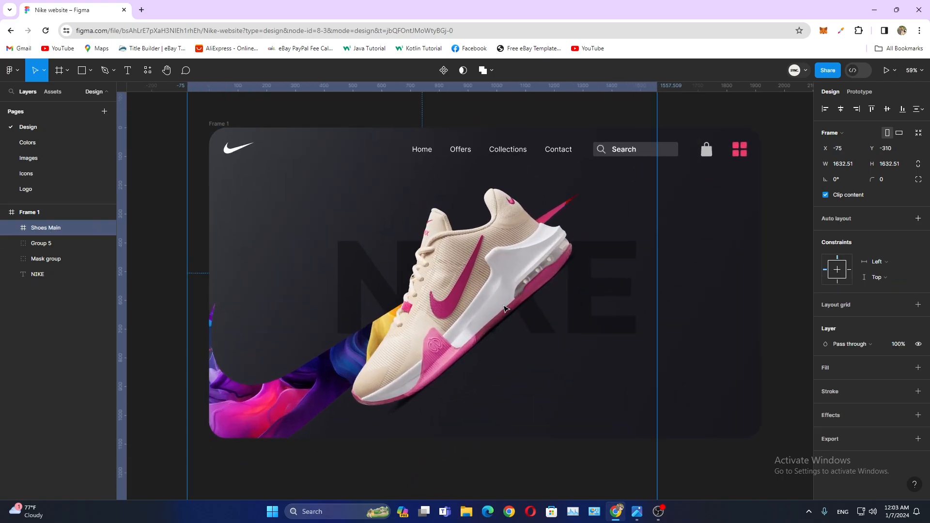
- Reposition the Shoes Main frame so the shoe sits left of centre along the swoosh, and lock its layer
scroll(503, 309, "up", 2)
left_click_drag(504, 308, 504, 327)
mouse_move(405, 376)
left_mouse_down()
mouse_move(412, 370)
mouse_move(392, 375)
left_mouse_up()
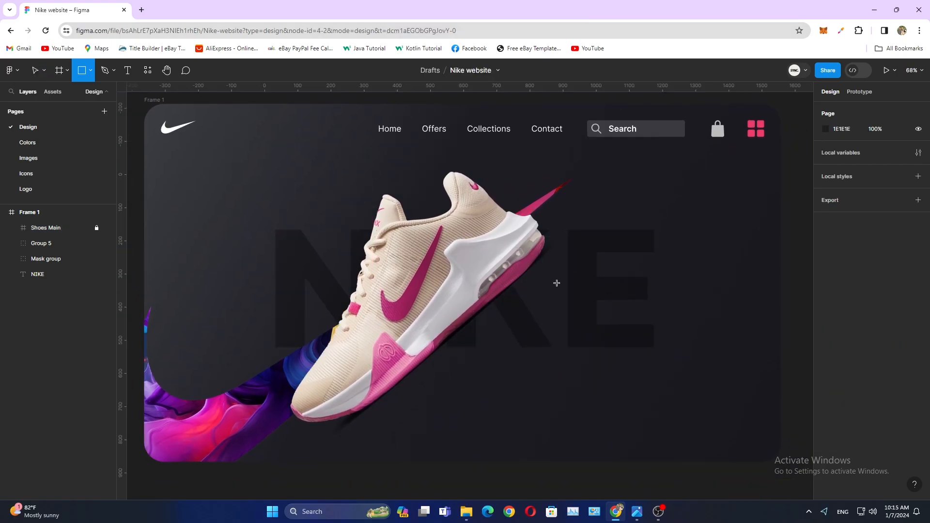
- Draw a rectangle about 131 × 198 beside the shoe's sole and slant it into a parallelogram by shifting its upper points right
left_click(554, 270)
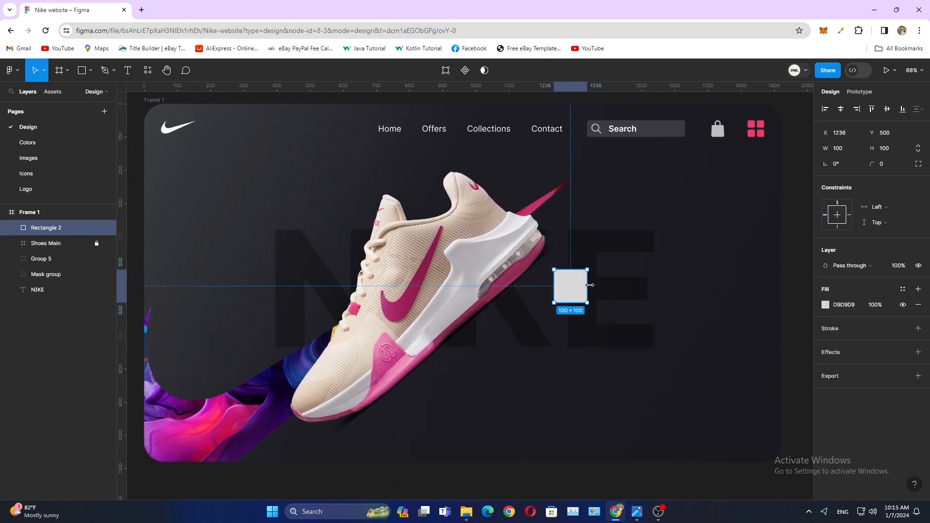
left_click_drag(595, 302, 594, 335)
key("Return")
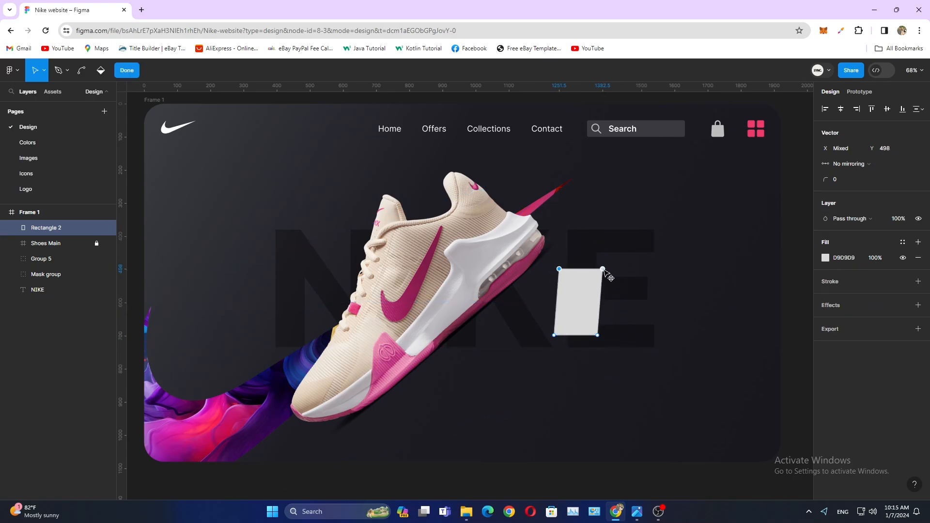
left_click_drag(604, 270, 658, 293)
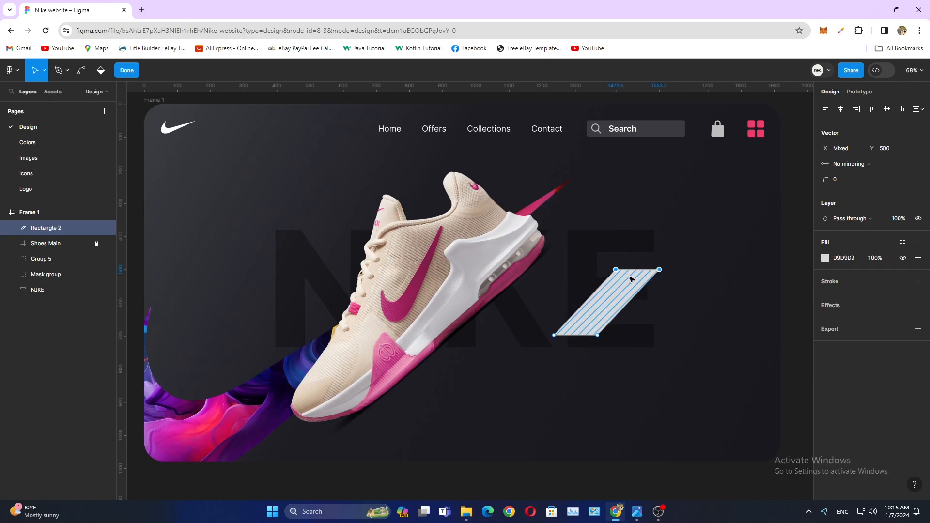
key("Return")
left_click_drag(613, 334, 614, 318)
key("ctrl+z")
key("ctrl+z")
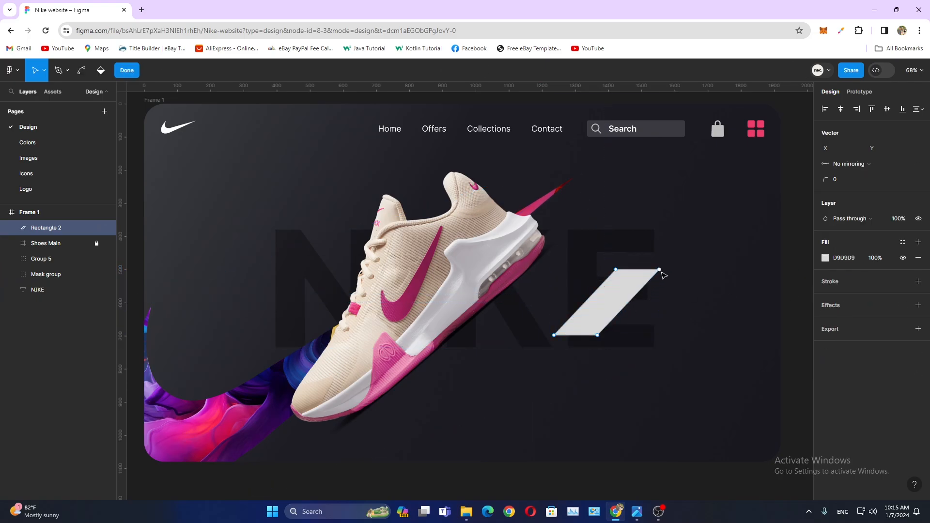
- Shift the parallelogram's two right-hand points outward until the shape is 352 wide
left_click(659, 270)
left_click(598, 334, "shift")
key("Return")
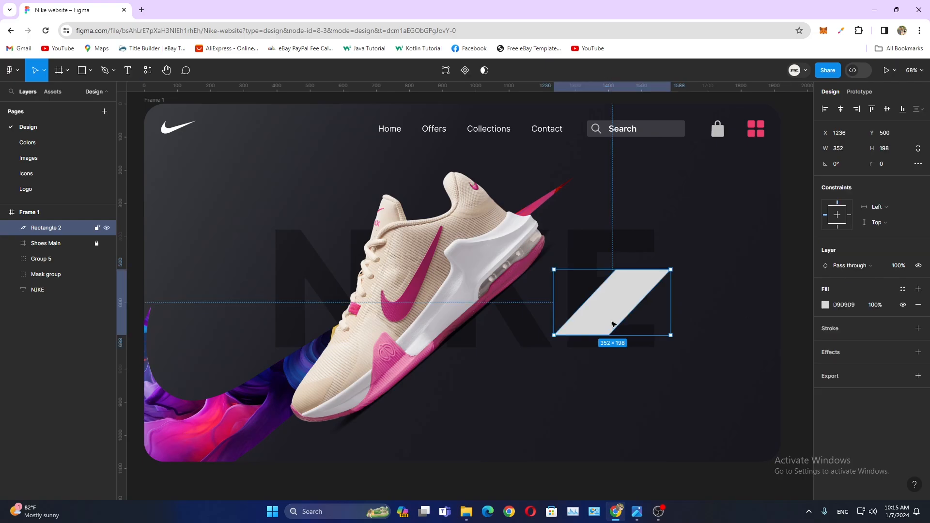
- Reduce the parallelogram's height to 157 and shift its upper points left so it is 329.5 wide
left_click_drag(608, 333, 613, 321)
key("Return")
left_click(616, 270)
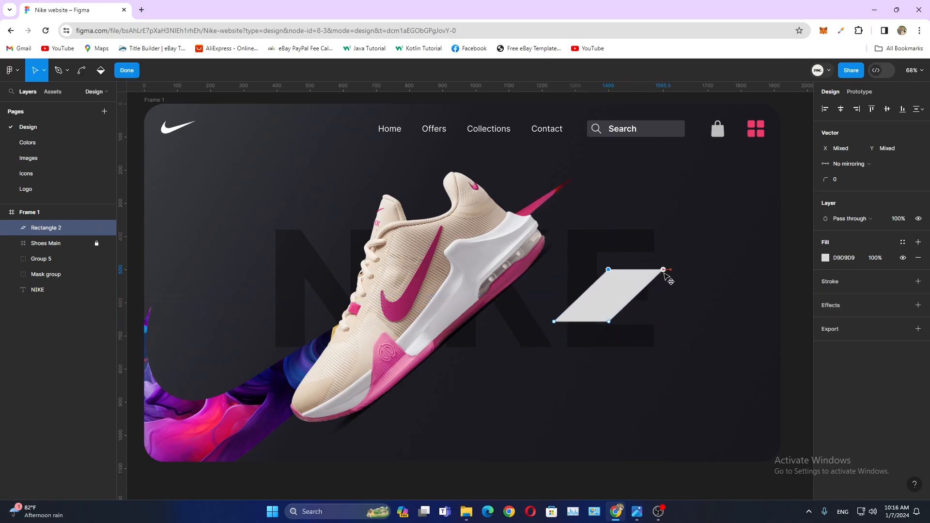
key("Return")
- Duplicate the parallelogram twice into a diagonal row along the shoe's sole, with a gap of 20 between the upper two
left_click_drag(607, 308, 490, 391)
scroll(448, 408, "up", 3, "ctrl")
left_click(557, 329)
left_click(653, 249, "shift")
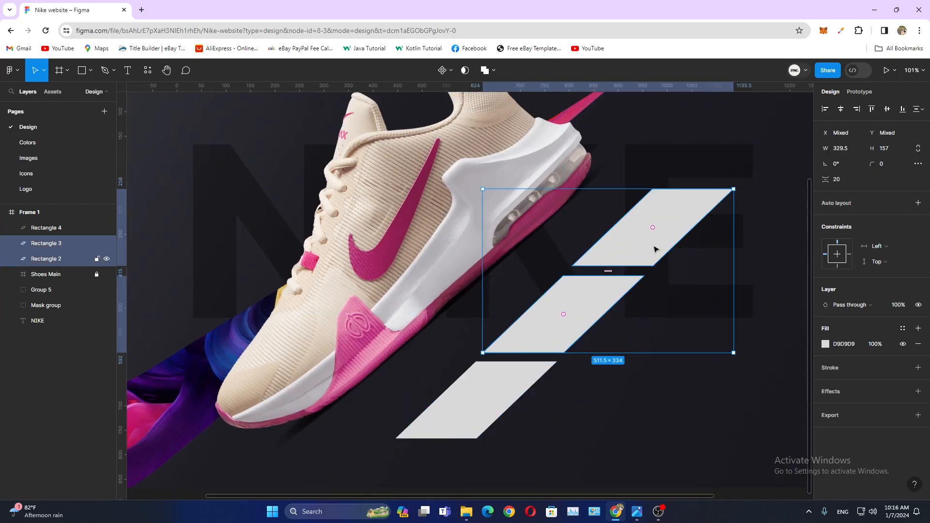
- Set the vertical gap between the lower two parallelograms to 20
left_click(514, 385)
left_click(541, 334, "shift")
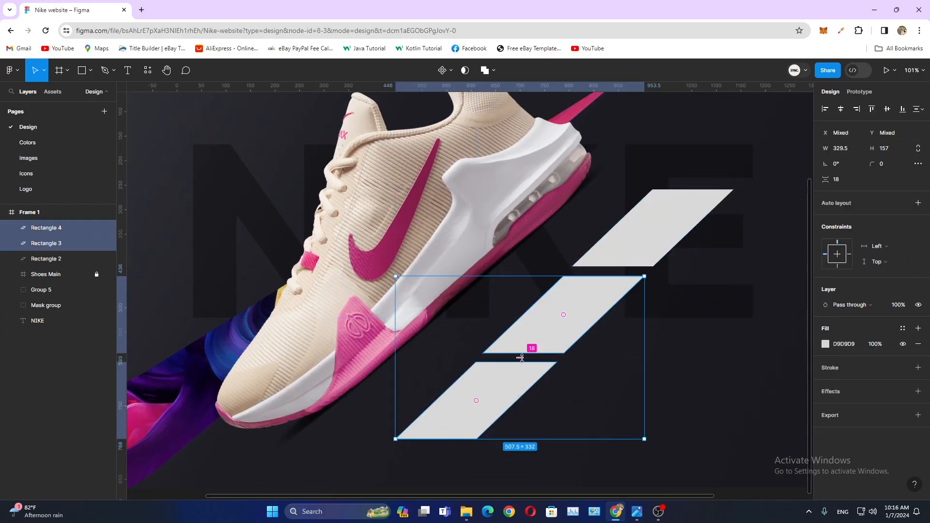
left_click(450, 400)
left_click(549, 345, "shift")
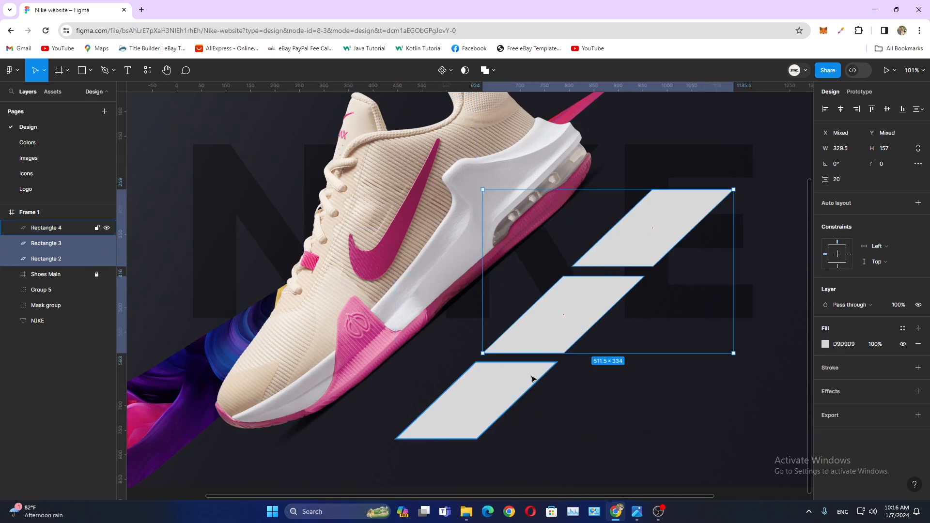
type("20")
key("Return")
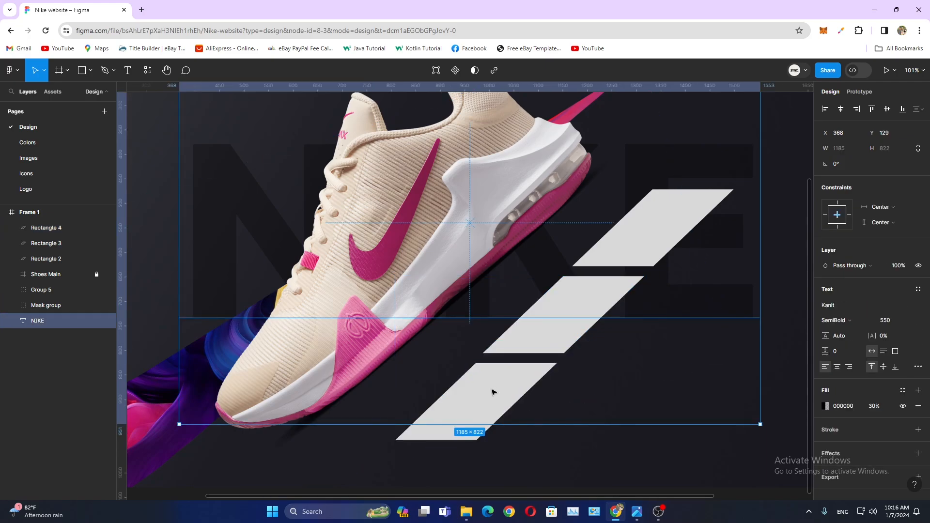
- Nudge the lowest parallelogram slightly left to line it up with the diagonal row
left_click(492, 388)
left_click(563, 335)
left_click(651, 258)
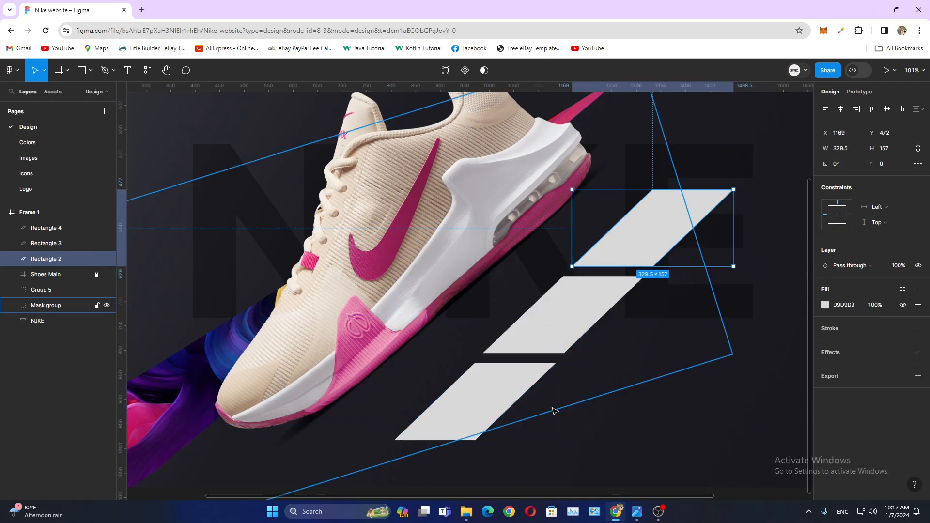
left_click(611, 419)
left_click(559, 451)
- Check the gaps between neighbouring parallelograms and how the diagonal row sits against the shoe
left_click(487, 384)
left_click(531, 336, "shift")
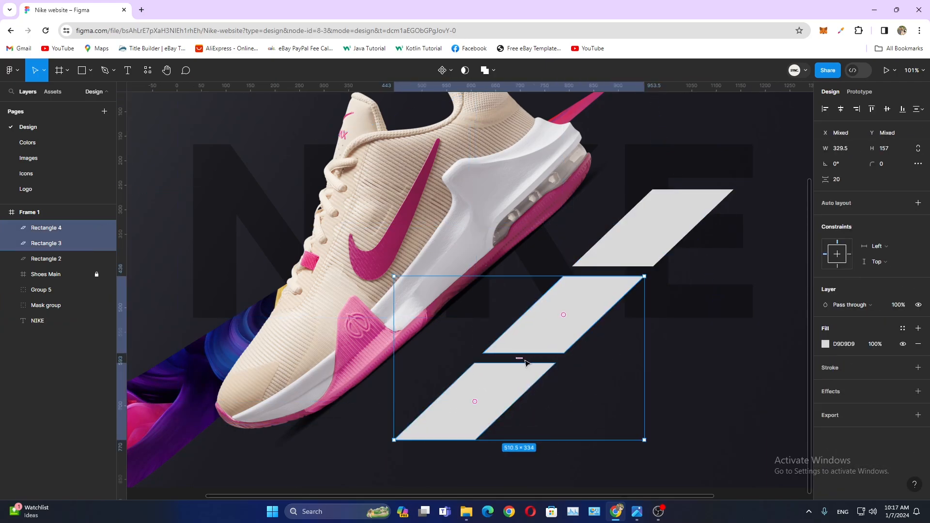
left_click(650, 255)
left_click(600, 305, "shift")
left_click(648, 389)
left_click(596, 476)
scroll(596, 477, "down", 3)
left_click_drag(587, 470, 546, 463)
scroll(529, 416, "up", 2)
left_click_drag(528, 416, 577, 406)
- Scale the three parallelograms down together to 298 × 142 each and shift them slightly towards the shoe
left_click(633, 295)
left_click(585, 348, "shift")
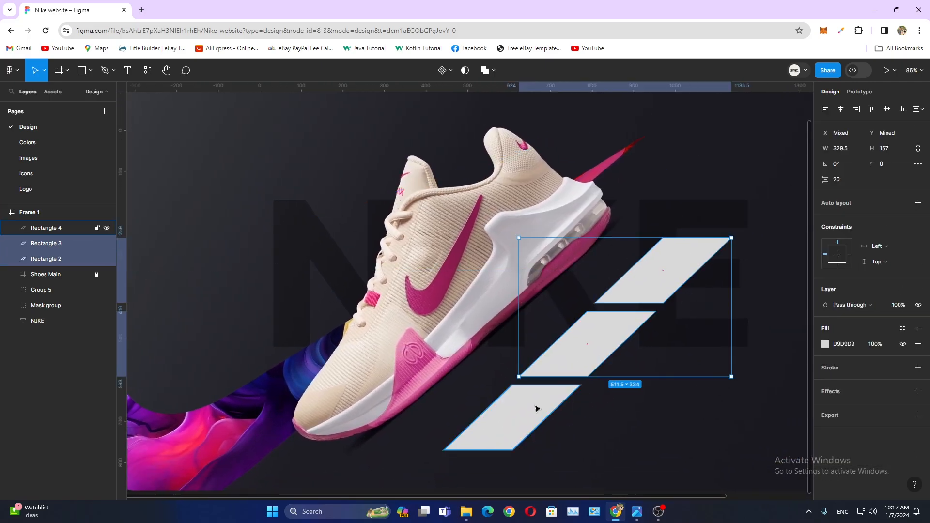
left_click(535, 409, "shift")
left_click_drag(731, 450, 704, 424)
left_click_drag(639, 279, 635, 283)
scroll(621, 315, "down", 1)
left_click(255, 489)
left_click_drag(651, 401, 598, 401)
scroll(598, 401, "up", 1)
scroll(597, 401, "down", 1)
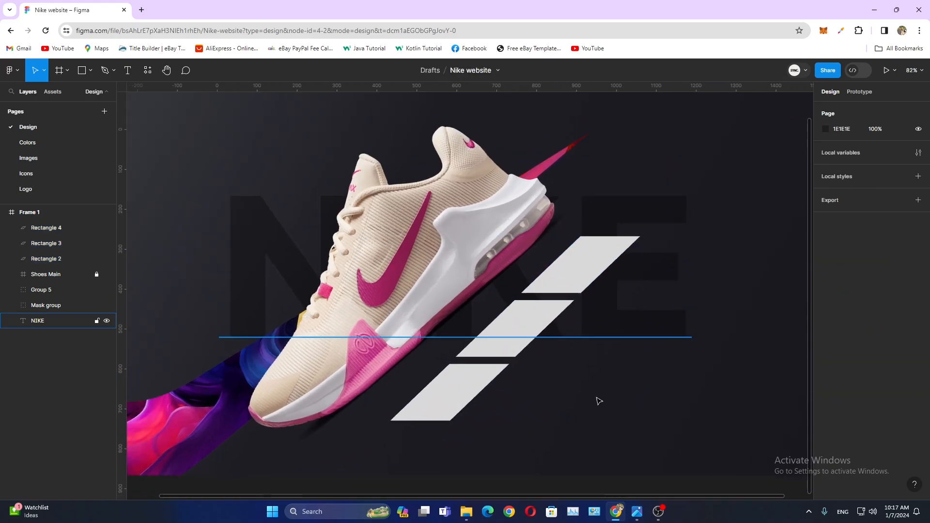
- Try rotating the three parallelograms together by a slight angle
left_click(600, 258)
left_click(538, 319, "shift")
left_click(490, 375, "shift")
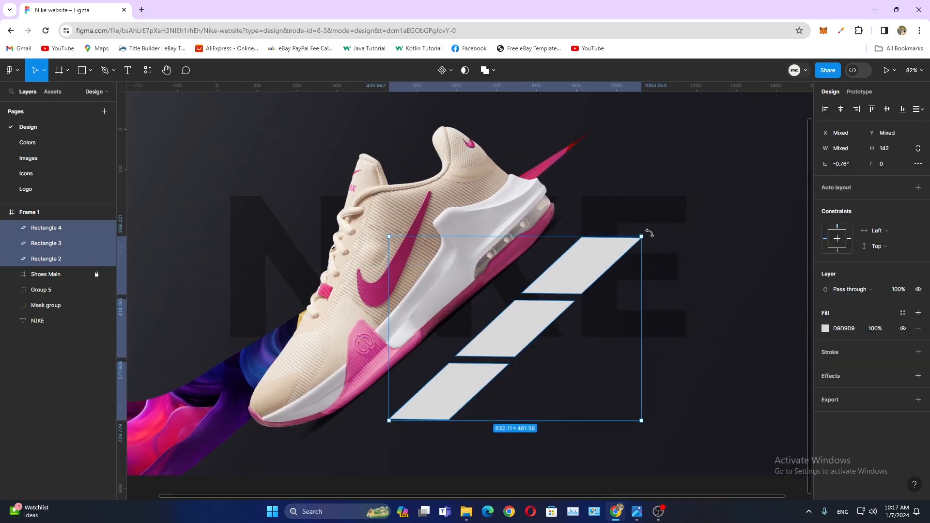
left_click(514, 486)
- Change the uppermost parallelogram's fill to a linear gradient running from its upper-right corner to its lower-left corner
left_click(570, 278)
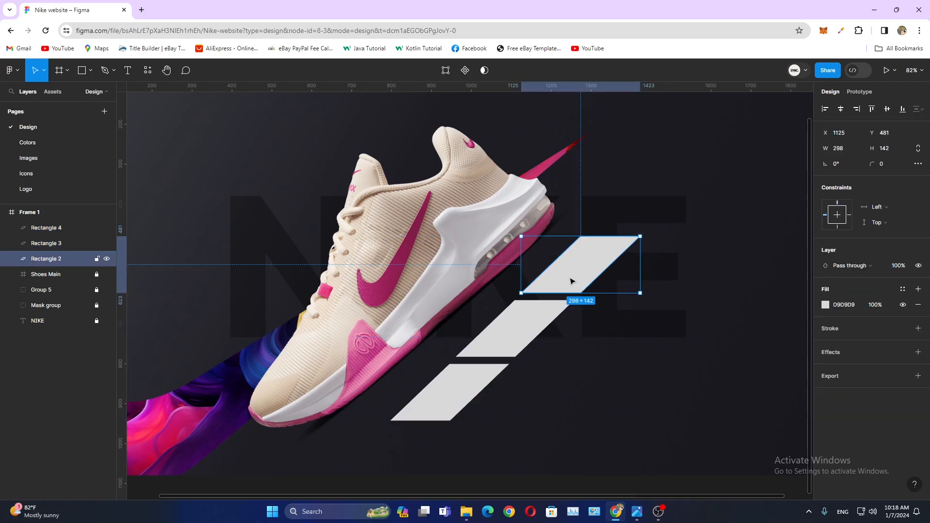
left_click(826, 305)
left_click(722, 240)
left_click_drag(588, 236, 638, 238)
left_click_drag(579, 292, 518, 296)
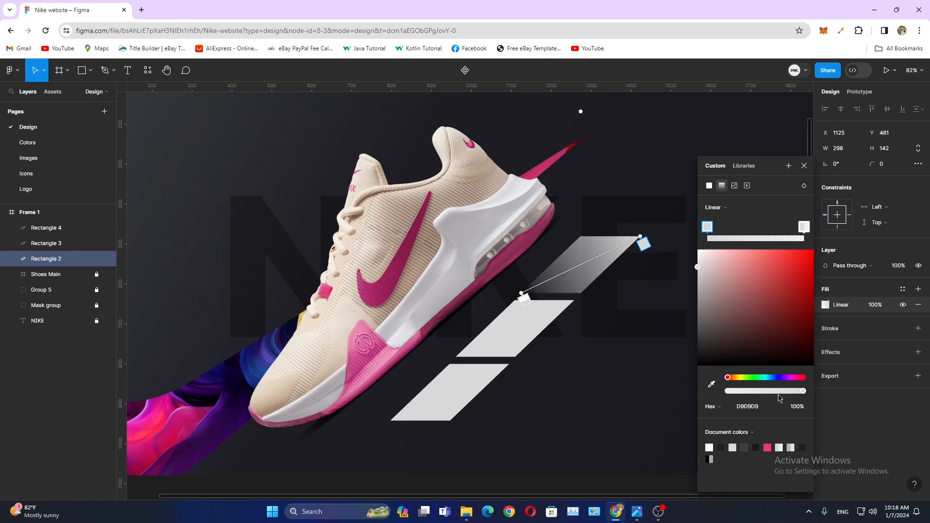
- Make the lower-left gradient stop of the uppermost parallelogram fully opaque and colour it bright blue 0496FF
left_click_drag(759, 392, 806, 392)
left_click(769, 377)
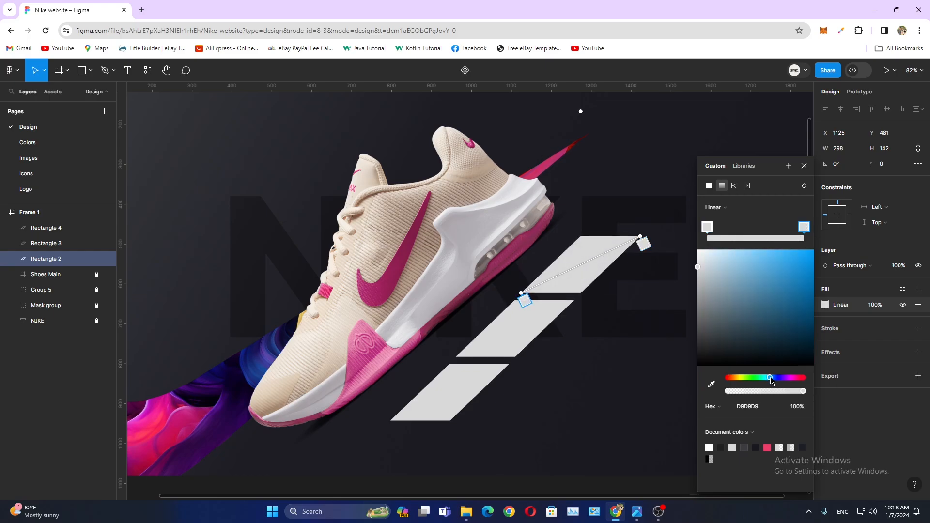
left_click_drag(797, 305, 812, 250)
left_click(773, 377)
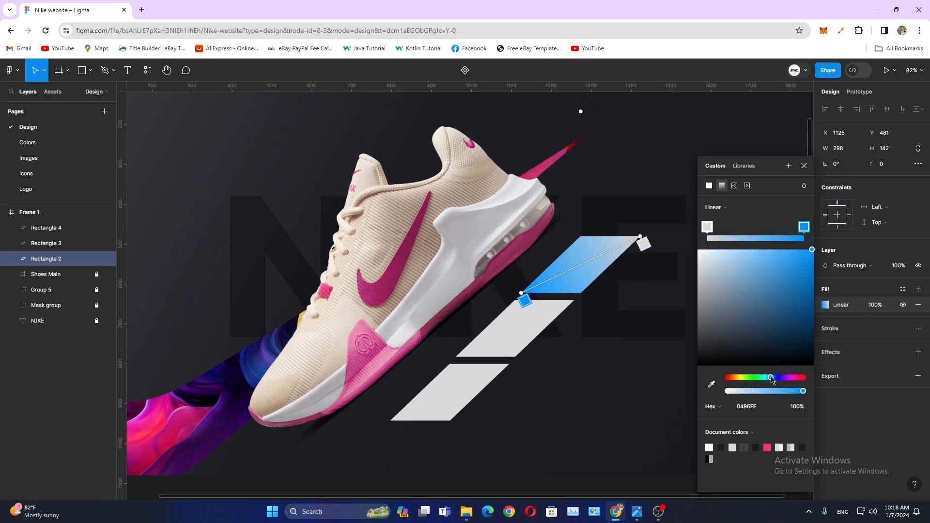
- Colour the upper-right gradient stop of the uppermost parallelogram pink FF67F9
left_click_drag(771, 377, 788, 379)
key("ctrl+z")
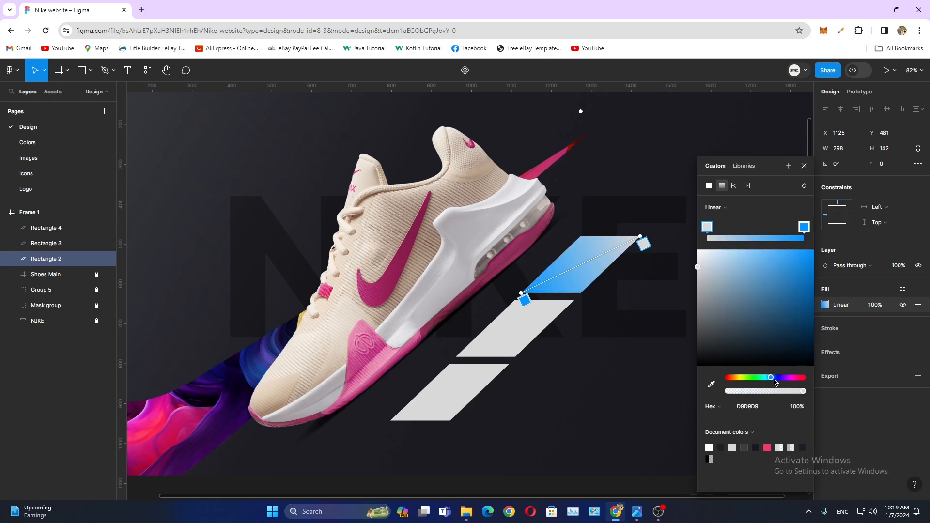
left_click(787, 377)
left_click_drag(808, 269, 766, 250)
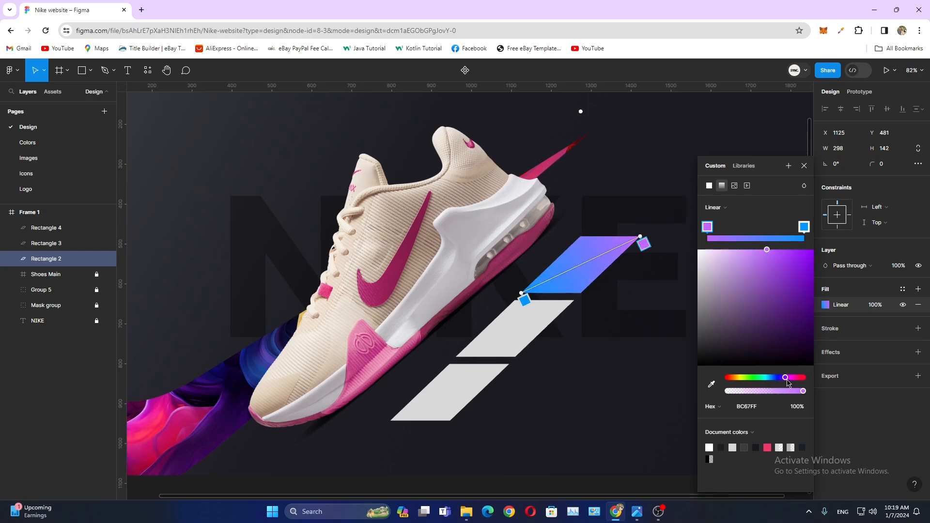
left_click_drag(787, 382, 791, 379)
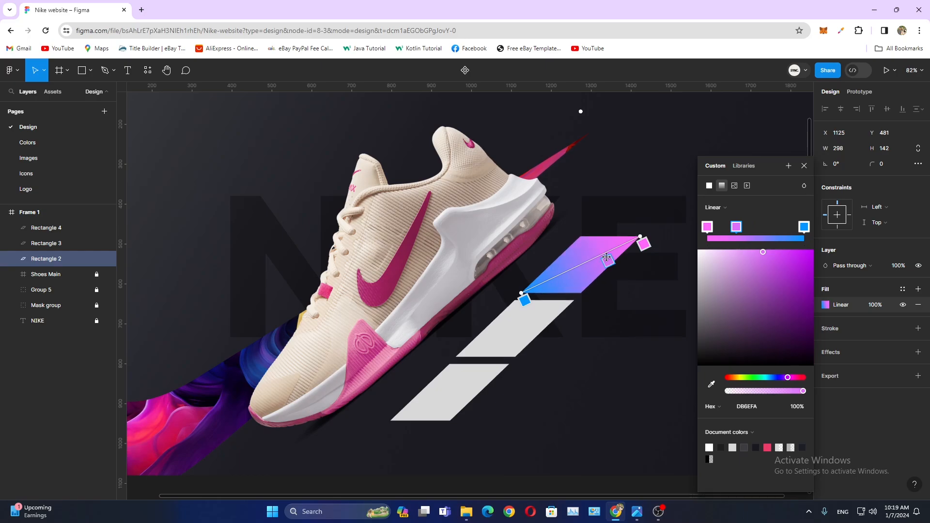
- Shift the blue gradient stop of the uppermost parallelogram to a slightly deeper, fully saturated blue and close the fill settings
left_click(804, 165)
left_click(825, 305)
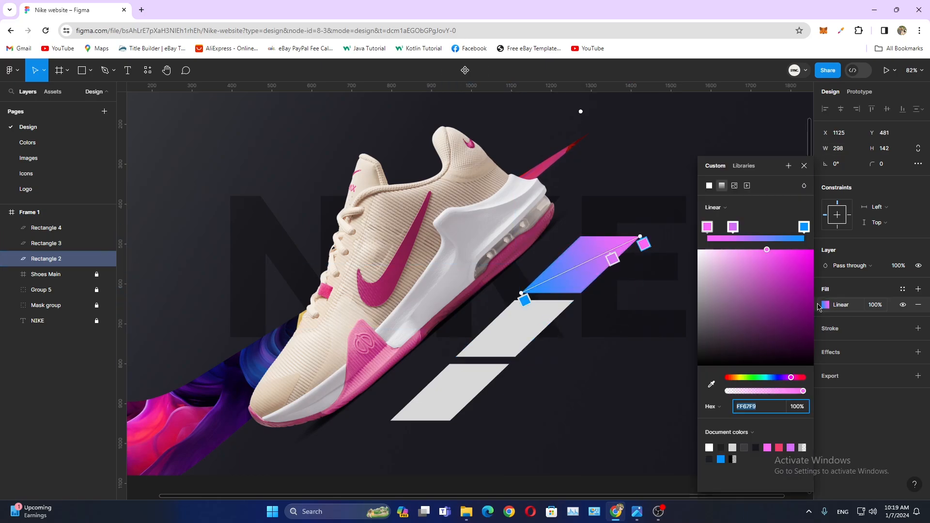
left_click(803, 227)
left_click_drag(813, 251, 818, 263)
left_click_drag(771, 377, 787, 377)
left_click(804, 167)
- Change the middle parallelogram's fill to a linear gradient running from its upper-right corner to its lower-left corner
left_click(532, 320)
left_click(825, 305)
left_click(721, 240)
left_click_drag(515, 300, 571, 301)
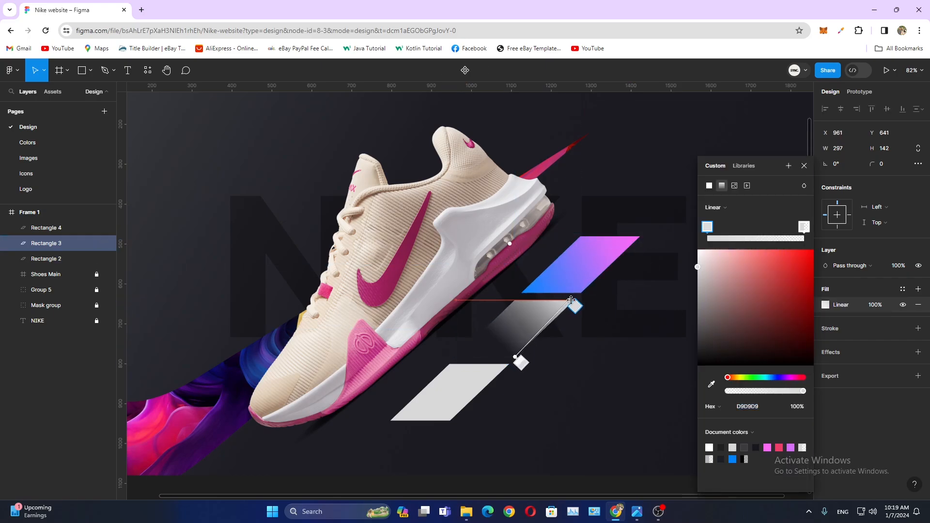
left_click_drag(514, 357, 456, 357)
- Colour the middle parallelogram's gradient from deep magenta at the upper-right stop to fully opaque violet 905CFF at the lower-left stop
left_click(768, 448)
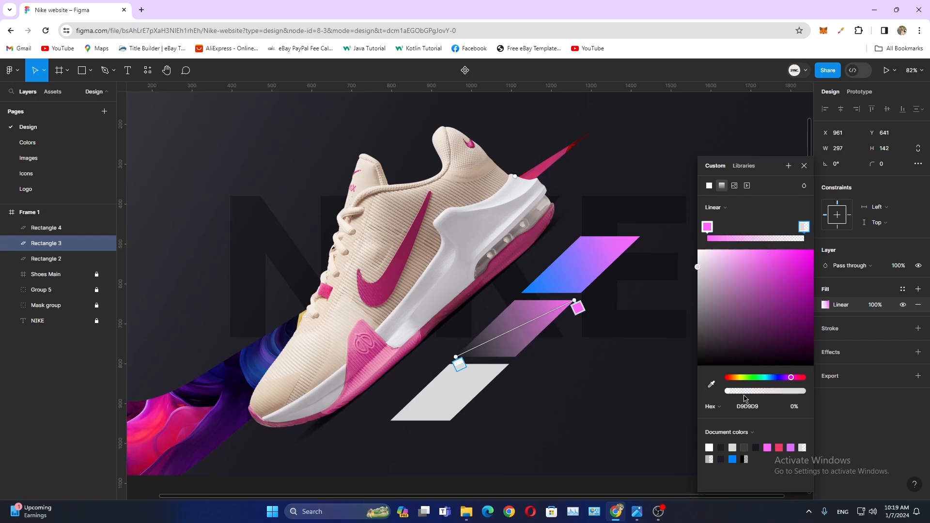
left_click_drag(731, 392, 785, 377)
left_click(810, 316)
left_click(779, 250)
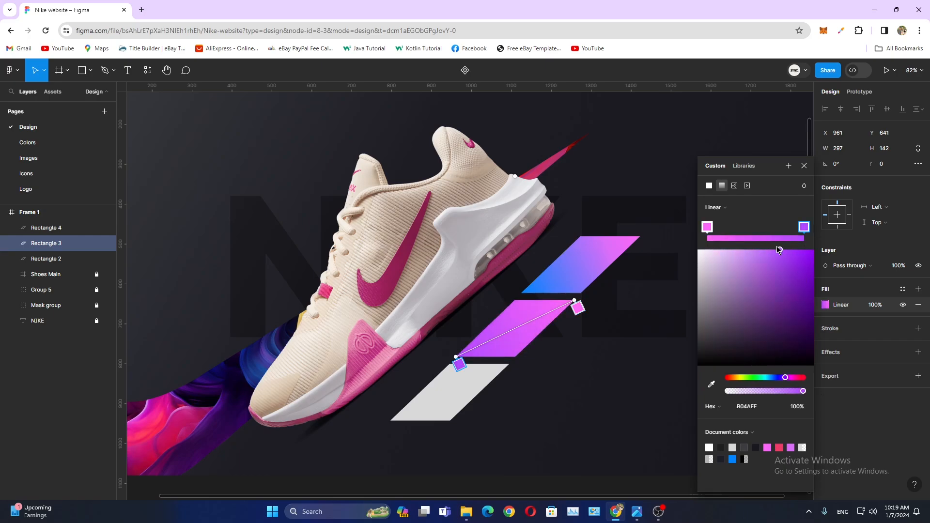
left_click(708, 226)
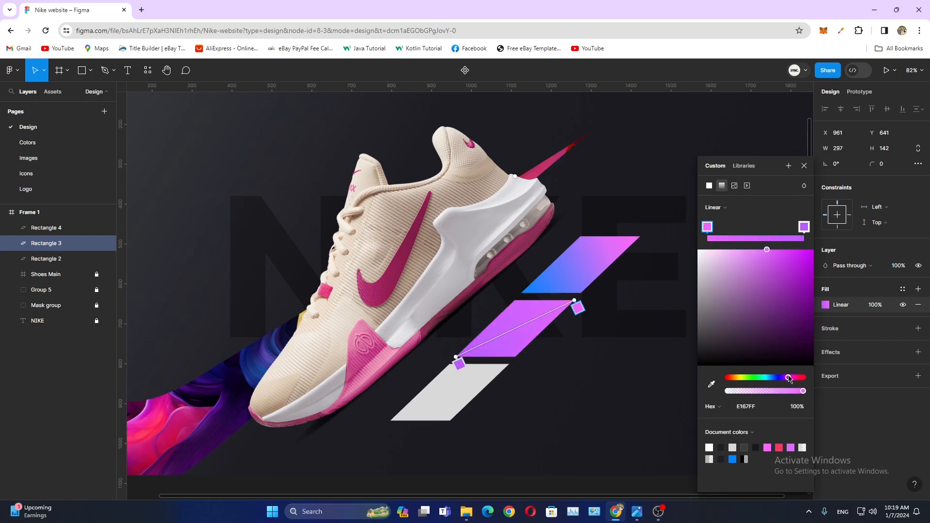
left_click_drag(790, 378, 796, 379)
left_click_drag(789, 262, 815, 274)
left_click(803, 227)
left_click_drag(786, 381, 781, 380)
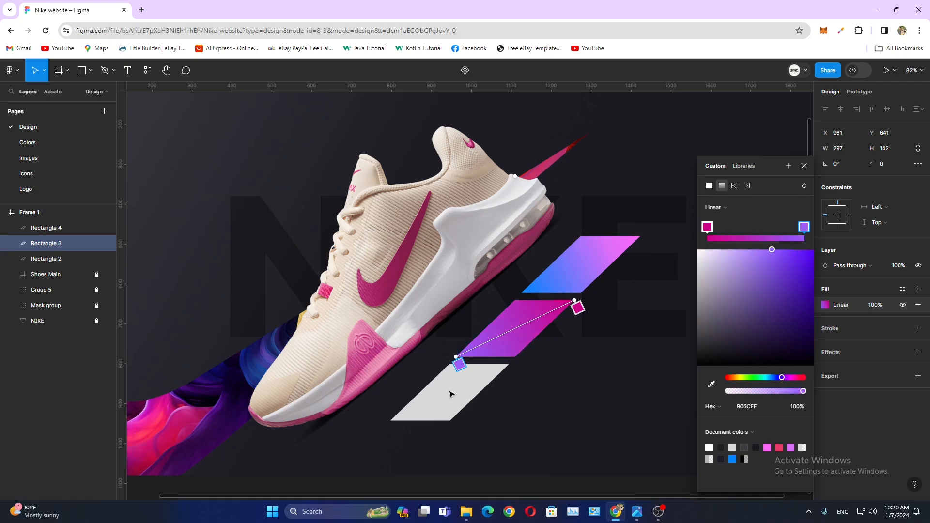
left_click(804, 166)
- Change the lowest parallelogram's fill to a linear gradient running from its upper-right corner to its lower-left corner
left_click(452, 410)
left_click(826, 304)
left_click(722, 185)
left_click_drag(453, 367, 509, 364)
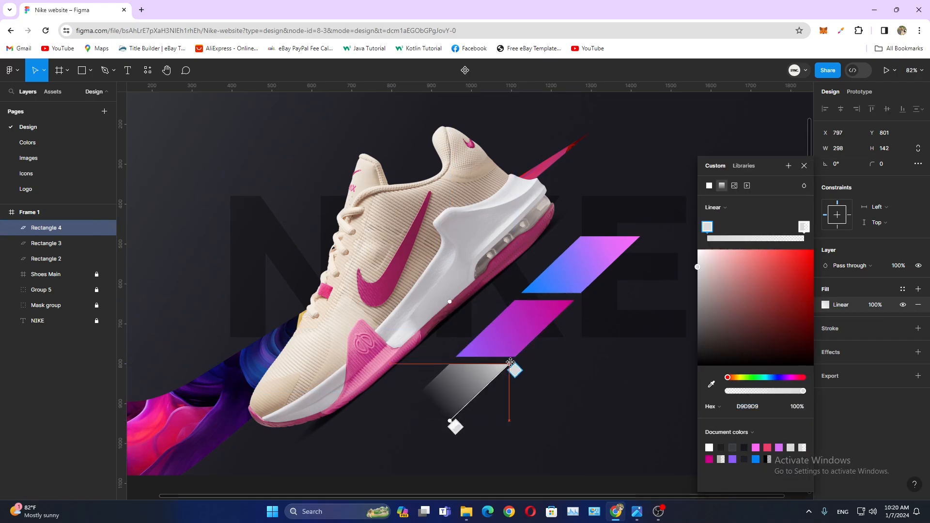
left_click_drag(453, 421, 388, 424)
- Make the lowest parallelogram's gradient fully opaque, running from coral red at the upper-right stop to white at the lower-left stop
left_click_drag(727, 390, 806, 392)
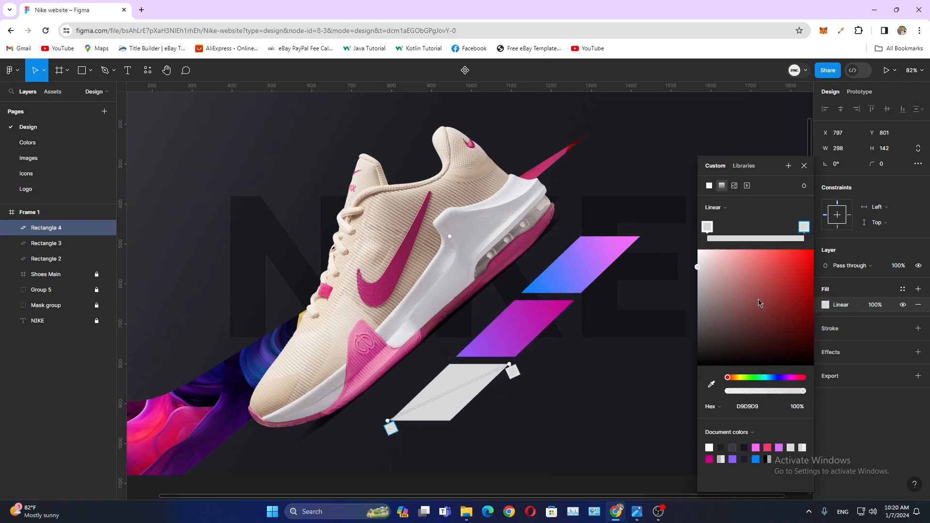
left_click(699, 251)
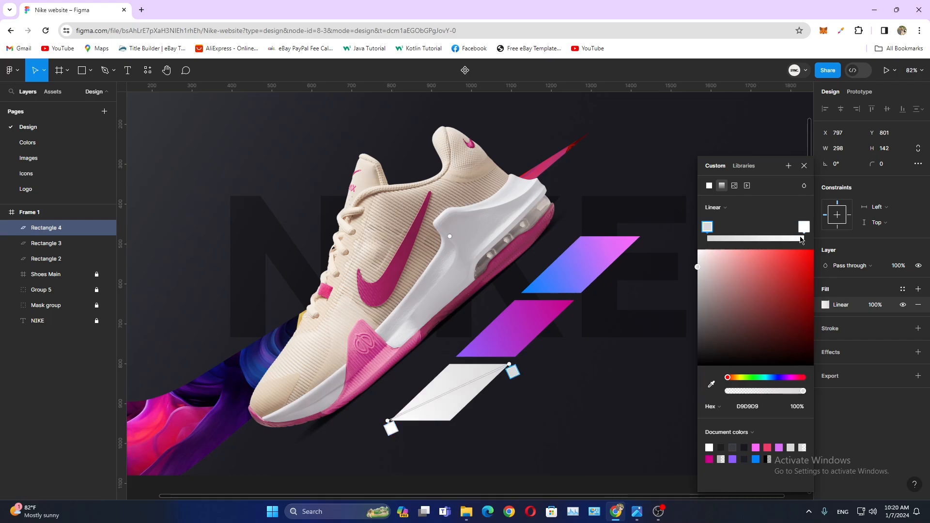
left_click_drag(766, 275, 765, 250)
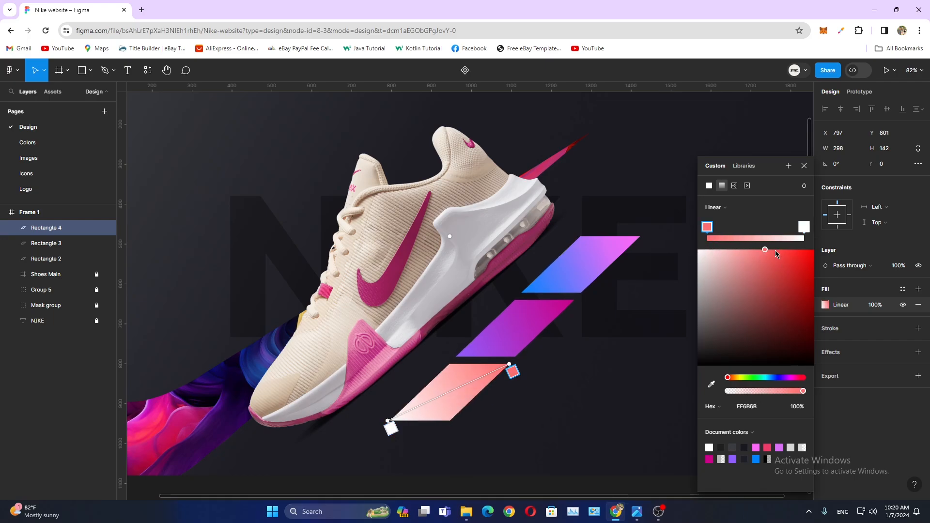
key("Escape")
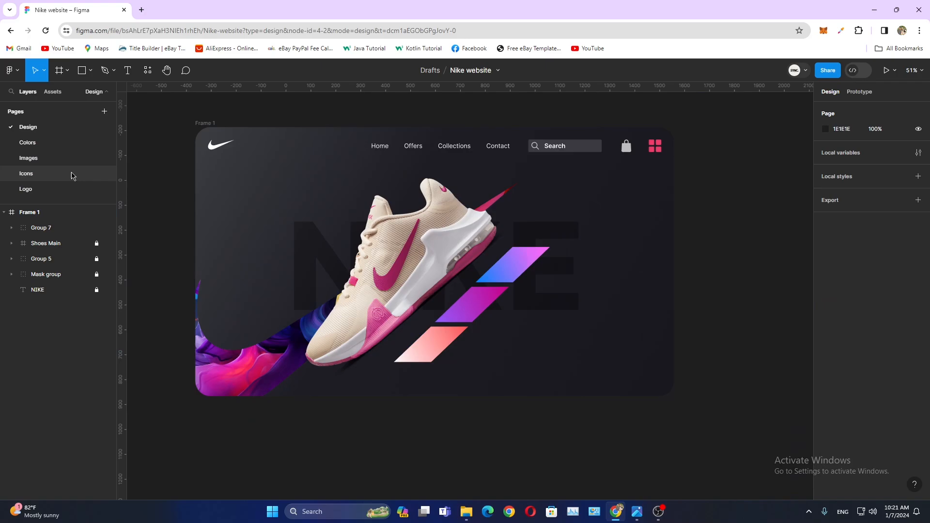
- Copy the five small single-shoe images from the Images page and paste them onto the Design page
left_click(70, 159)
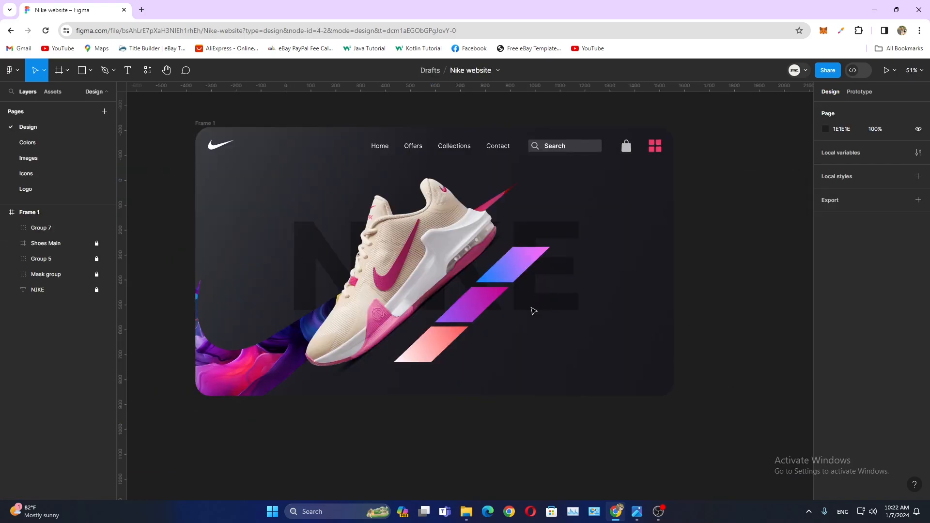
key("ctrl+v")
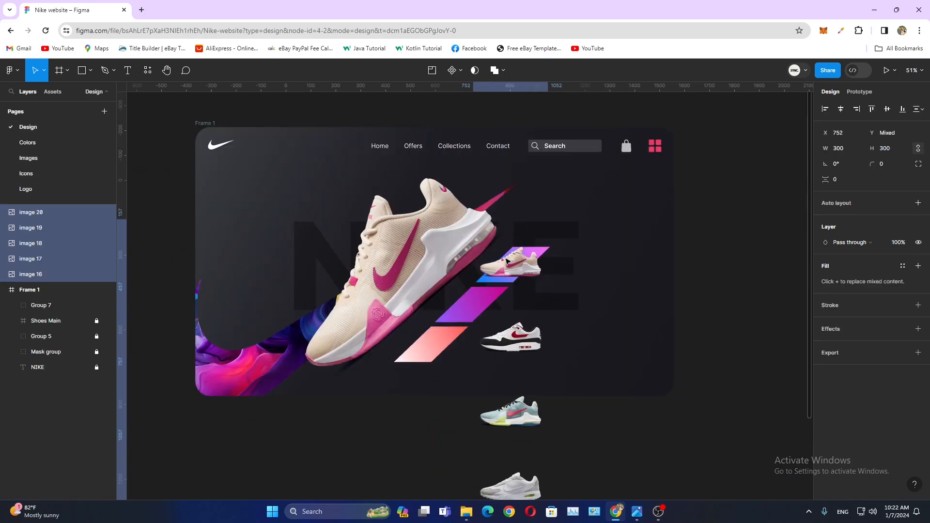
left_click_drag(506, 258, 505, 258)
left_click(644, 447)
- Scale the beige and pink shoe image down to 242 × 242 about its centre and nudge it over the blue-pink parallelogram
scroll(532, 216, "up", 5)
left_click(520, 288)
scroll(541, 267, "down", 1)
scroll(541, 267, "up", 3)
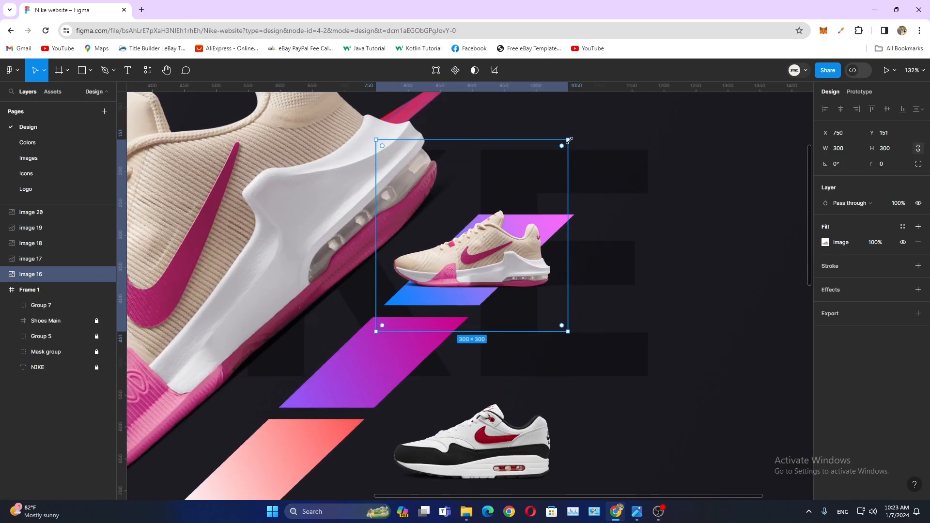
left_click_drag(569, 140, 531, 178)
key("ctrl+z")
key("ctrl+shift+z")
key("ctrl+z")
left_click_drag(481, 278, 481, 265)
scroll(530, 311, "down", 5)
left_click_drag(539, 336, 500, 337)
- Resize the other four shoe images to 242 × 242 and stack the images with a spacing of 0
left_click(456, 241)
left_click(458, 301, "shift")
left_click(460, 372, "shift")
left_click(459, 428, "shift")
left_click(886, 150)
type("242")
key("Return")
scroll(451, 234, "up", 5)
type("0")
key("Return")
- Move all five shoe images together onto the empty canvas beside the landing page frame
left_click(500, 231)
scroll(500, 230, "down", 5)
left_click(497, 274, "shift")
left_click(494, 327, "shift")
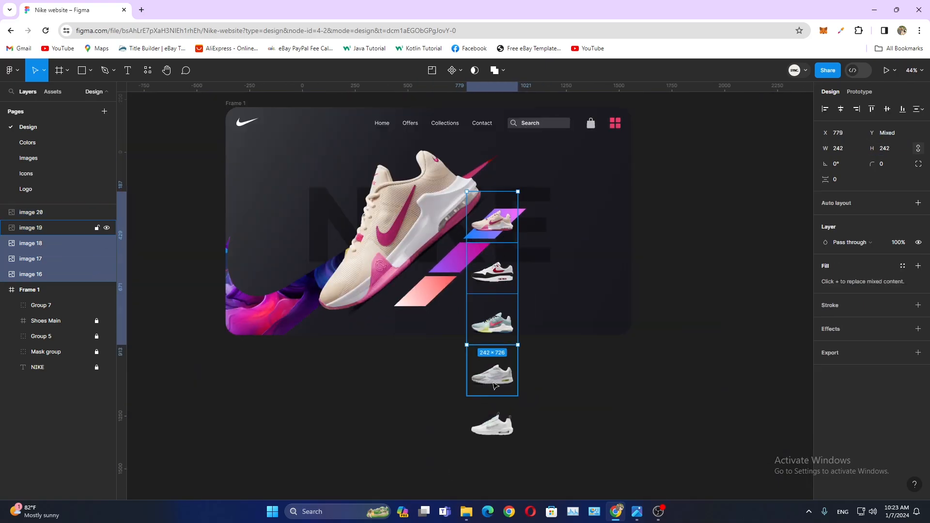
left_click(494, 386, "shift")
left_click(493, 427, "shift")
left_click_drag(493, 428, 726, 436)
- Wrap the uppermost shoe image in its own frame, remove the frame's auto layout and turn on content clipping
scroll(726, 368, "up", 3)
left_click_drag(775, 291, 528, 296)
left_click(547, 242)
left_click(503, 207)
left_click_drag(504, 207, 578, 208)
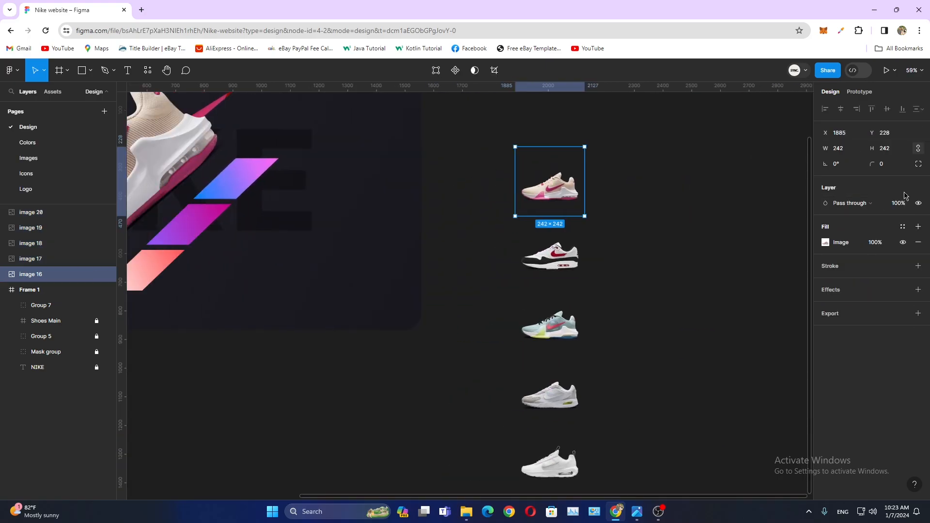
key("shift+a")
left_click(918, 235)
left_click(825, 195)
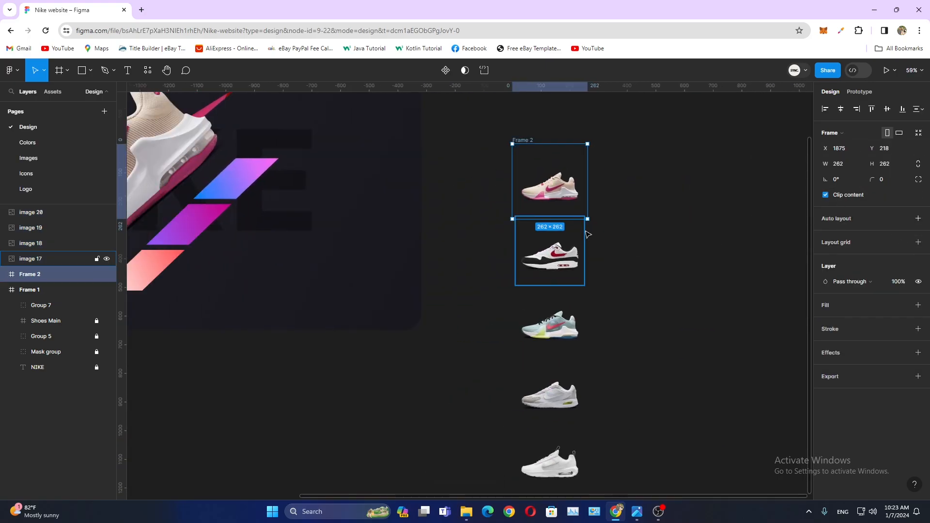
- Move the other four single-shoe images inside the new clipping frame in the layer list
left_click(31, 258)
left_click(34, 213, "shift")
left_click_drag(34, 213, 57, 235)
left_click(563, 187)
- Group all five shoe images inside the clipping frame and collapse the frame in the layer list
left_click(24, 243)
left_click(39, 291, "shift")
left_click(47, 230, "shift")
key("ctrl+g")
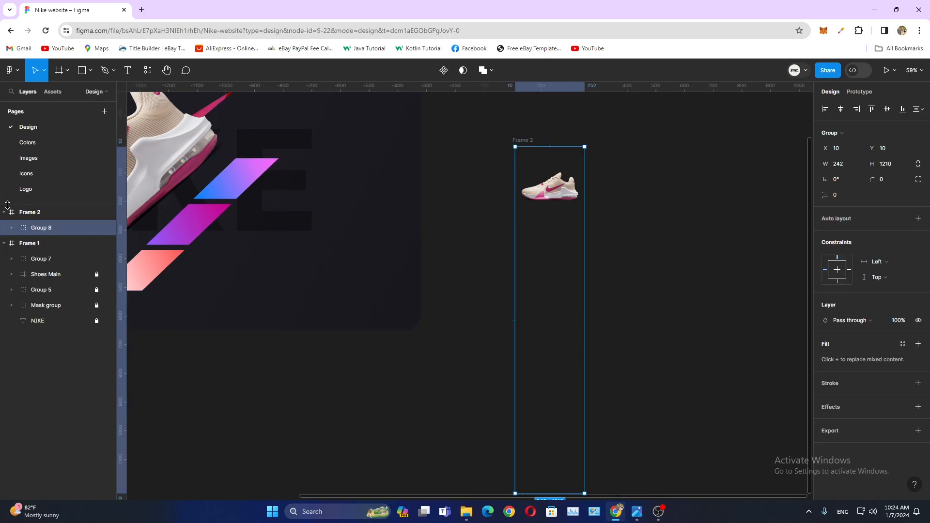
left_click(4, 213)
- Move the clipping frame with the beige shoe into the landing page, positioned over the blue-pink parallelogram
left_click(621, 243)
left_click_drag(620, 243, 805, 259)
left_click(749, 213)
left_click_drag(491, 261, 452, 288)
left_click(668, 184)
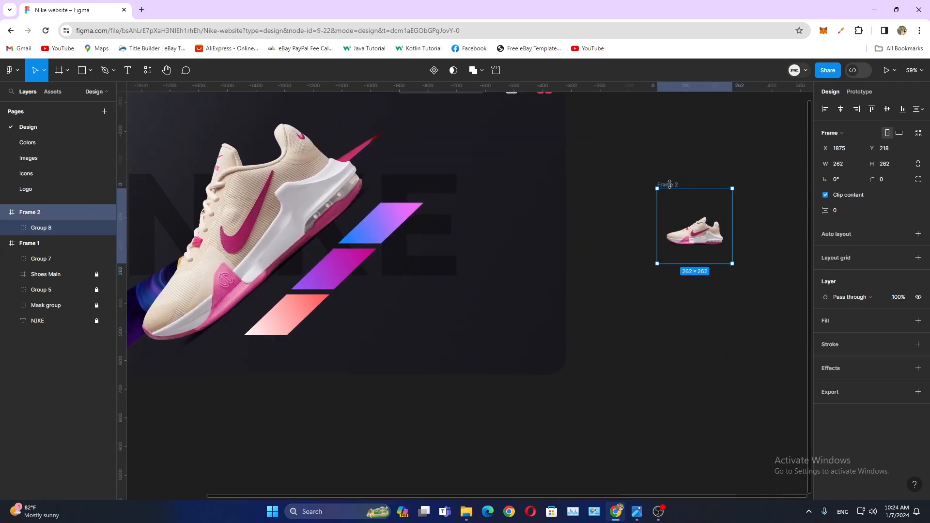
left_click_drag(669, 184, 347, 172)
scroll(378, 223, "up", 3)
scroll(465, 233, "up", 3)
left_click_drag(461, 231, 513, 287)
scroll(514, 290, "down", 3)
scroll(513, 291, "up", 3)
scroll(514, 288, "down", 6)
left_click(757, 285)
- Wrap the uppermost shoe-pair image in its own content-clipping frame and remove the frame's auto layout
left_click_drag(739, 301, 724, 249)
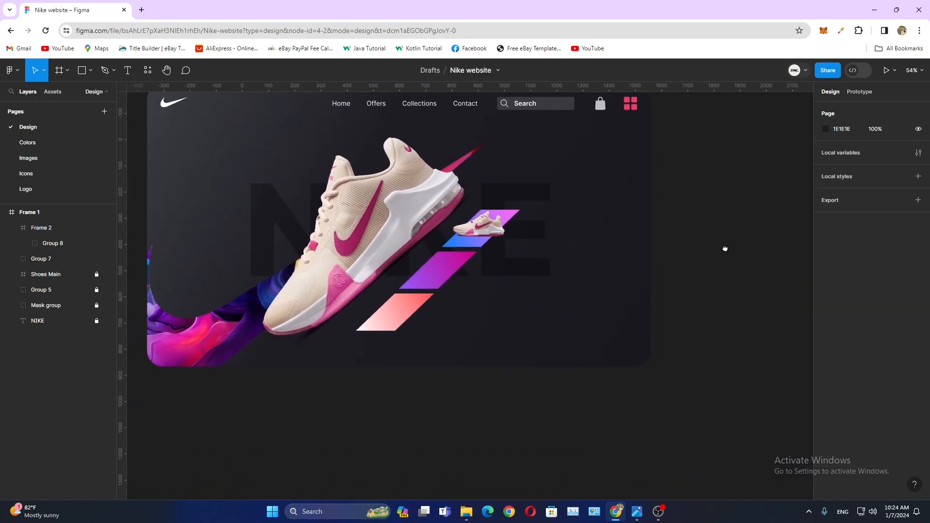
scroll(598, 257, "up", 2)
scroll(581, 261, "down", 1)
left_click_drag(427, 284, 415, 310)
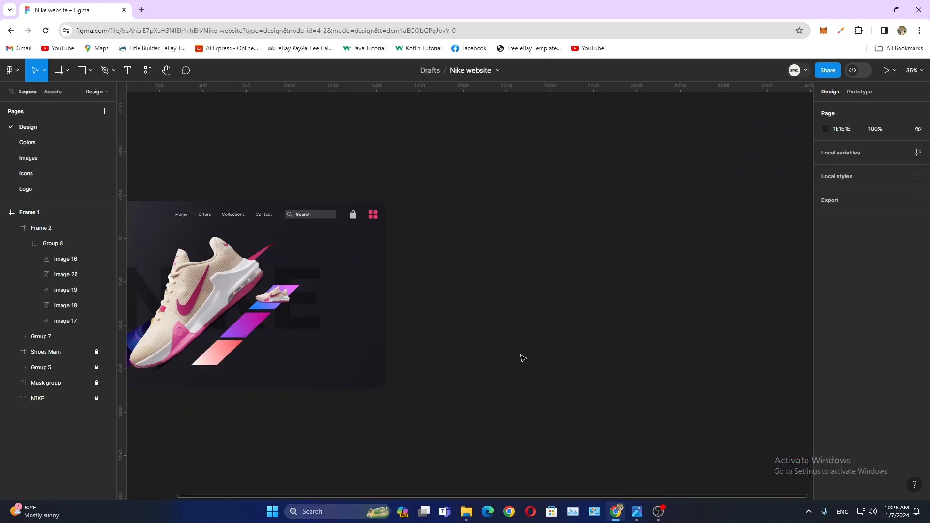
scroll(523, 357, "up", 2)
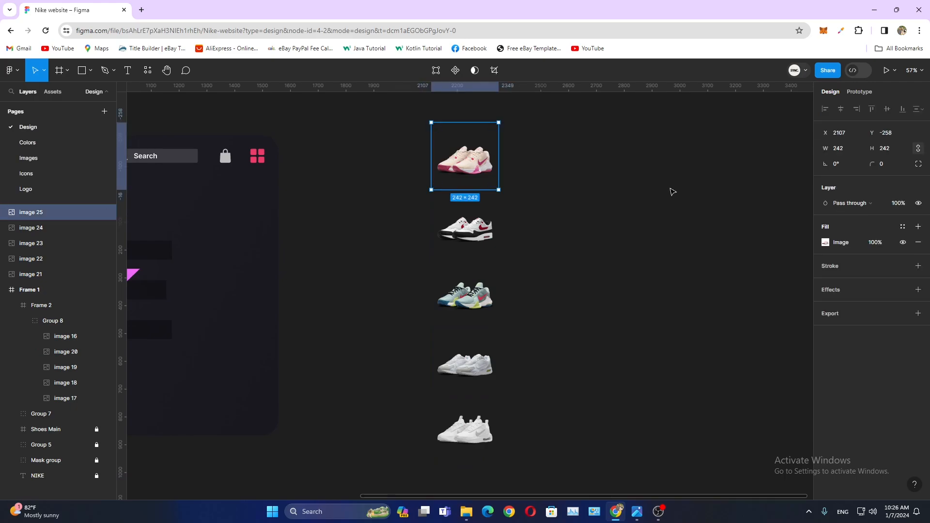
key("shift+a")
left_click(917, 234)
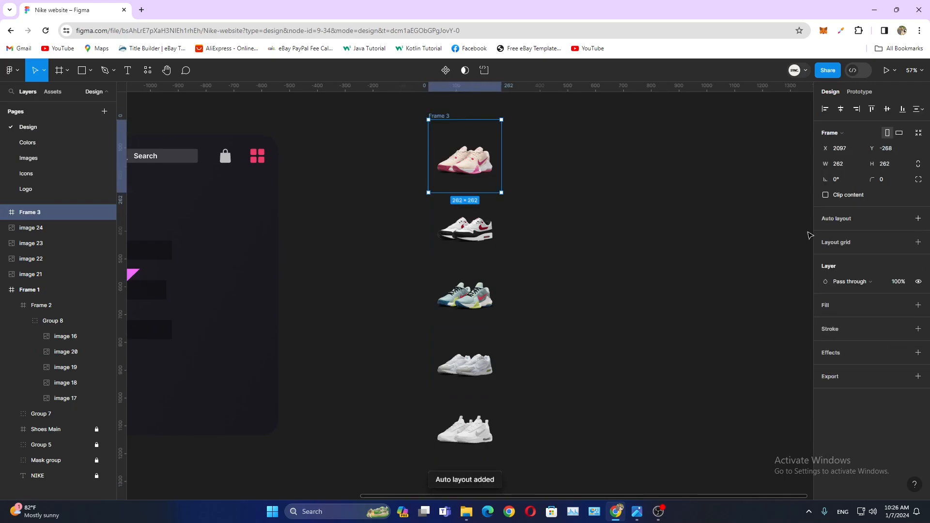
- Rename the single-shoe frame on the blue-pink parallelogram as Shoes 1 and collapse it in the layer list
left_click_drag(355, 256, 482, 242)
left_click(224, 271)
left_click(3, 290)
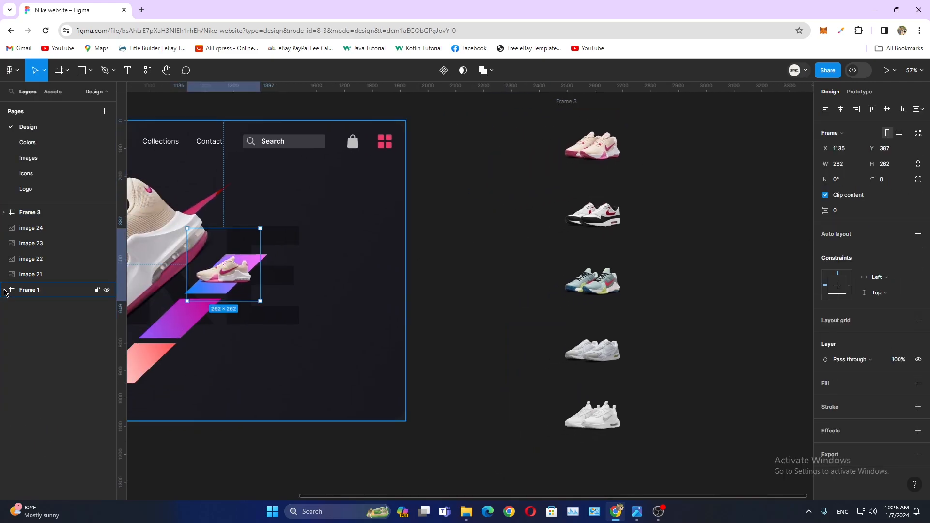
left_click(4, 290)
double_click(81, 306)
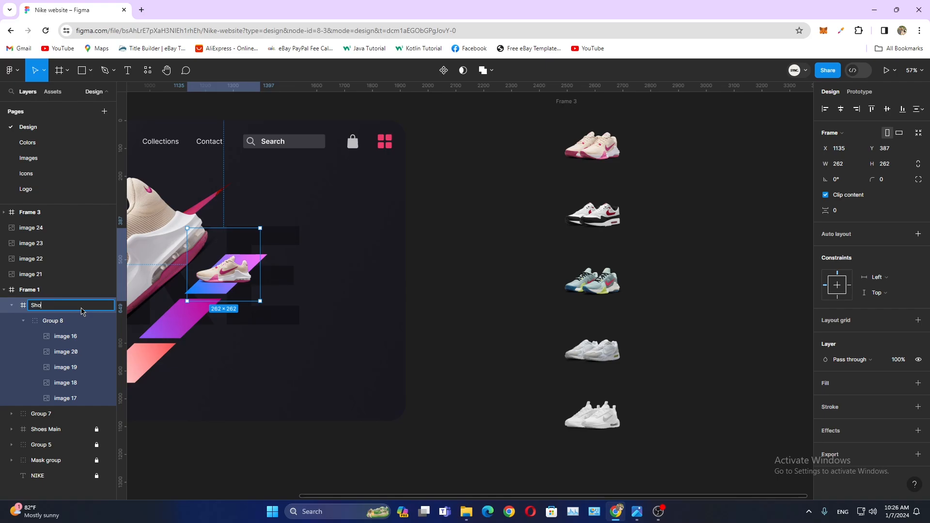
left_click(373, 469)
left_click(12, 305)
- Rename the frame around the uppermost shoe-pair image as Shoes 2
left_click(576, 141)
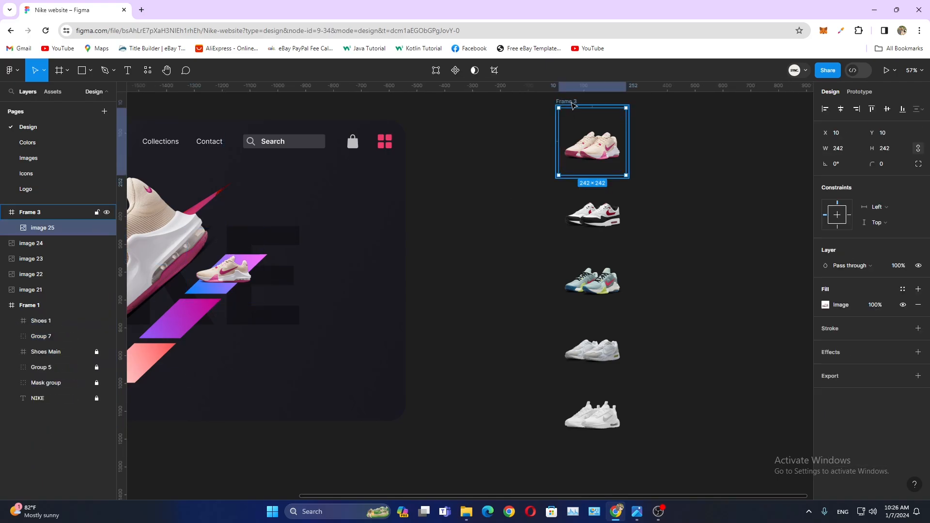
double_click(571, 102)
type("Shoes 2")
key("Return")
left_click(687, 210)
left_click_drag(687, 210, 617, 224)
- Move the remaining four shoe-pair images inside the Shoes 2 frame in the layer list
left_click(79, 230)
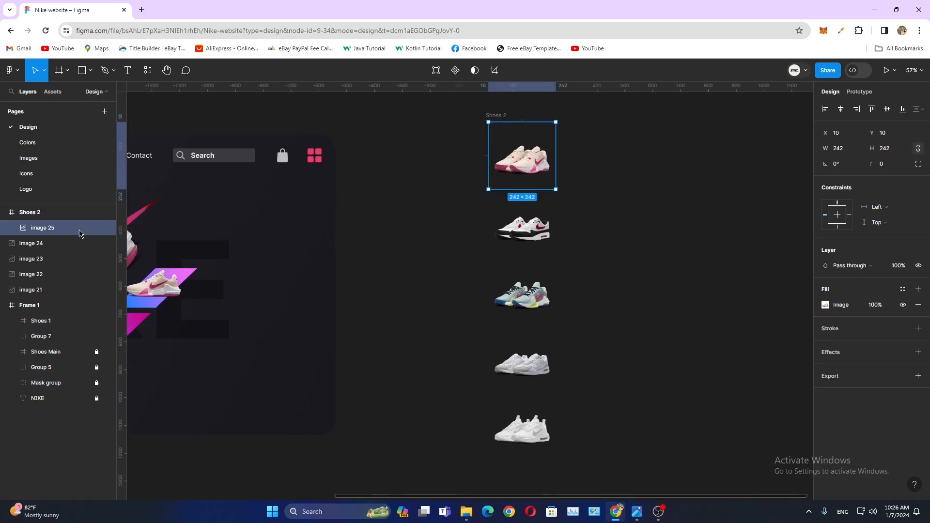
left_click(27, 244)
left_click(34, 289, "shift")
left_click_drag(41, 242, 43, 236)
left_click(622, 255)
left_click(523, 160)
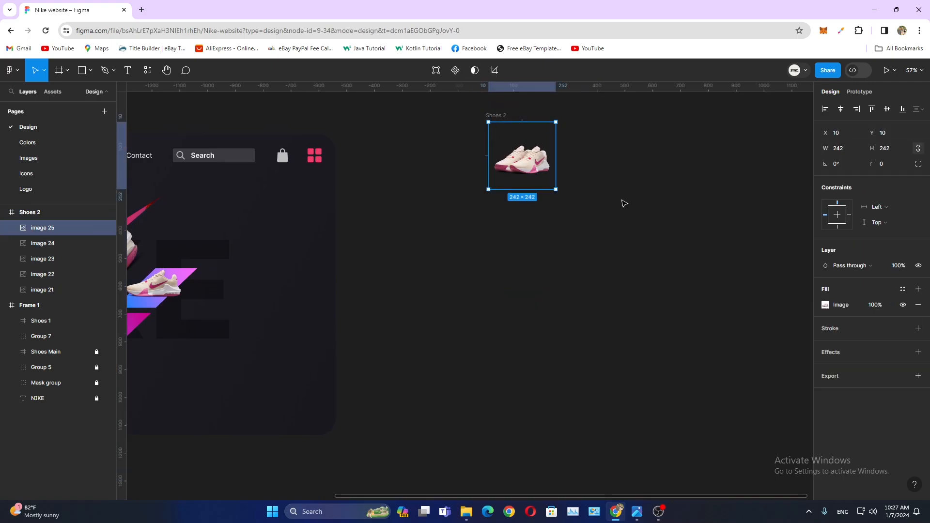
left_click(495, 115)
left_click(601, 160)
- Group the five shoe-pair images inside the Shoes 2 frame
left_click(43, 228)
left_click(50, 290, "shift")
key("ctrl+g")
- Move the Shoes 2 frame into the landing page, positioned over the violet-magenta parallelogram
left_click_drag(505, 250, 712, 264)
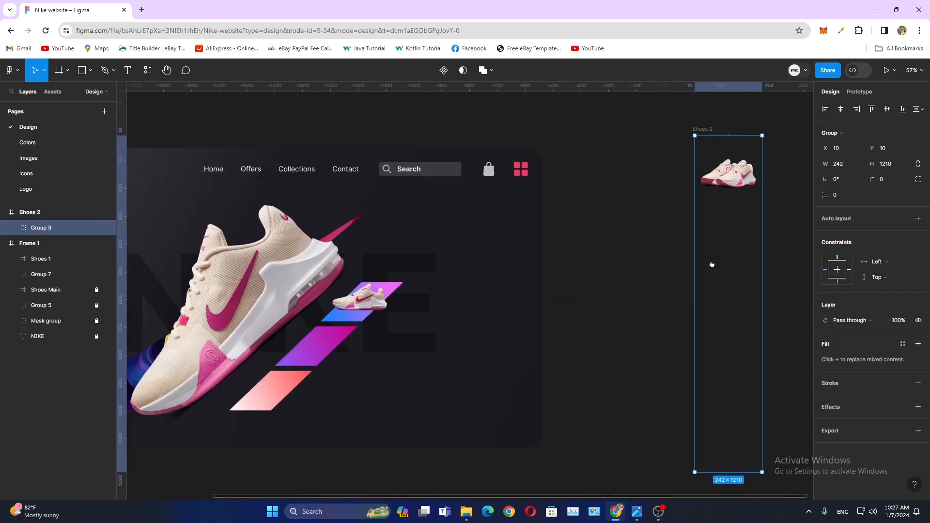
left_click(712, 263)
left_click(703, 129)
left_click_drag(745, 176, 482, 305)
scroll(327, 348, "up", 5)
scroll(482, 305, "down", 8)
left_click(630, 270)
scroll(630, 270, "up", 4)
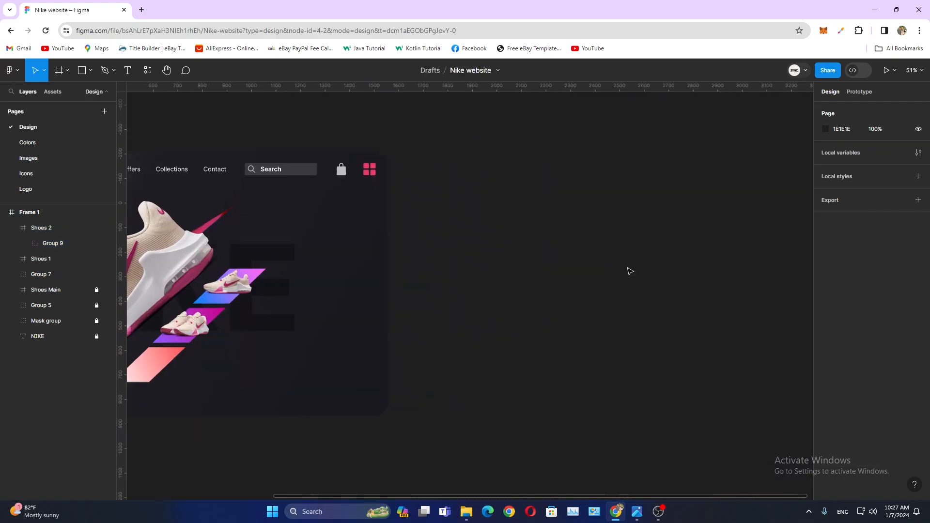
- Paste the five shoe-sole images beside the page and wrap the uppermost one in a clipped frame named Shoes 3
key("ctrl+v")
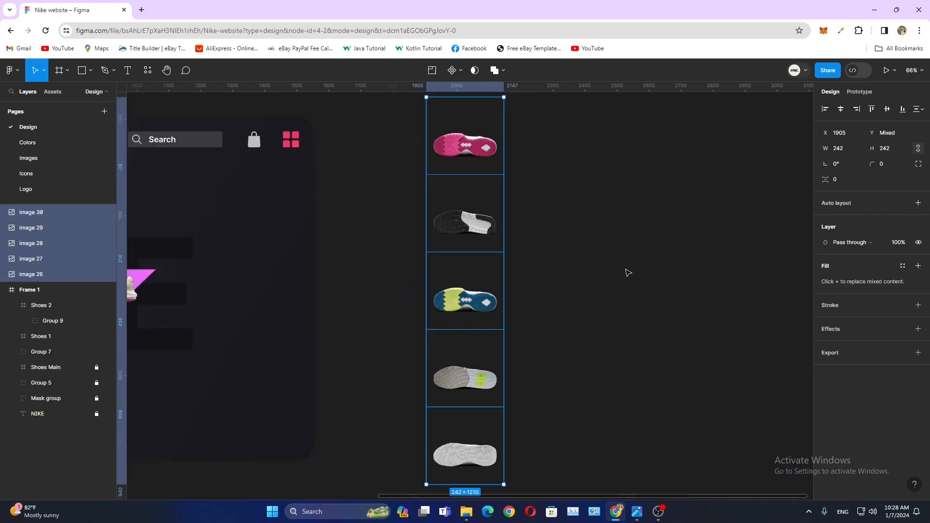
left_click(457, 138)
left_click_drag(515, 160, 539, 173)
key("shift+a")
left_click(920, 235)
left_click(825, 197)
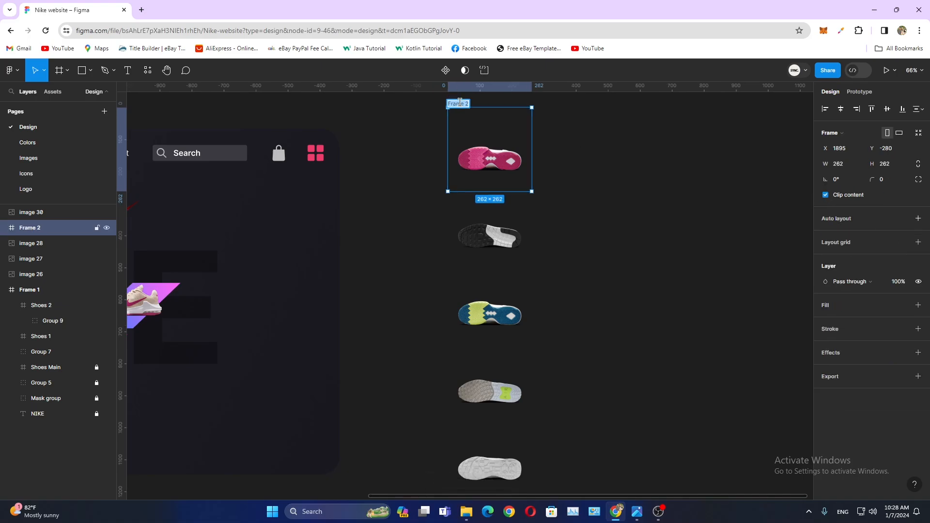
- Move the remaining four shoe-sole images inside the Shoes 3 frame in the layer list and group them
left_click(54, 215)
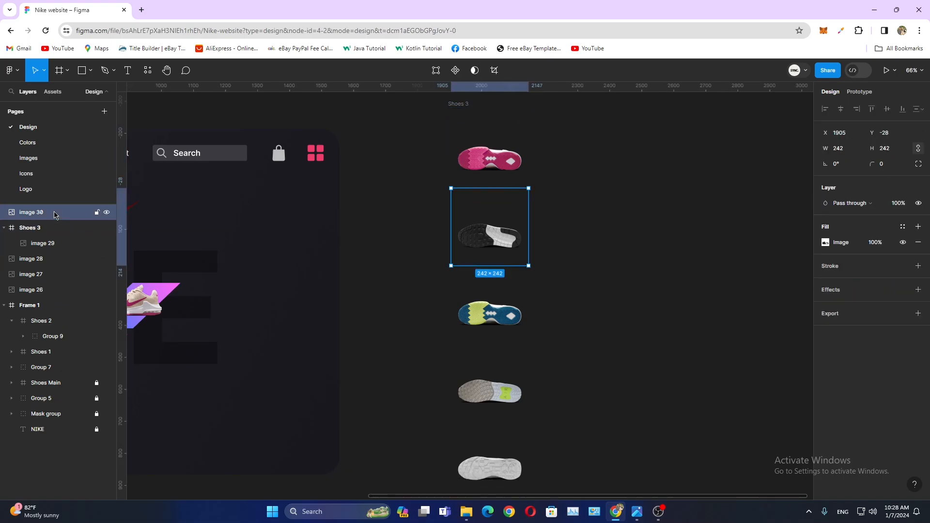
left_click(31, 290, "shift")
left_click_drag(34, 250, 60, 236)
key("ctrl+g")
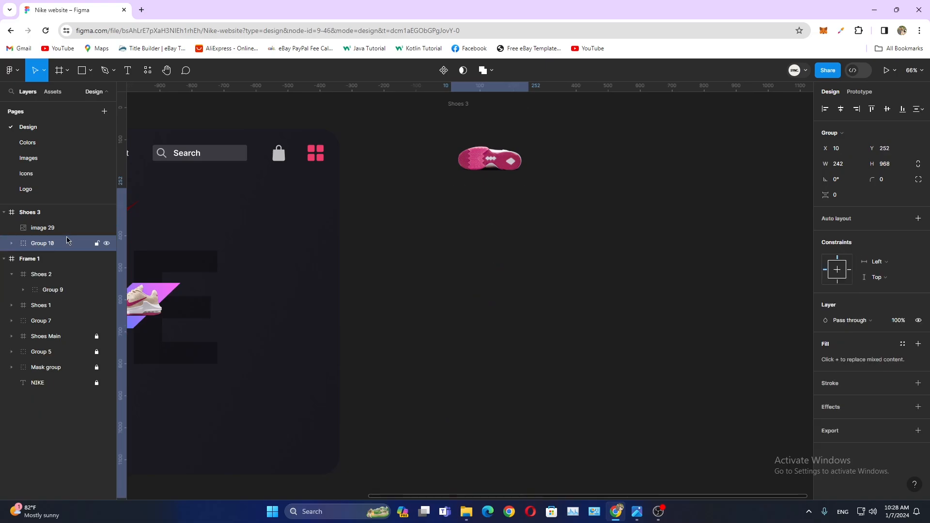
- Move the Shoes 3 frame into the landing page, positioned over the coral parallelogram at about X 815, Y 712
left_click(513, 159)
left_click(459, 104)
left_click_drag(155, 172, 524, 194)
scroll(524, 194, "down", 2)
left_click_drag(770, 179, 556, 346)
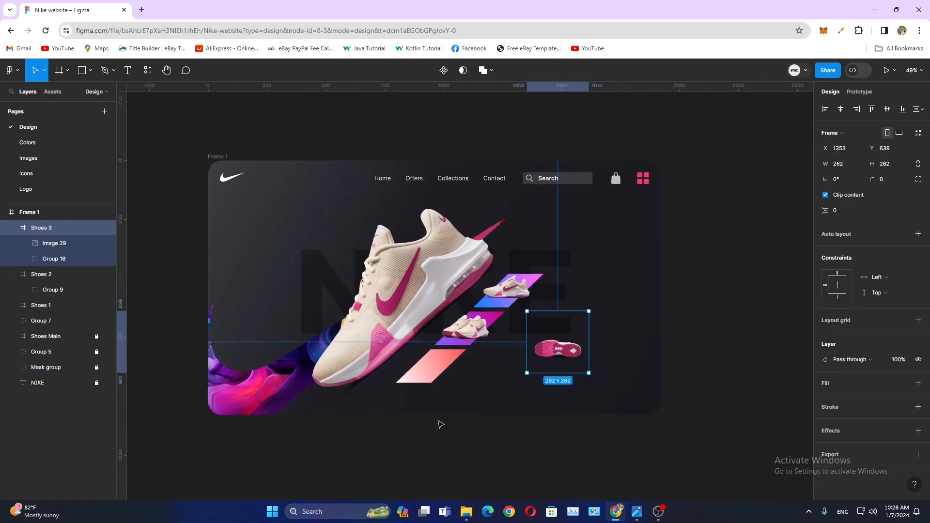
scroll(441, 416, "up", 3)
left_click_drag(642, 314, 438, 341)
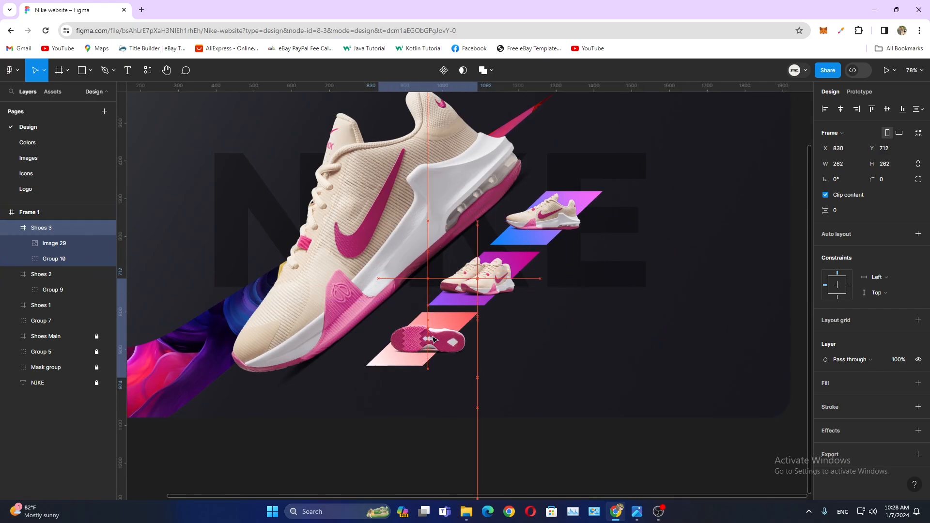
scroll(438, 341, "up", 5)
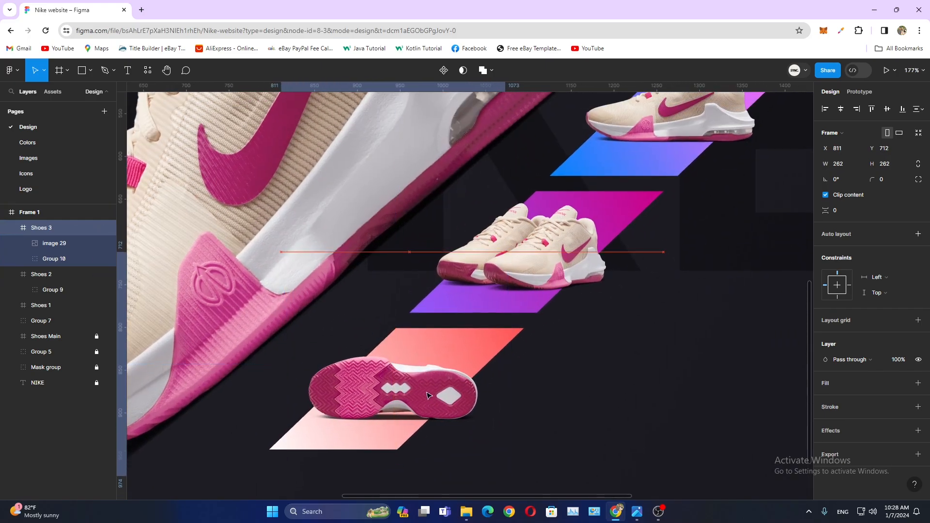
scroll(432, 395, "down", 5)
scroll(496, 321, "up", 3)
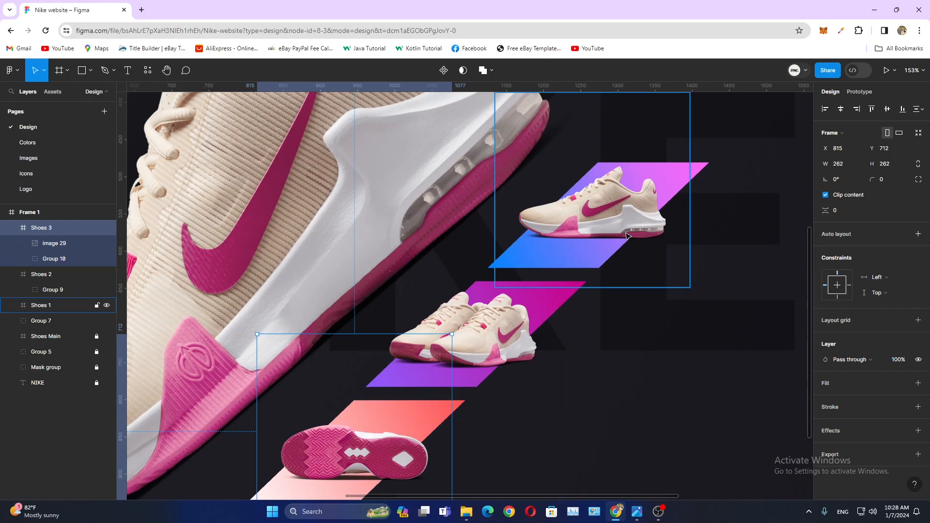
scroll(623, 384, "down", 4)
left_click(785, 261)
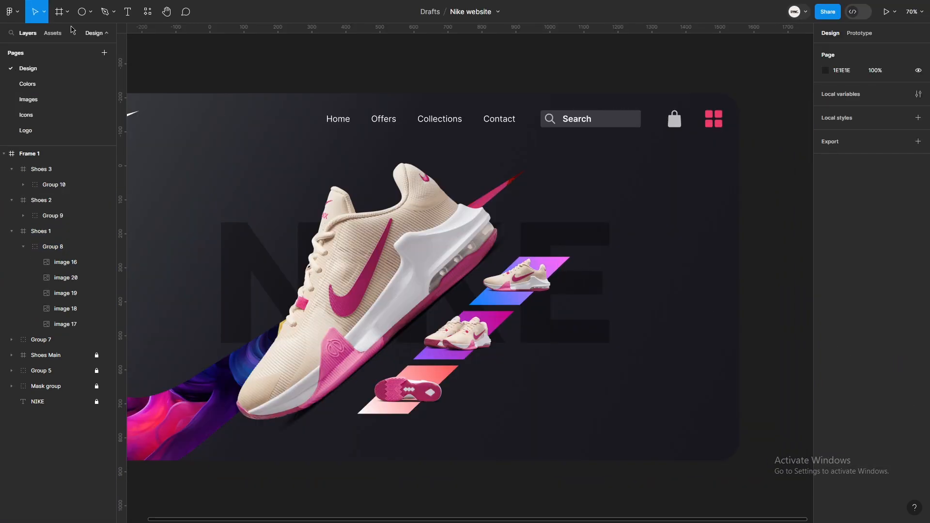
- Add a 364 × 364 ellipse across the page's right edge at X 1820, vertically centred on the page
left_click(91, 12)
left_click(82, 12)
left_click(700, 302)
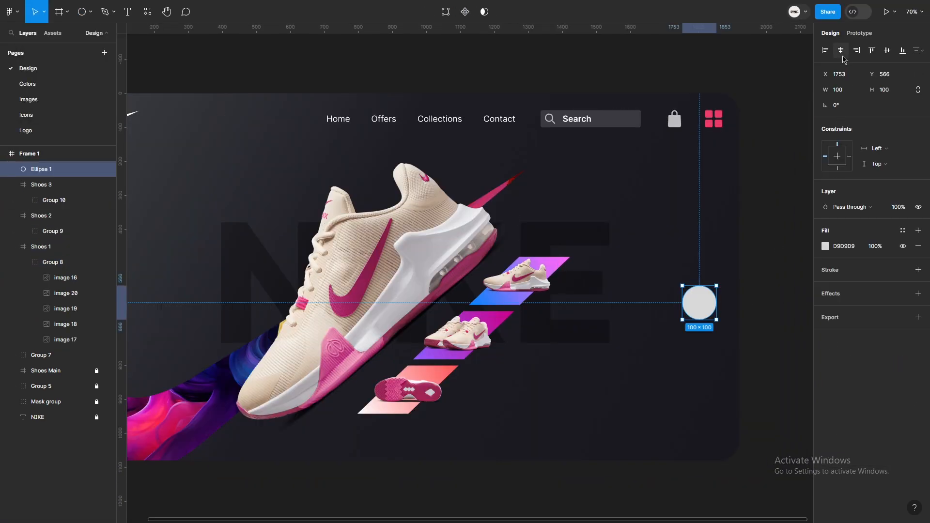
left_click_drag(708, 316, 758, 339)
left_click_drag(678, 304, 727, 305)
scroll(732, 296, "right", 3)
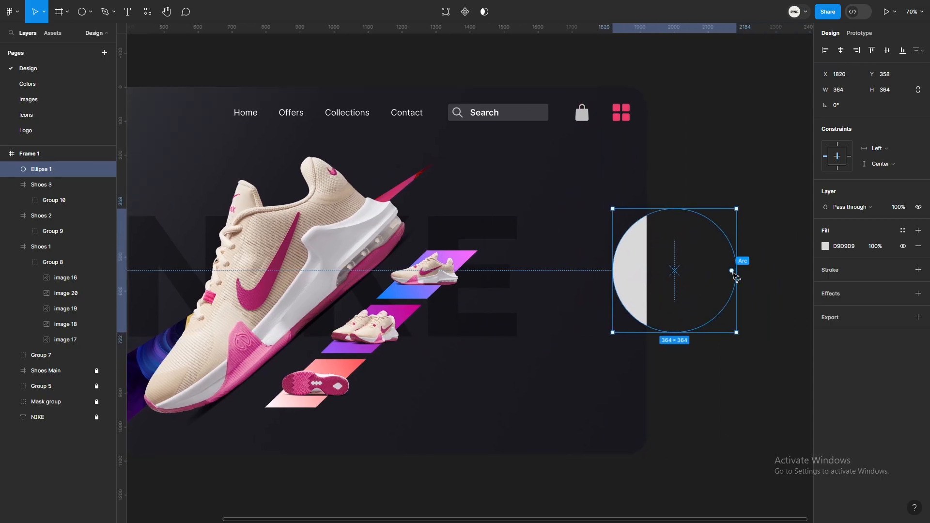
- Reshape the ellipse into a thin left-facing half ring with start -90°, sweep -50% and a ratio of about 90%
left_click_drag(718, 273, 740, 221)
left_click_drag(707, 271, 676, 241)
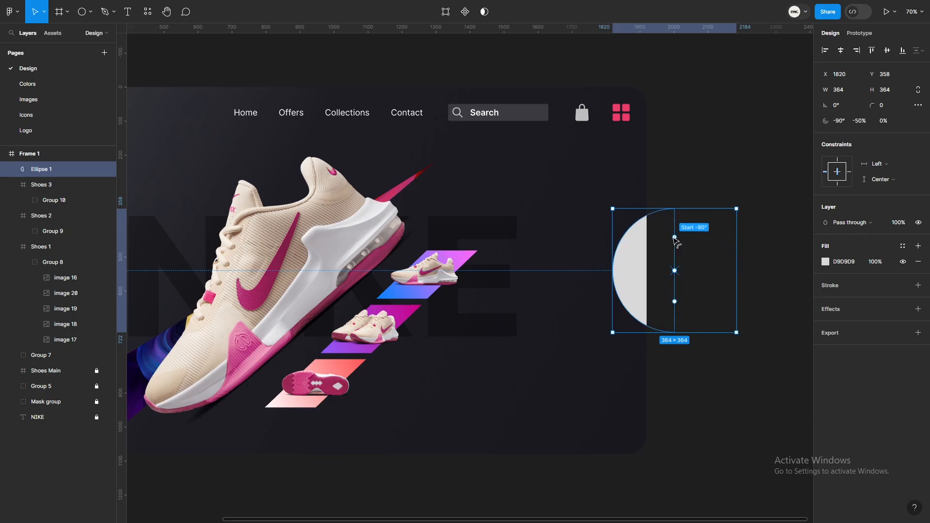
left_click_drag(641, 273, 622, 276)
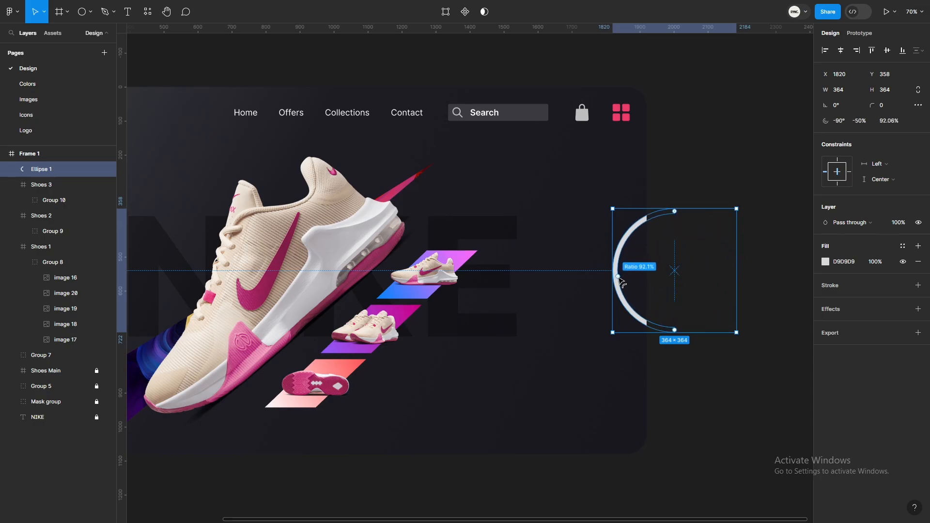
left_click(698, 387)
left_click(642, 321)
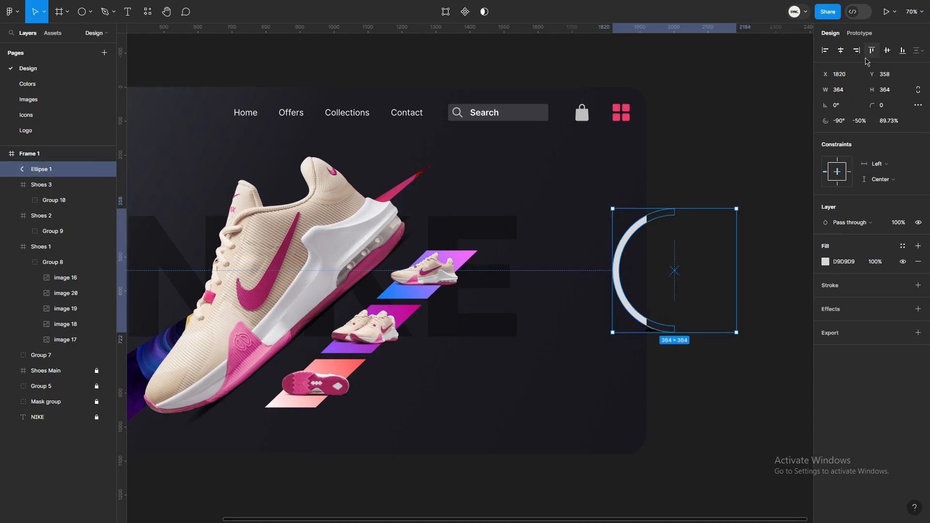
- Give the half ring a horizontal linear gradient fill that fades out towards the page's right edge
left_click(824, 262)
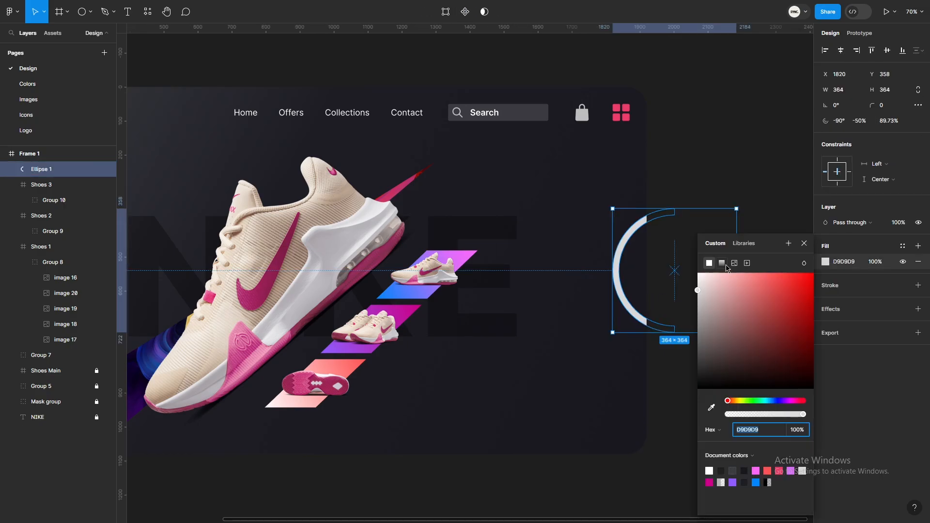
left_click(722, 268)
left_click_drag(674, 206, 613, 269)
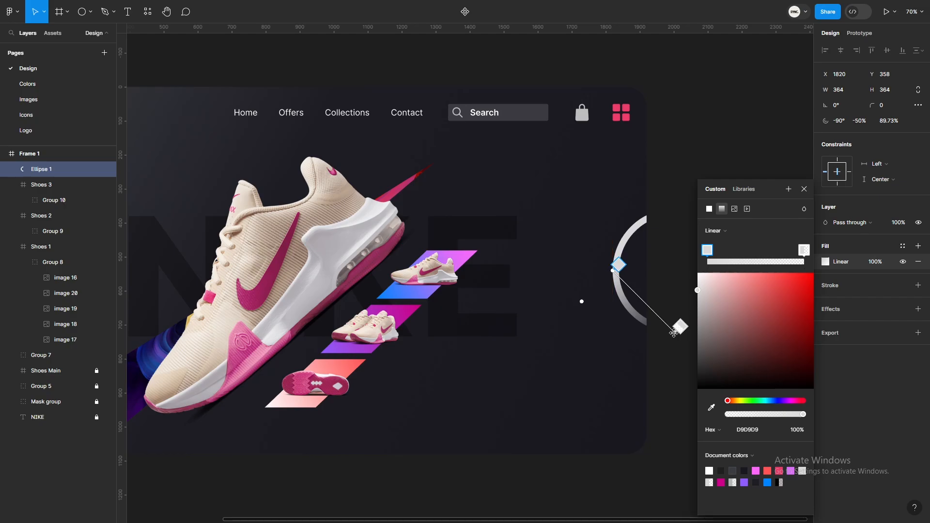
left_click_drag(673, 332, 677, 272)
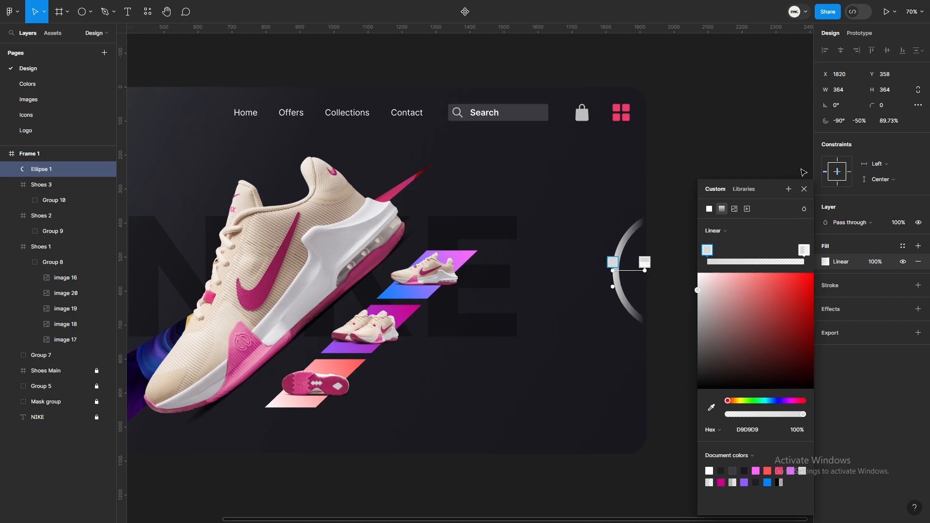
left_click(804, 189)
left_click(725, 359)
- Shift the half ring left to X 1807 and extend its gradient to the page's right edge
left_click(619, 296)
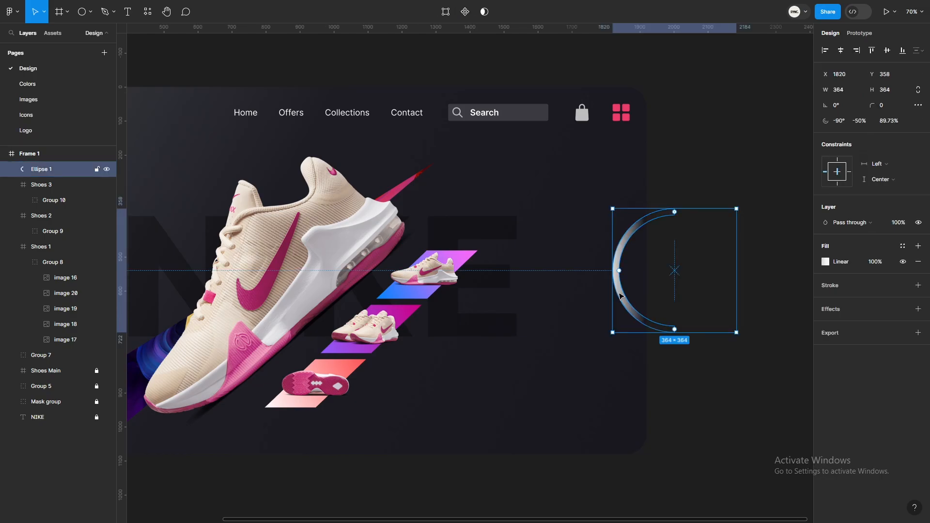
left_click_drag(619, 295, 615, 295)
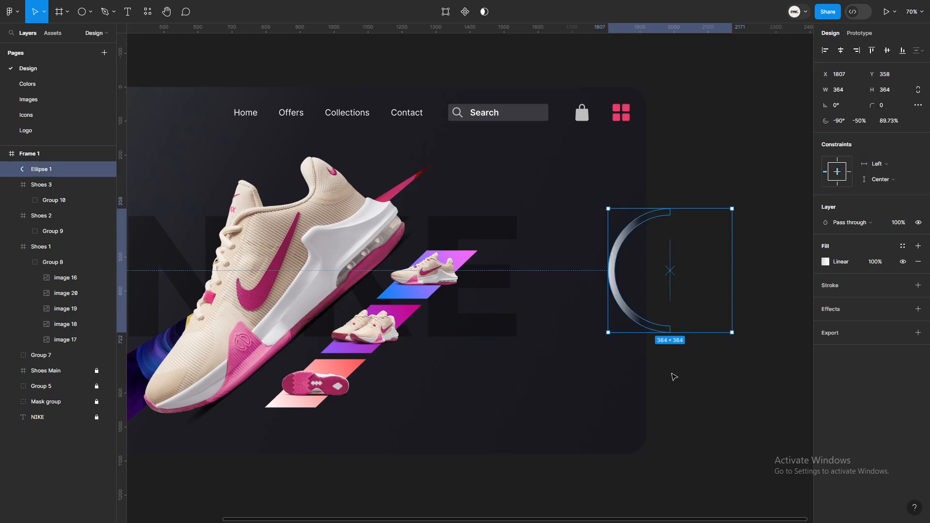
left_click(671, 374)
left_click(622, 306)
left_click(825, 262)
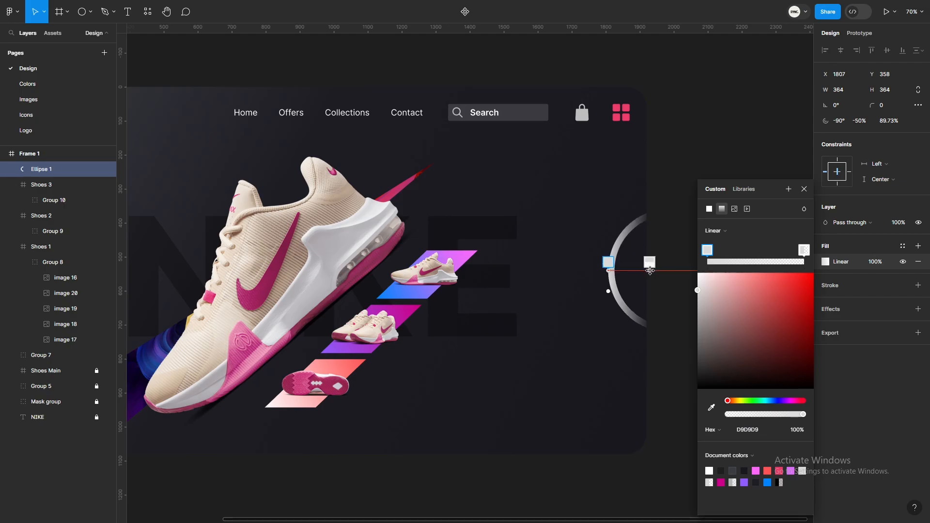
left_click(804, 190)
left_click(761, 265)
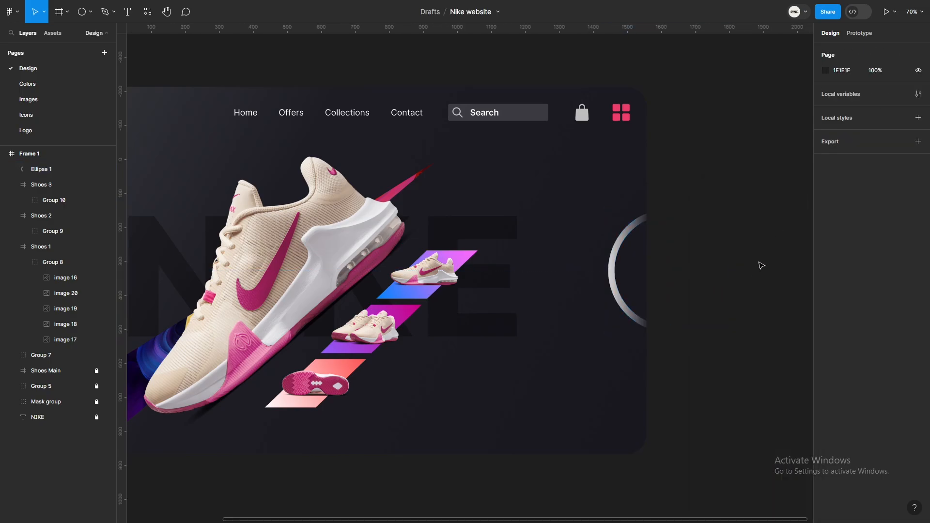
- Set the half ring's gradient from C7C7C7 at 100% opacity to FFFFFF at 0%
left_click(606, 282)
left_click(825, 262)
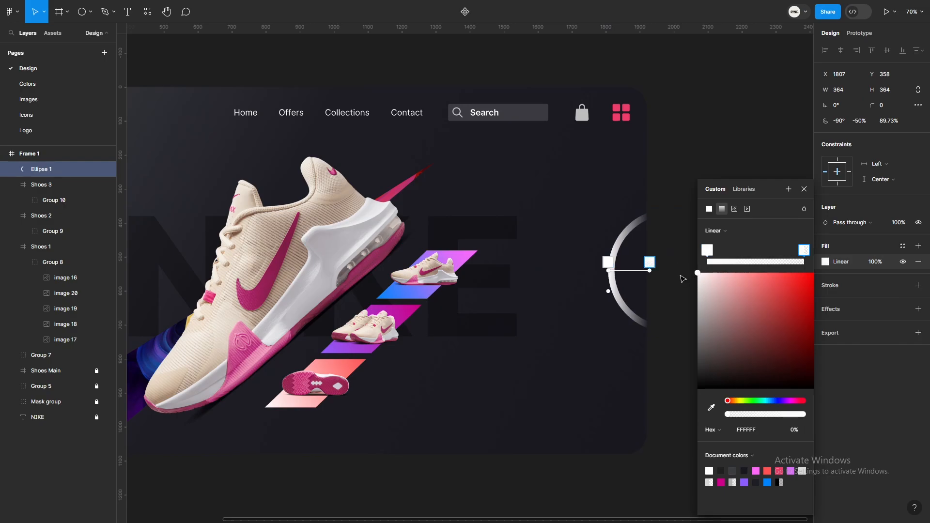
left_click(804, 189)
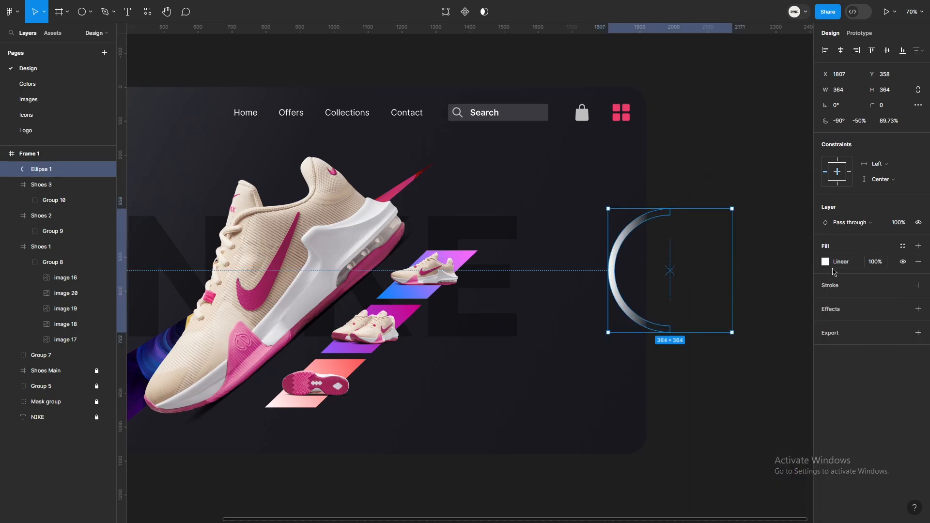
left_click(826, 263)
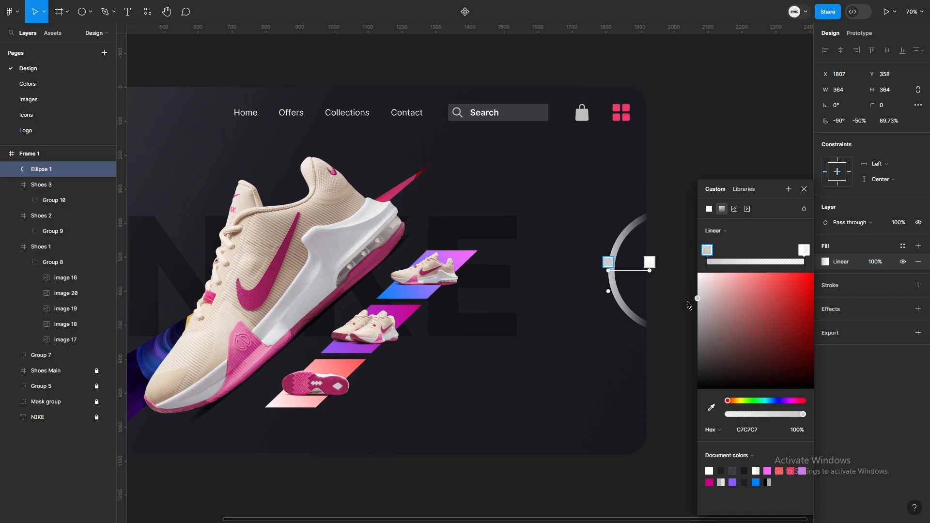
left_click(803, 192)
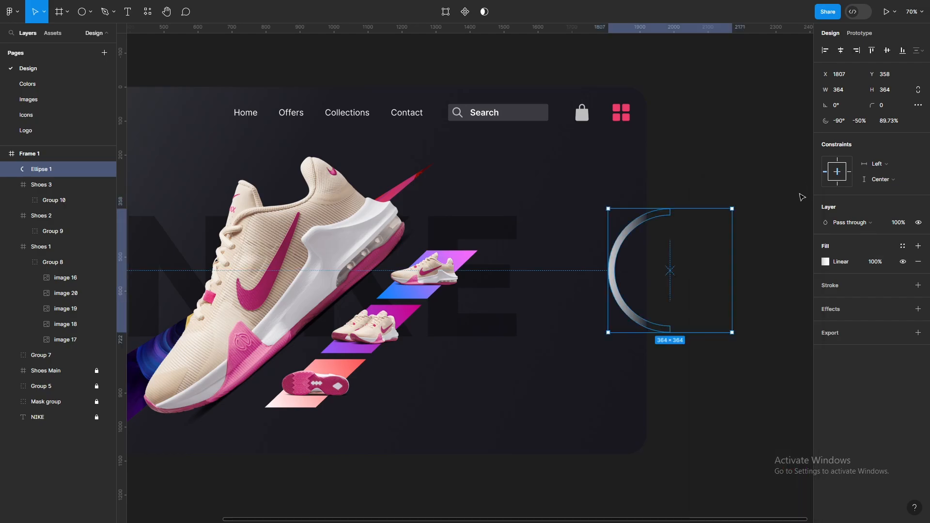
- Add a circle below the half ring, fill it with FFFFFF and set its size to 50 × 50
left_click(583, 371)
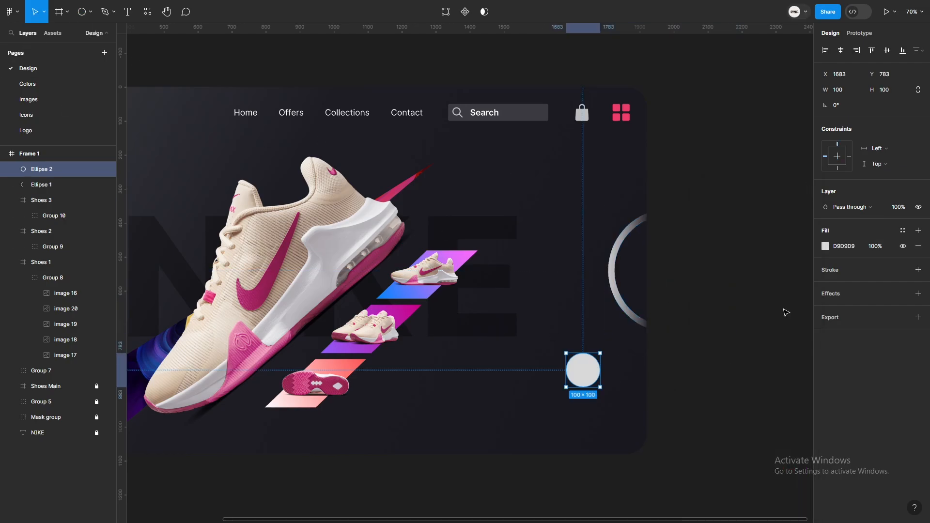
left_click(826, 246)
left_click_drag(705, 292, 694, 270)
left_click(673, 296)
left_click(595, 368)
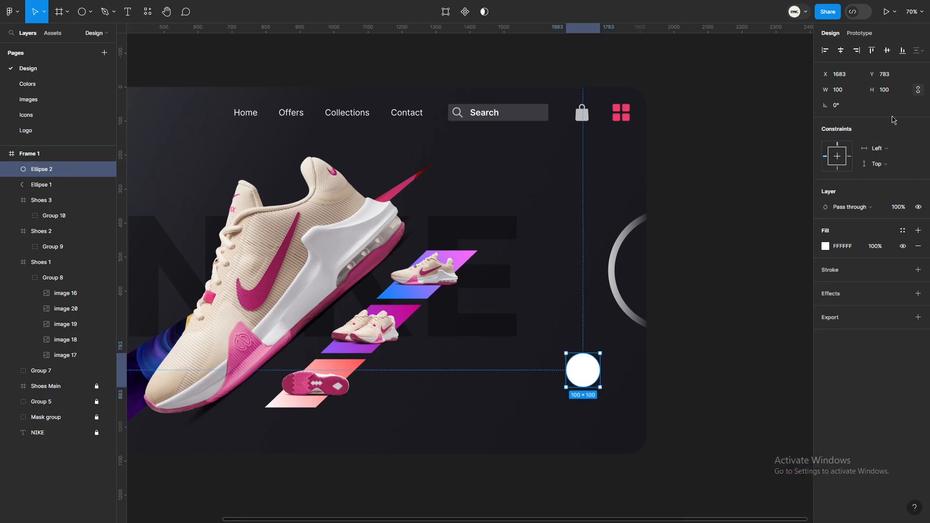
type("50")
key("Return")
- Resize the white circle to 30 × 30 and centre it on the leftmost point of the half ring
left_click_drag(580, 367, 618, 276)
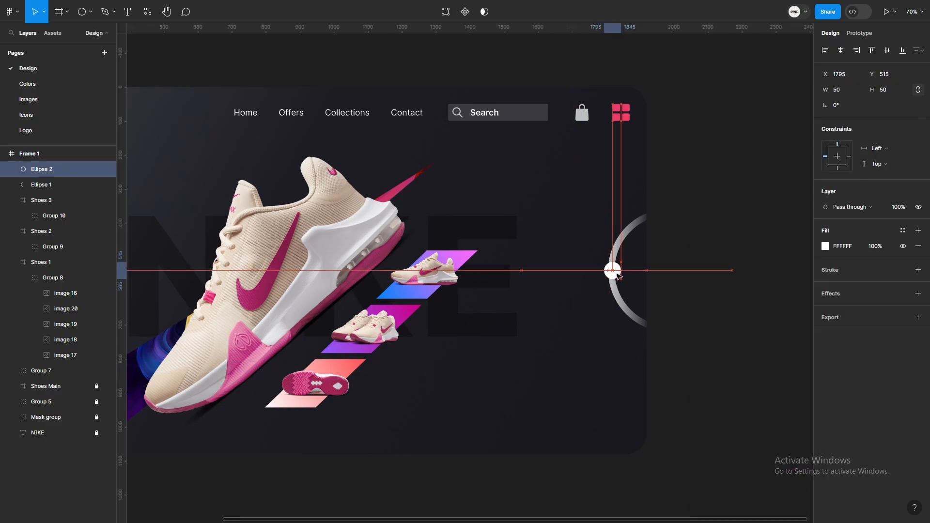
type("30")
key("Return")
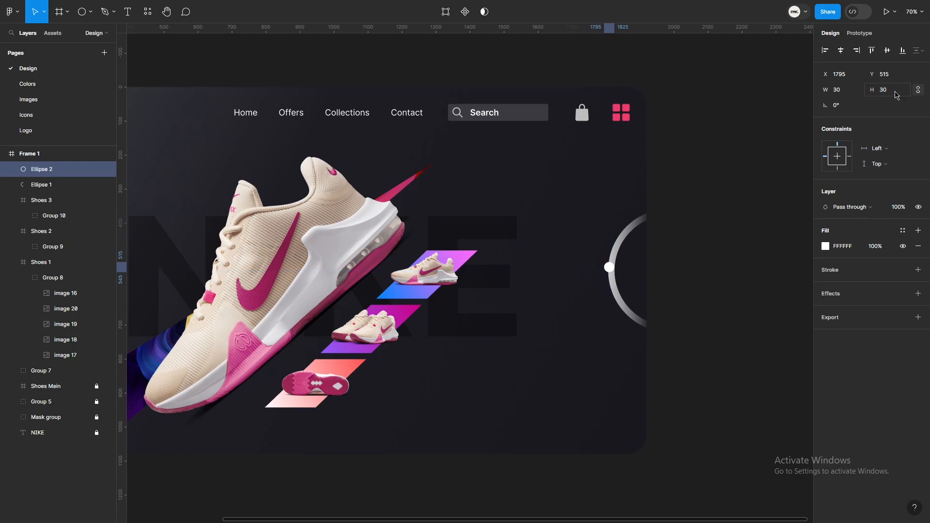
left_click_drag(609, 267, 605, 280)
- Arrange the 139 × 139 shoe images around the half ring, pink beside the circle, black-and-white above and teal below, and frame them together
scroll(614, 276, "up", 3)
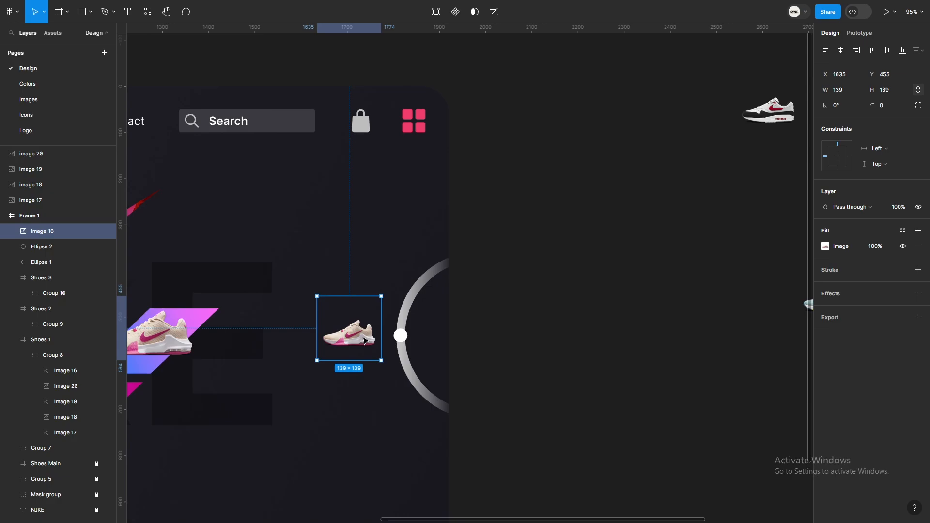
scroll(358, 329, "down", 1)
left_click_drag(731, 154, 386, 288)
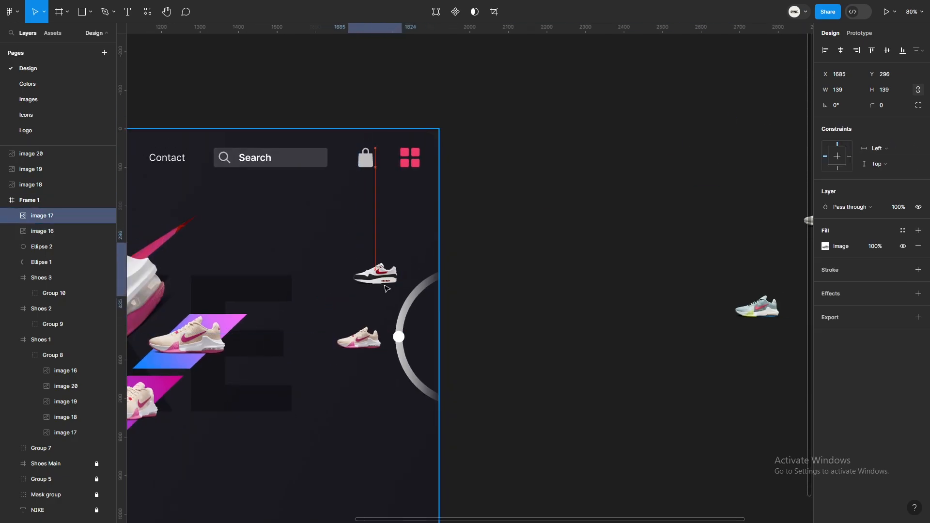
left_click_drag(757, 306, 369, 409)
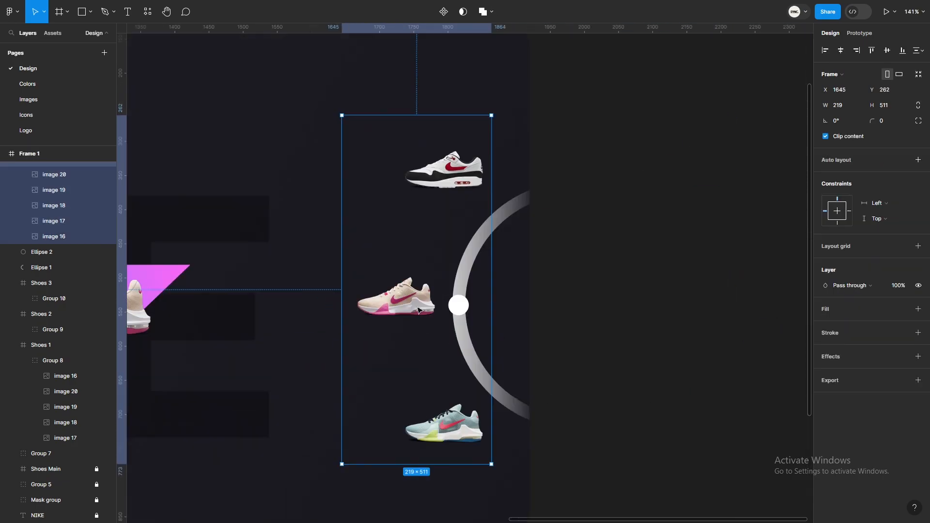
- Centre the new shoe frame vertically on the page and shift it left to X 1637
left_click_drag(419, 311, 416, 311)
left_click(887, 51)
scroll(567, 333, "up", 1)
left_click_drag(567, 333, 631, 311)
left_click_drag(465, 303, 462, 290)
left_click(689, 296)
left_click_drag(689, 297, 657, 302)
left_click(477, 237)
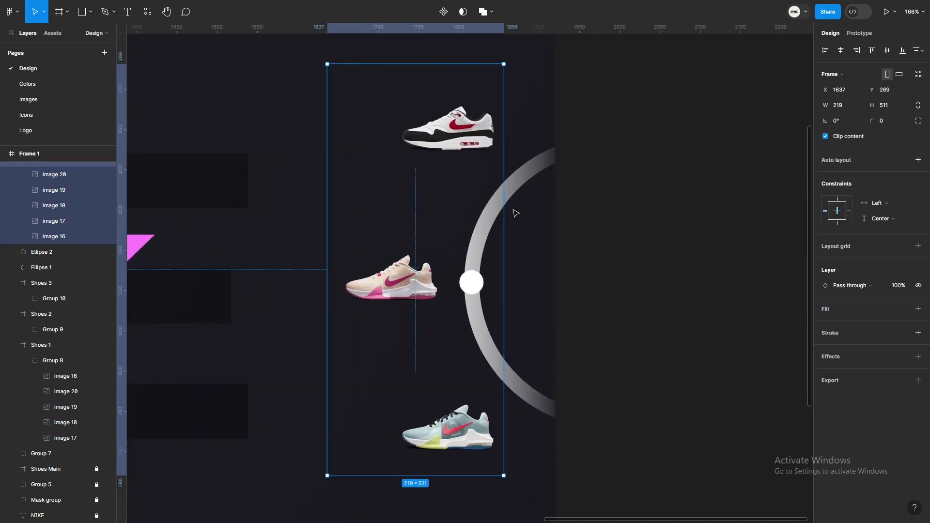
- Widen the shoe frame to the right and move its upper and lower shoe images right to X 110
left_click_drag(504, 210, 537, 211)
left_click_drag(471, 131, 496, 131)
left_click_drag(462, 431, 487, 431)
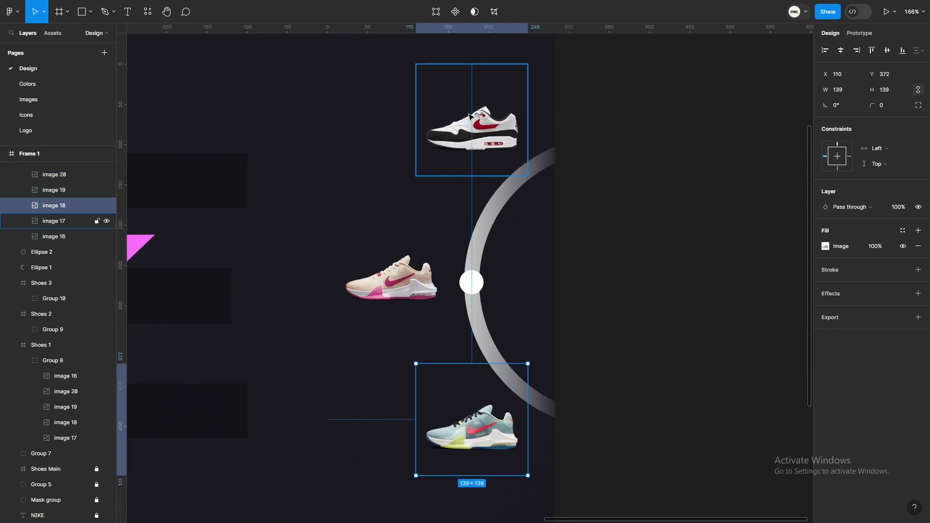
left_click(468, 137)
left_click(407, 271, "shift")
left_click(405, 278)
left_click(460, 414, "shift")
left_click(595, 276)
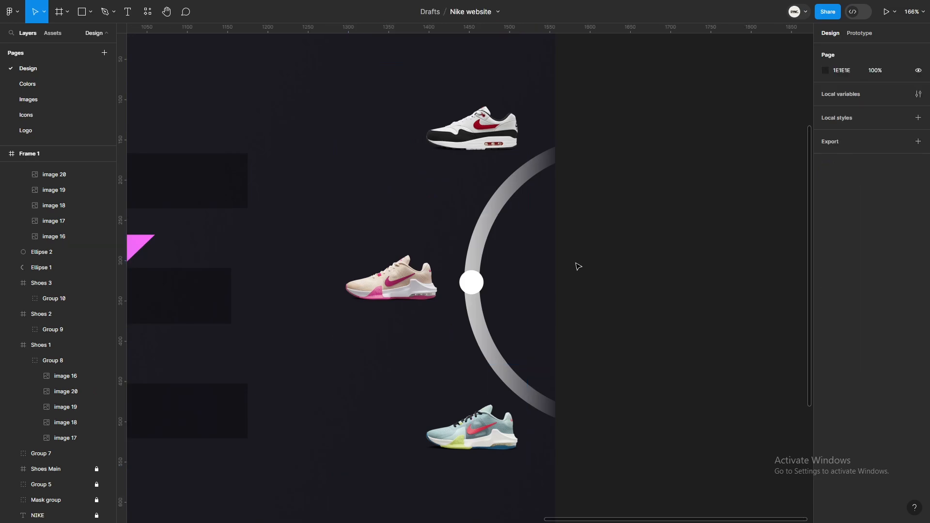
- Rotate the black-and-white shoe above the ring to -45° and the teal shoe below it to 45°
left_click(471, 126)
left_click_drag(533, 63, 532, 127)
left_click(851, 107)
type("-45")
key("Return")
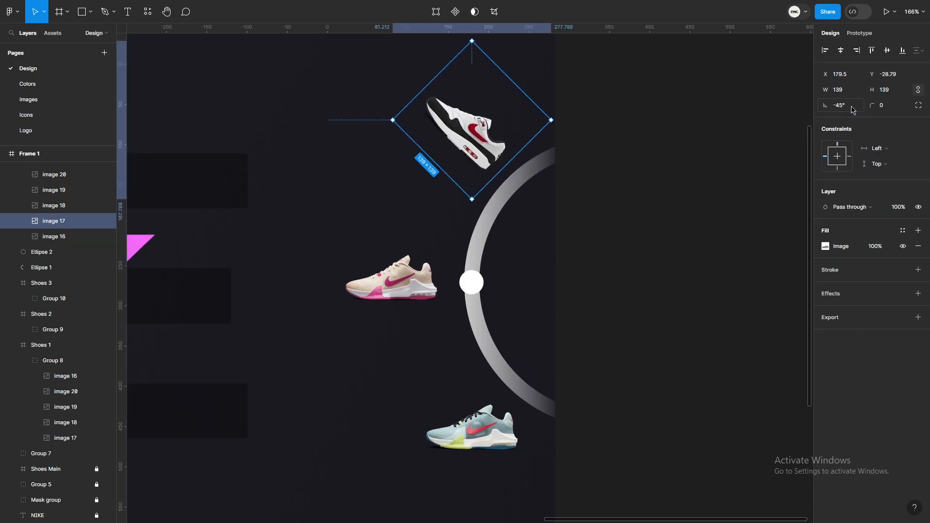
left_click(477, 427)
type("45")
key("Return")
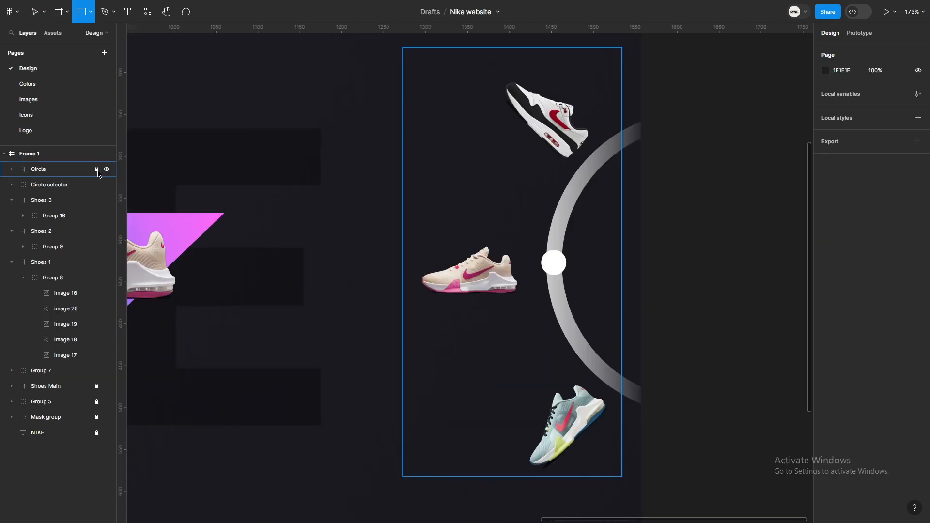
- Draw a light-grey rectangle 152 px wide over the pink shoe and place its layer beneath the Circle frame
left_click_drag(380, 224, 461, 307)
left_click_drag(430, 278, 536, 276)
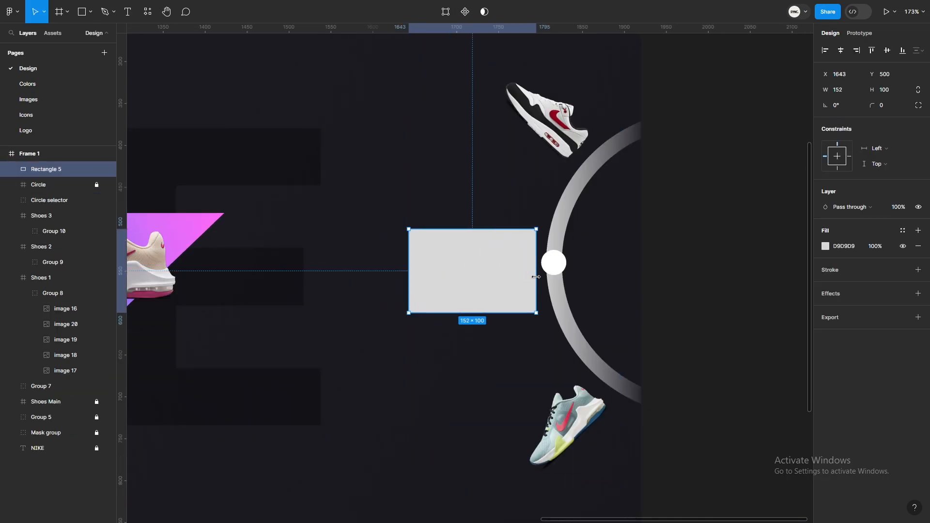
left_click_drag(517, 229, 516, 236)
left_click_drag(530, 313, 530, 309)
left_click_drag(63, 169, 63, 192)
- Round the rectangle's corners to 13 and fit it behind the pink shoe at 122 × 80
left_click_drag(503, 301, 501, 300)
left_click_drag(417, 246, 422, 250)
left_click_drag(471, 236, 471, 239)
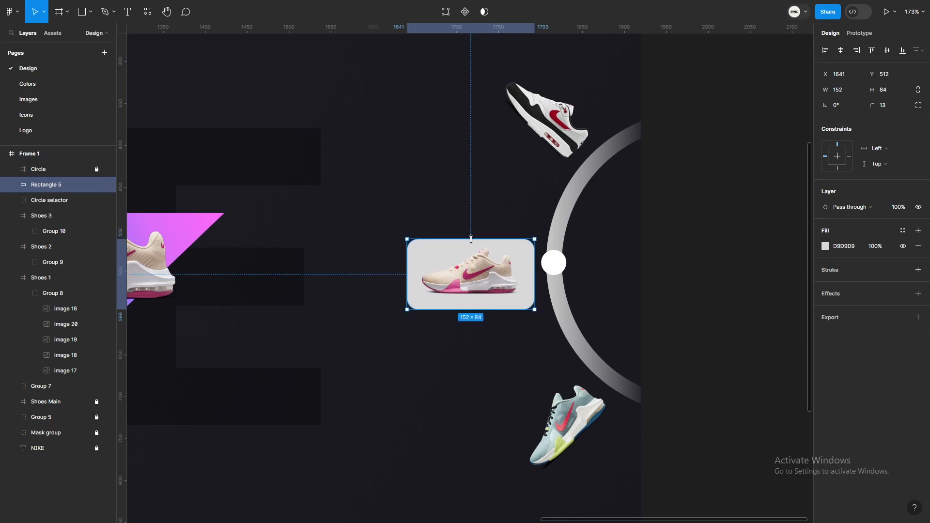
left_click_drag(465, 309, 466, 306)
left_click_drag(407, 282, 432, 283)
left_click_drag(469, 299, 465, 302)
- Try to reshape the rectangle's right corner points using different handle-mirroring options
double_click(466, 301)
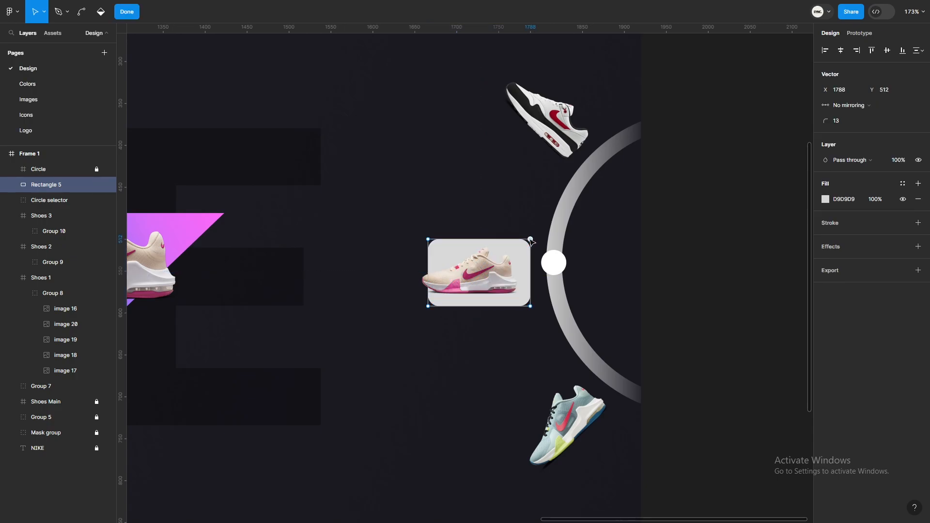
left_click(531, 306, "shift")
left_click_drag(531, 240, 531, 245)
key("ctrl+z")
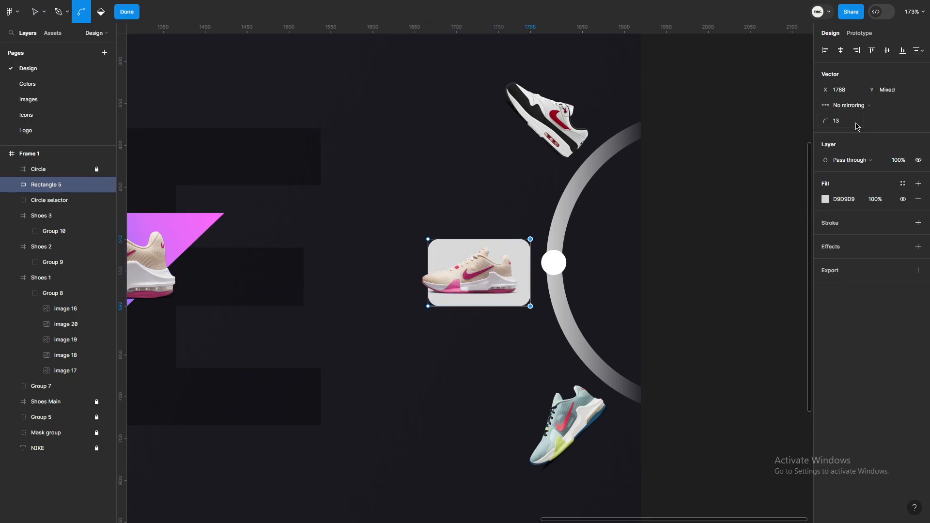
left_click(857, 106)
left_click(871, 128)
key("Escape")
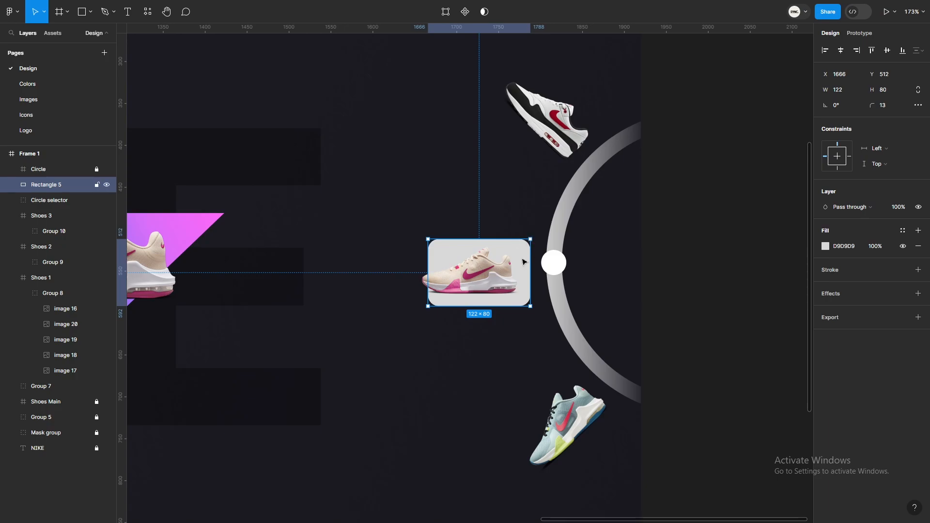
double_click(524, 262)
left_click_drag(530, 306, 531, 311)
key("ctrl+z")
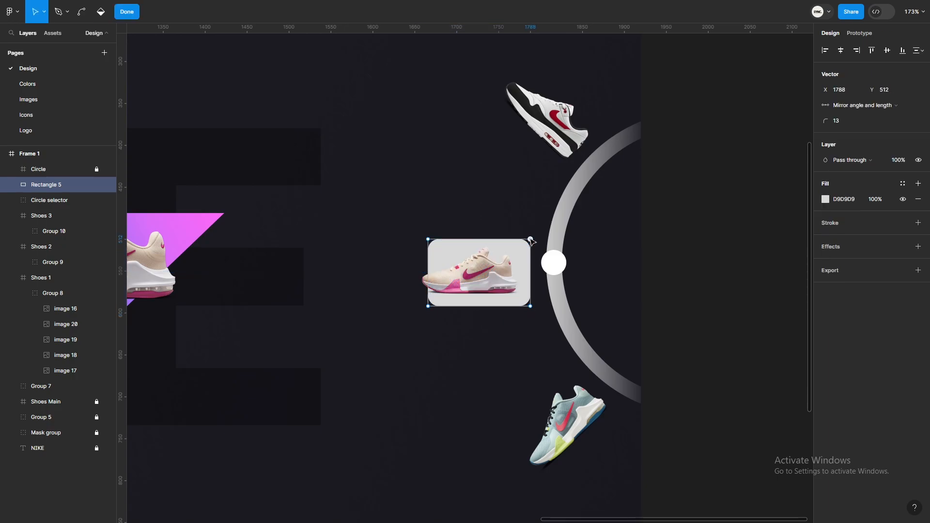
key("ctrl+z")
left_click(865, 105)
left_click(860, 94)
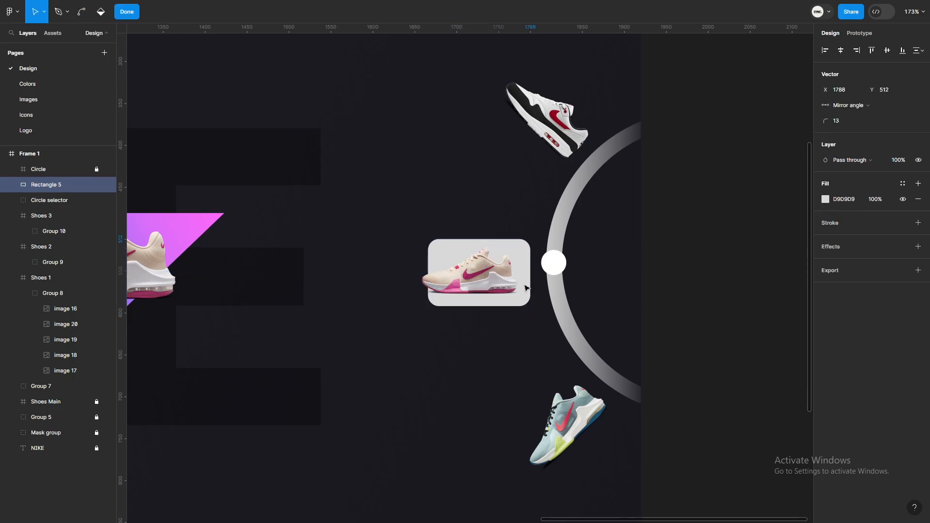
key("Escape")
- Taper the rectangle towards the ring by pulling its two right corner points inward, making it 117 × 80
double_click(519, 258)
left_click(530, 240)
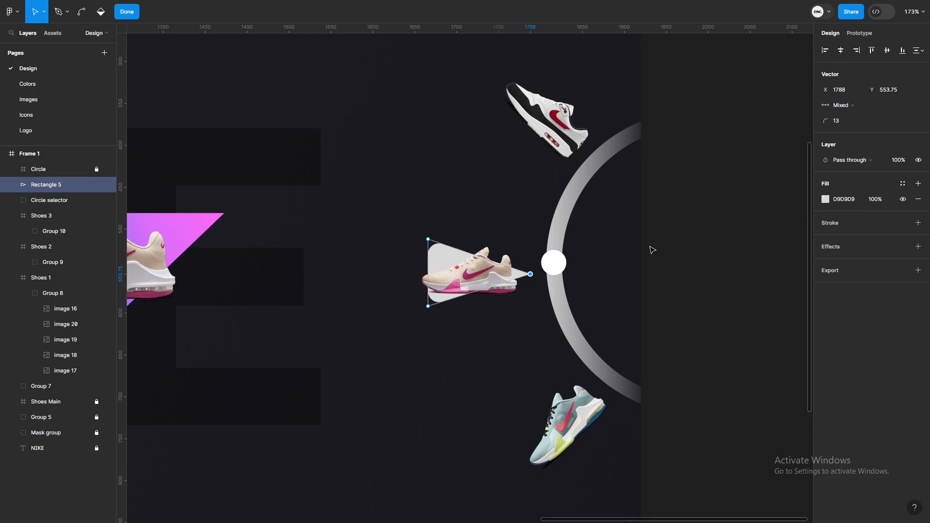
left_click(524, 268)
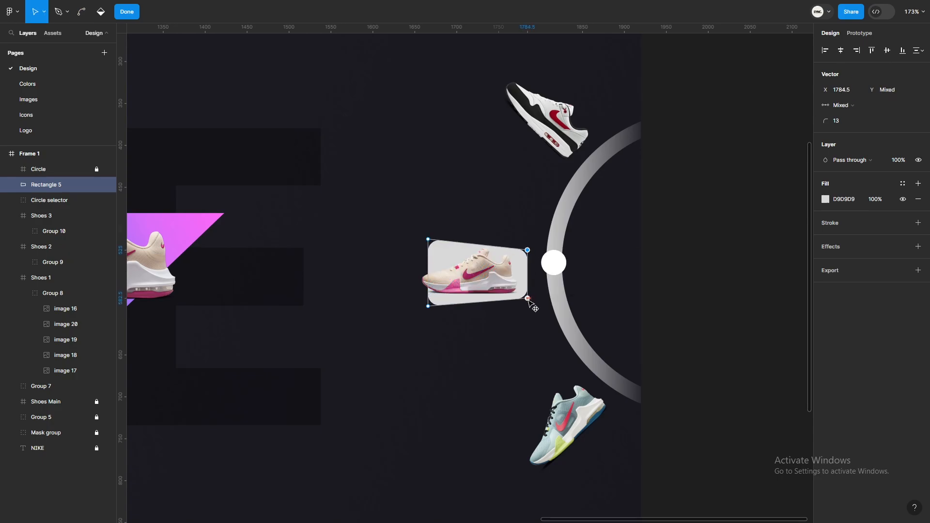
key("Escape")
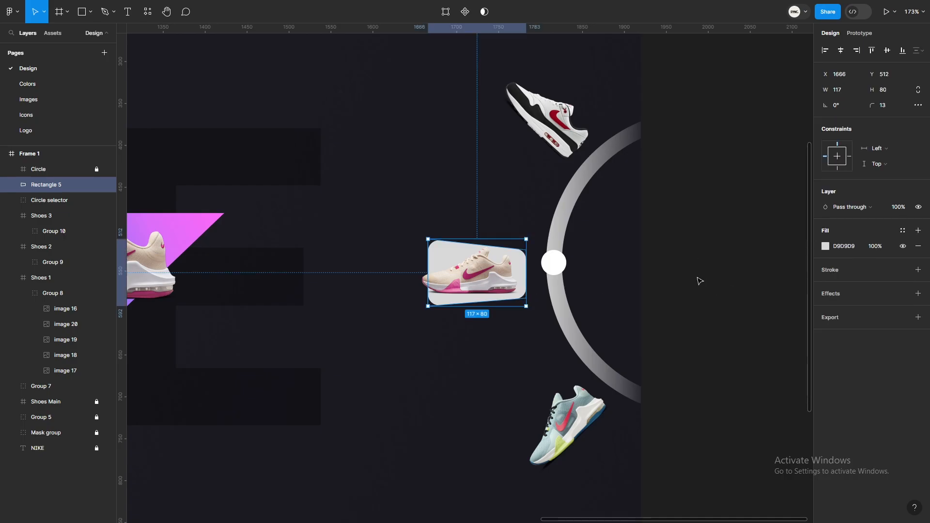
- Change the tapered panel's fill to a linear gradient fading horizontally from its left edge to its right edge
key("F11")
scroll(422, 301, "up", 5)
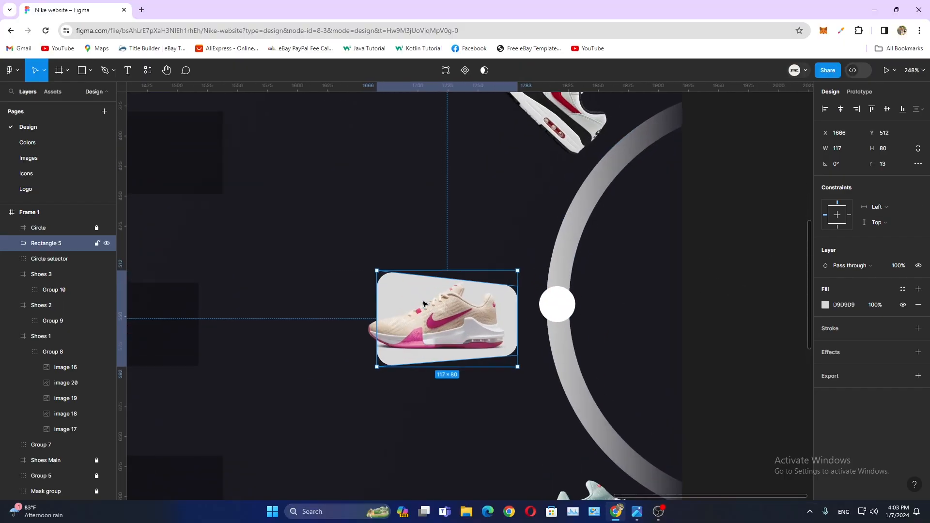
scroll(443, 294, "down", 2)
scroll(446, 293, "up", 1)
left_click(825, 305)
left_click(722, 241)
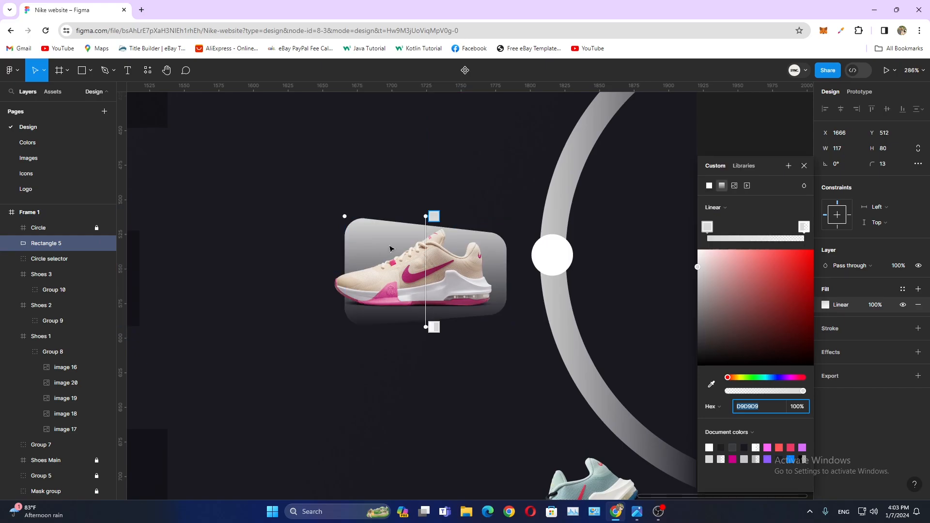
left_click_drag(425, 216, 348, 271)
left_click_drag(426, 328, 505, 272)
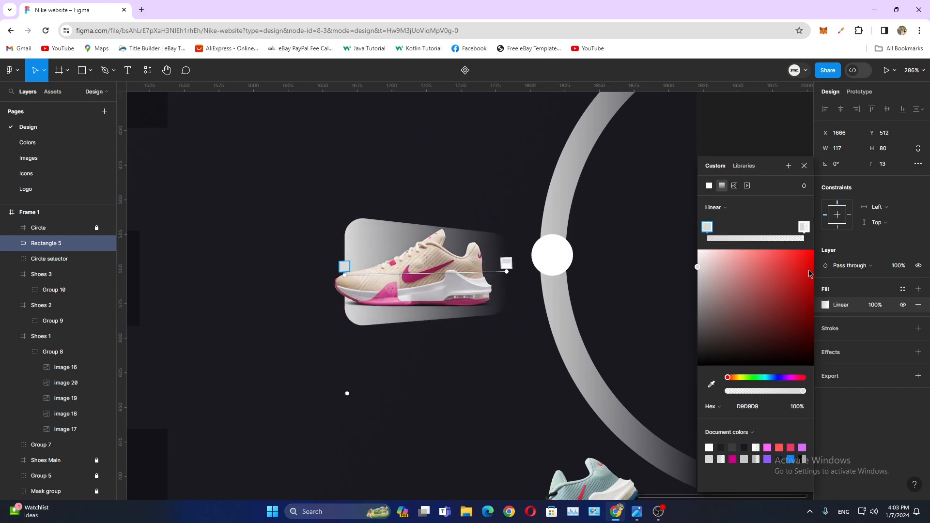
- Colour the gradient's left stop bright red and its transparent right stop a darker red
left_click(809, 274)
left_click(803, 226)
left_click(808, 289)
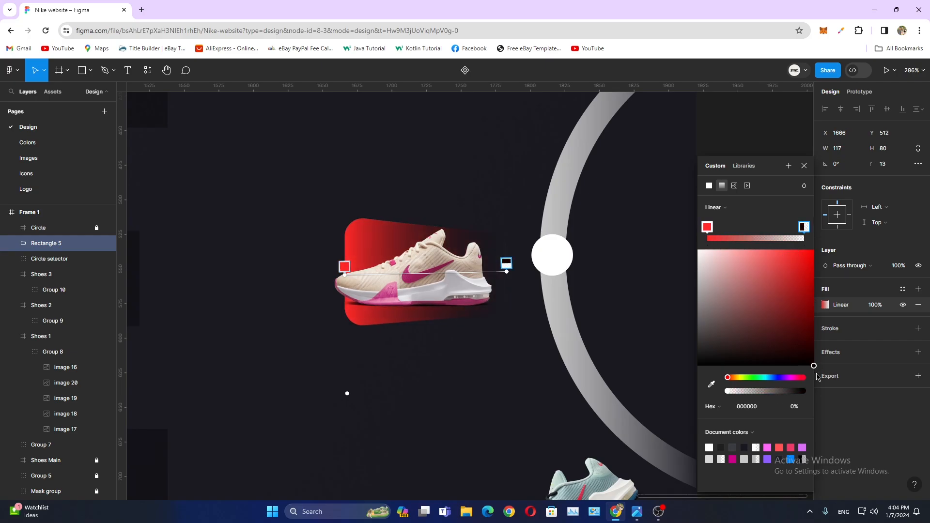
left_click_drag(818, 377, 822, 289)
left_click(804, 166)
left_click_drag(523, 294, 506, 233)
- Duplicate the red panel, rotate the copy to 45° and place it behind the teal shoe
scroll(481, 461, "down", 3)
key("alt")
left_click_drag(415, 256, 417, 395)
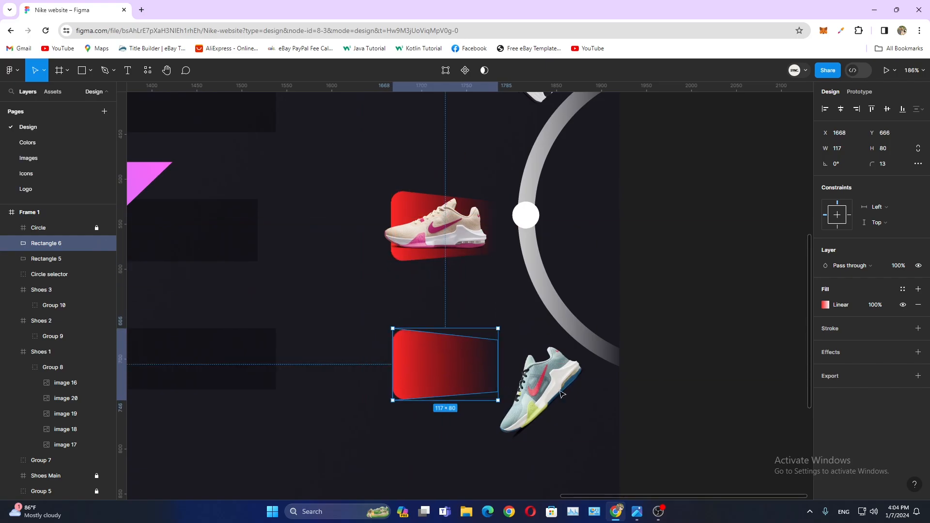
left_click(12, 228)
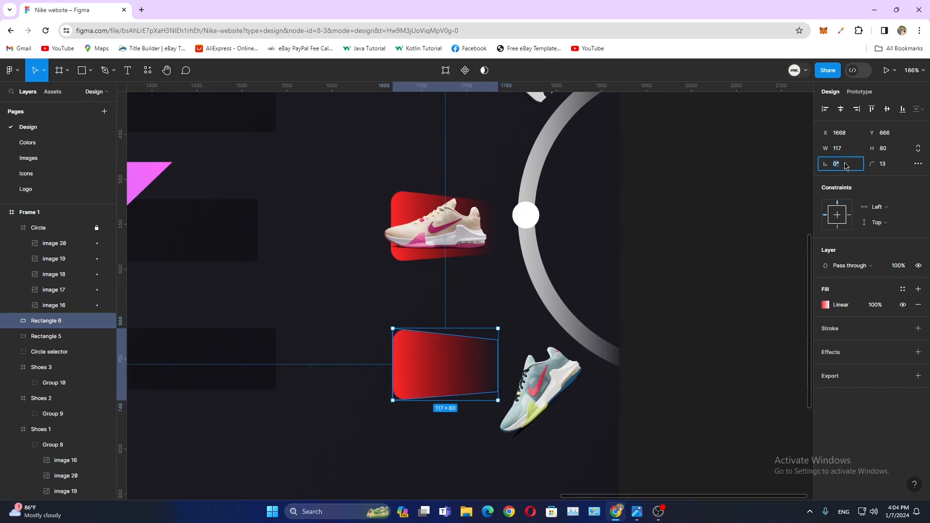
type("45")
key("Return")
left_click_drag(423, 390, 514, 408)
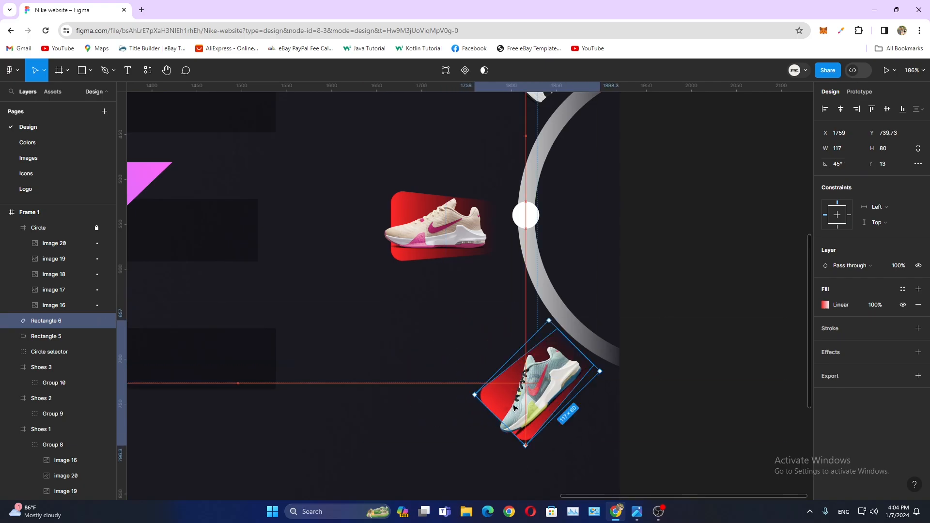
- Recolour the teal shoe's panel gradient to blue, using 3662FE for its transparent end stop
left_click(825, 304)
left_click(773, 377)
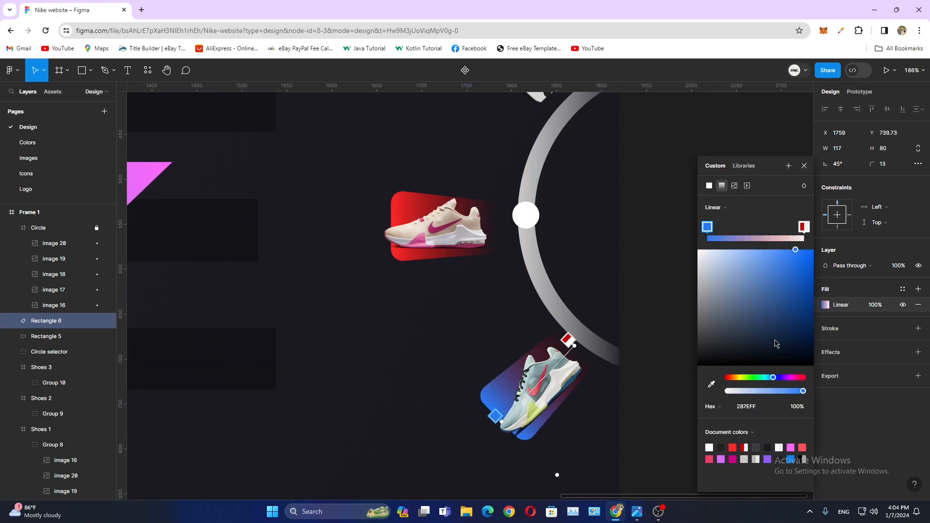
left_click(804, 226)
left_click_drag(812, 274, 789, 252)
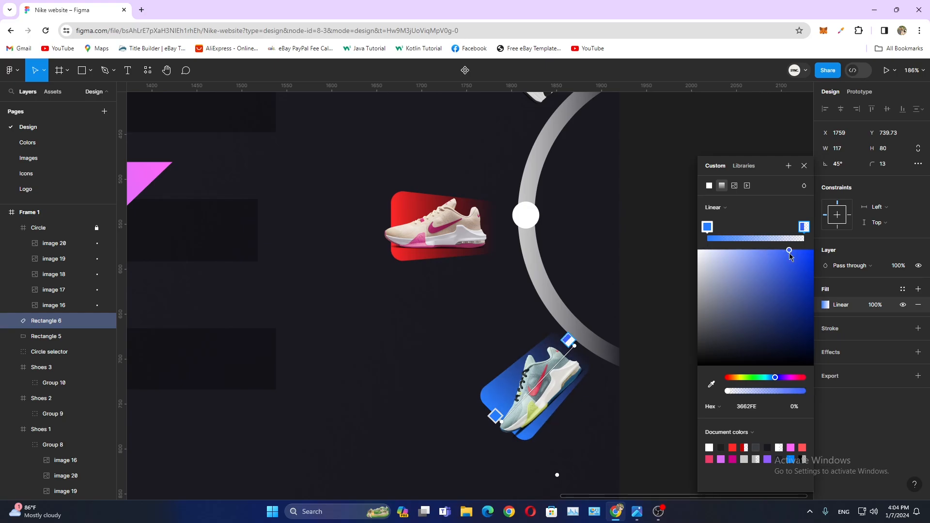
left_click(707, 227)
left_click_drag(773, 378, 775, 378)
left_click(804, 166)
- Duplicate the blue panel, rotate the copy to -45° and place it behind the black-and-white shoe
scroll(550, 411, "up", 1)
left_click_drag(550, 411, 431, 151)
left_click(847, 165)
type("-45")
key("Return")
scroll(525, 356, "up", 4)
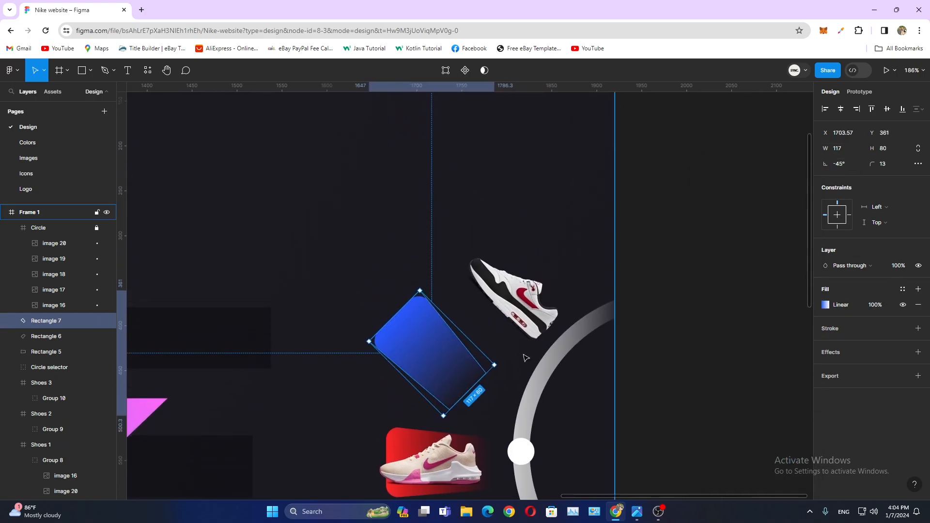
scroll(525, 356, "up", 4)
left_click_drag(377, 388, 505, 314)
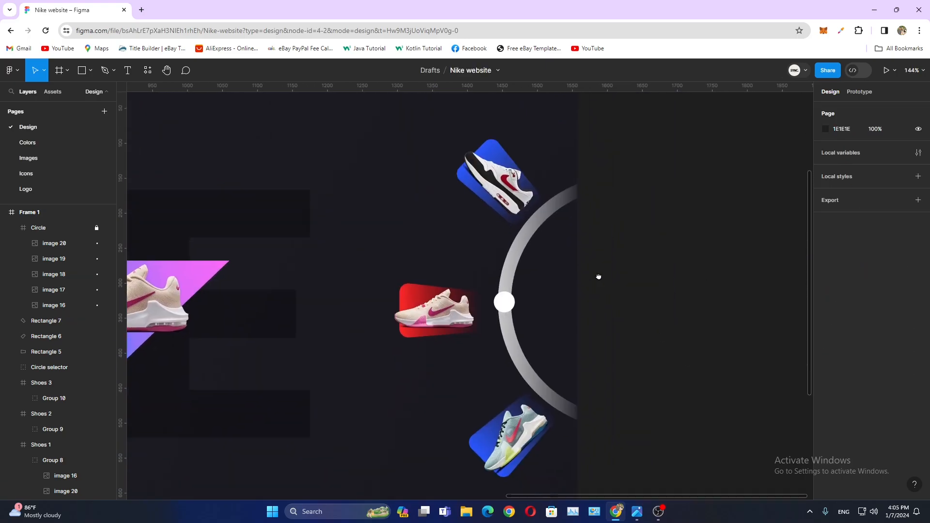
- Paste the five shoe-name texts and place them on the empty canvas beside the page
scroll(543, 283, "down", 3)
key("ctrl+v")
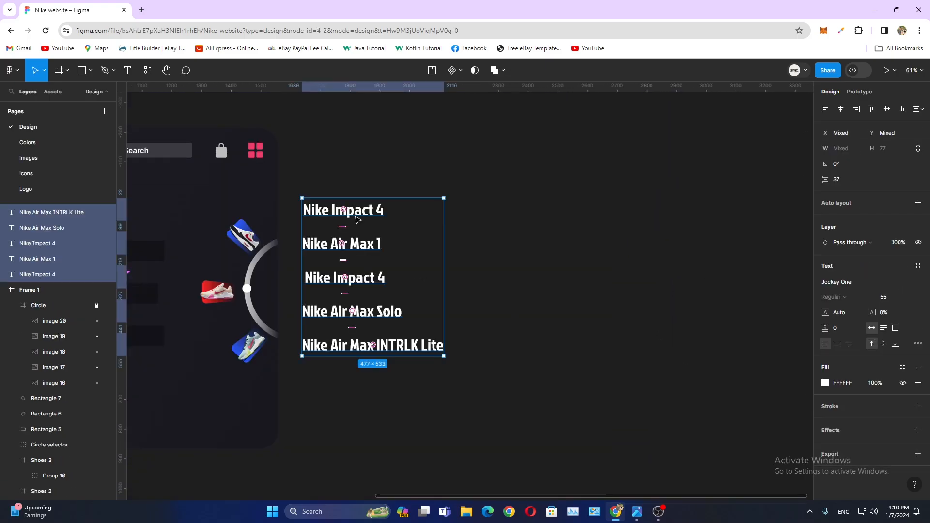
left_click_drag(357, 220, 468, 227)
left_click(646, 248)
- Wrap the first Nike Impact 4 text in a frame without auto layout and widen the frame to 514 × 97
scroll(460, 233, "up", 3)
left_click(494, 217)
key("shift+a")
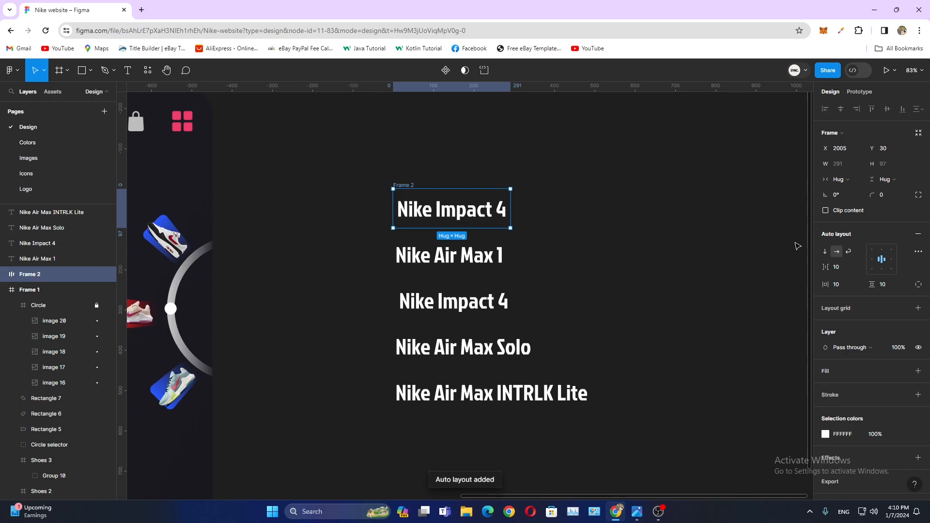
left_click(918, 234)
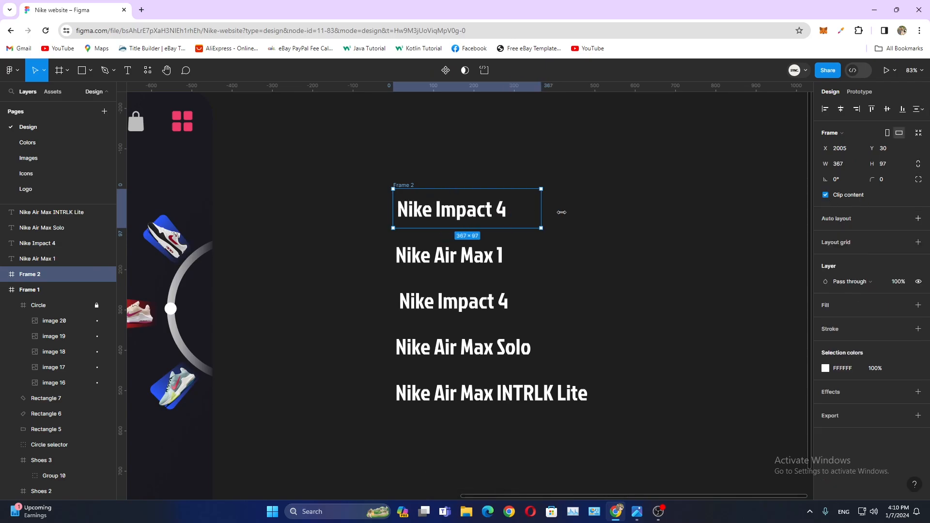
left_click_drag(561, 212, 589, 216)
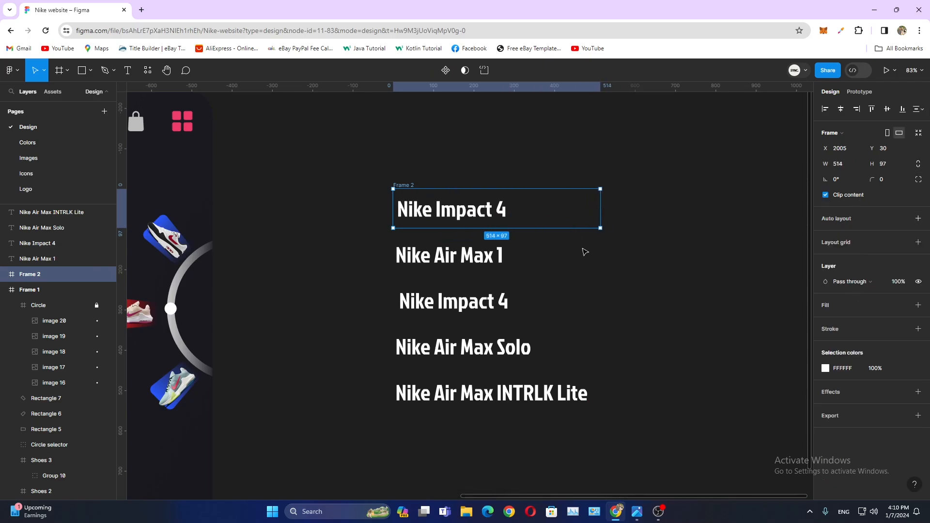
- Rename the frame Textes and move the other four shoe-name texts into it
double_click(37, 274)
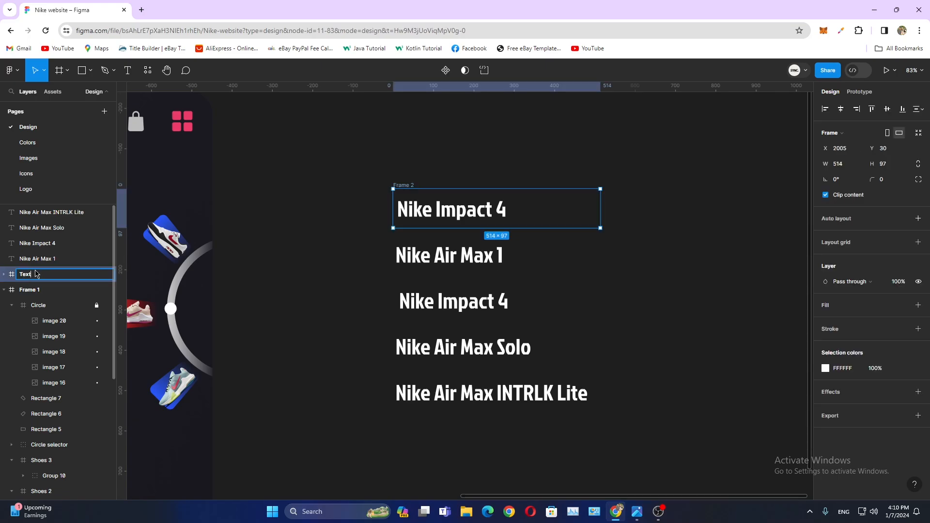
left_click_drag(36, 258, 36, 212)
left_click_drag(66, 277, 67, 276)
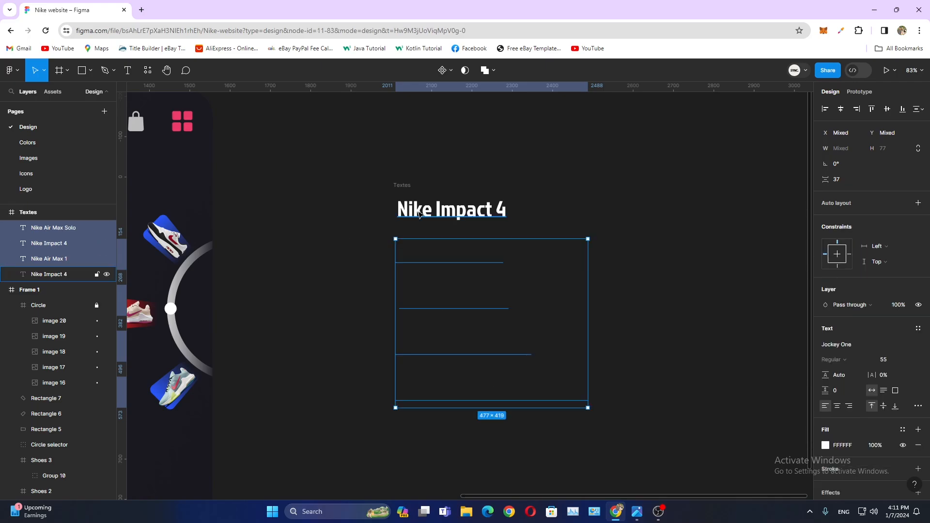
left_click(467, 213)
left_click_drag(473, 225, 473, 401)
key("ctrl+z")
- Select all five shoe-name texts in the Textes frame and group them
left_click(467, 309)
scroll(44, 248, "up", 1)
left_click(47, 227)
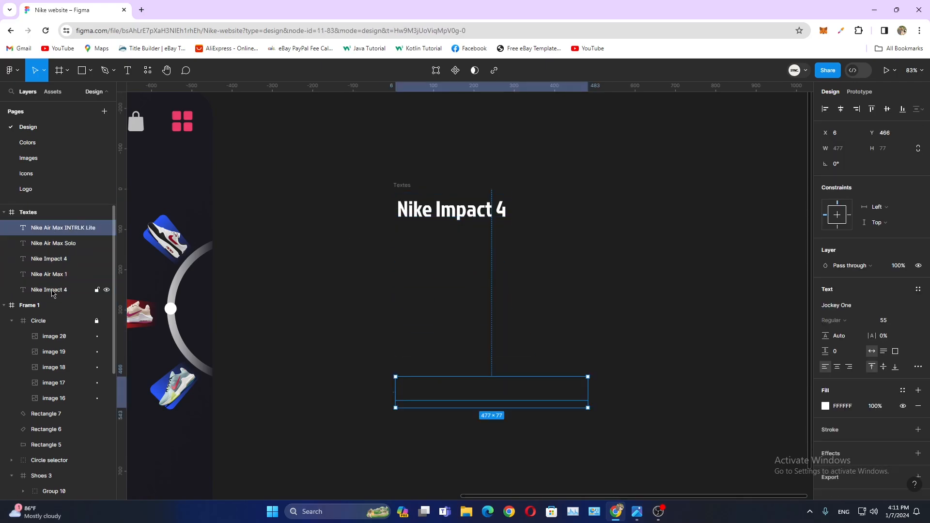
left_click(51, 290, "shift")
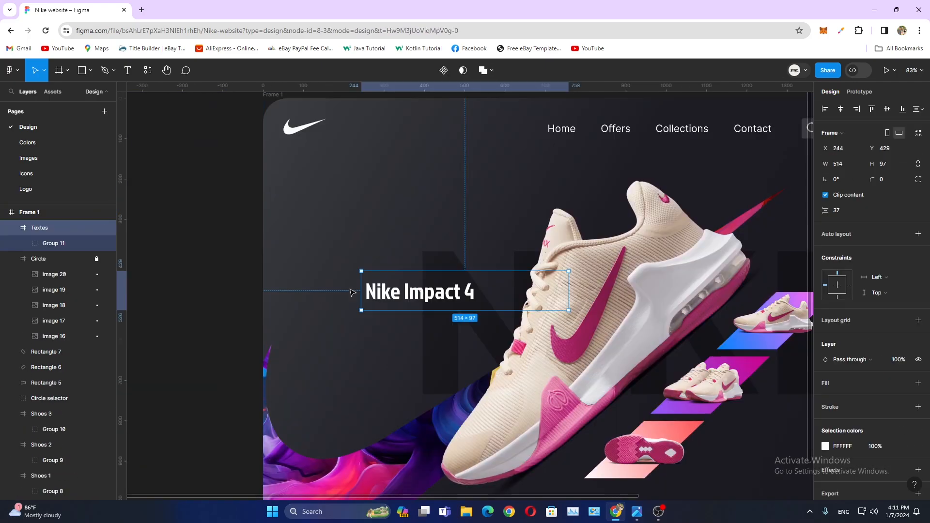
- Move the Textes frame beneath the Nike logo and colour the "4" of Nike Impact 4 with magenta sampled from the main shoe
left_click_drag(401, 296, 323, 240)
double_click(391, 236)
double_click(392, 236)
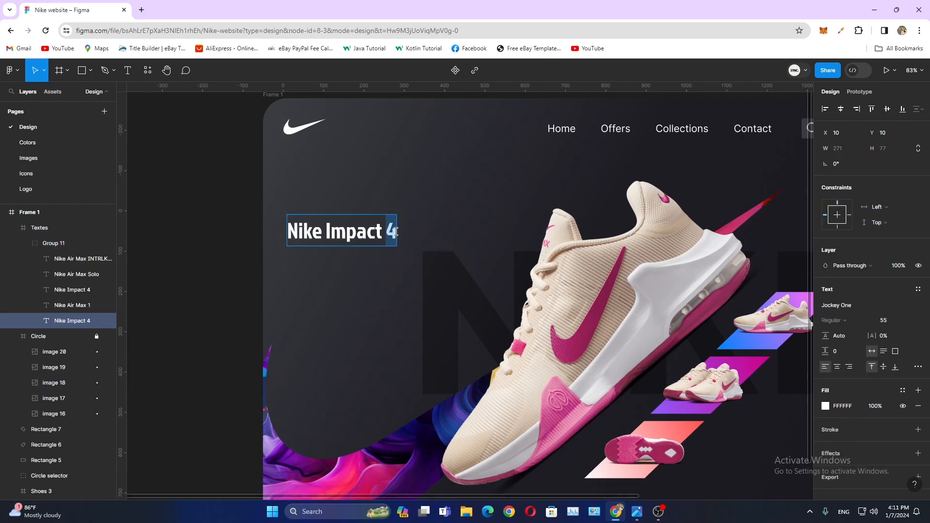
left_click(825, 405)
left_click(711, 384)
left_click(590, 387)
key("Escape")
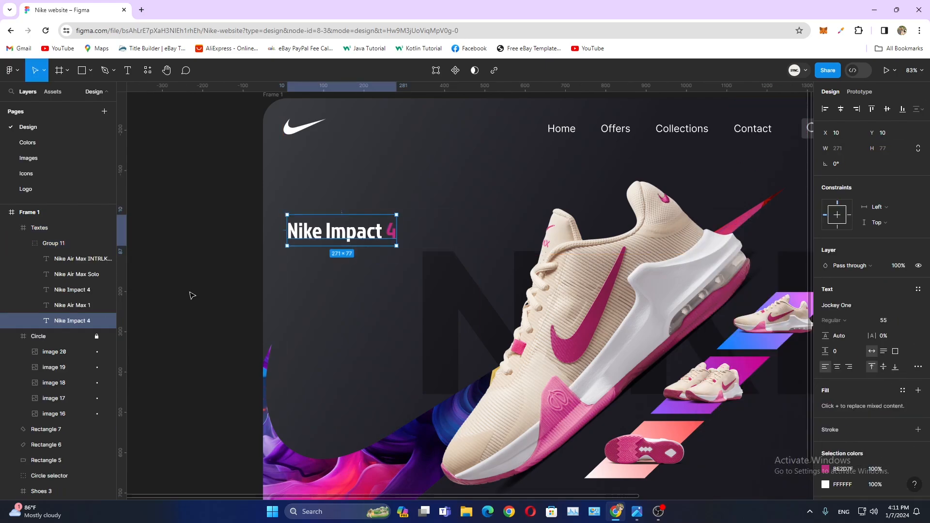
left_click(194, 295)
- Set the font size of the five price texts beside the page to 50
scroll(515, 328, "right", 10)
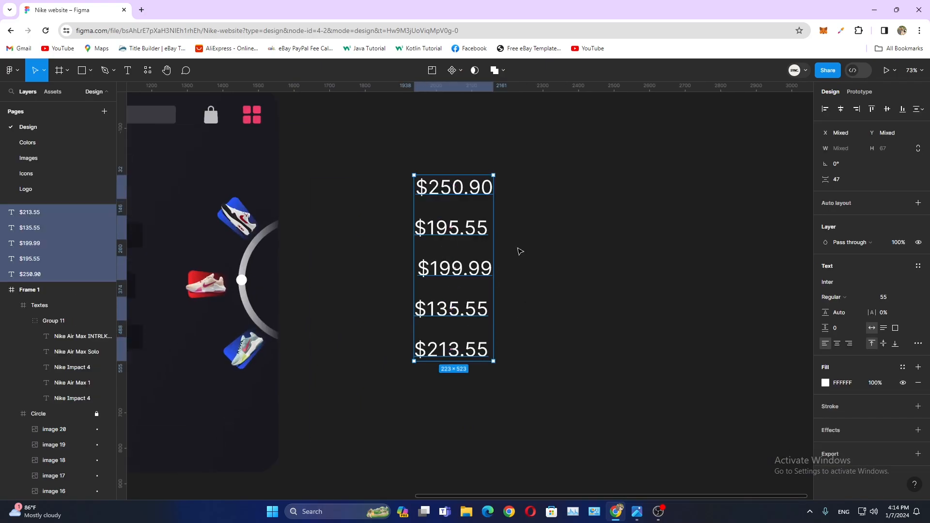
left_click(883, 299)
type("50")
key("Return")
type("50")
key("Return")
left_click(571, 193)
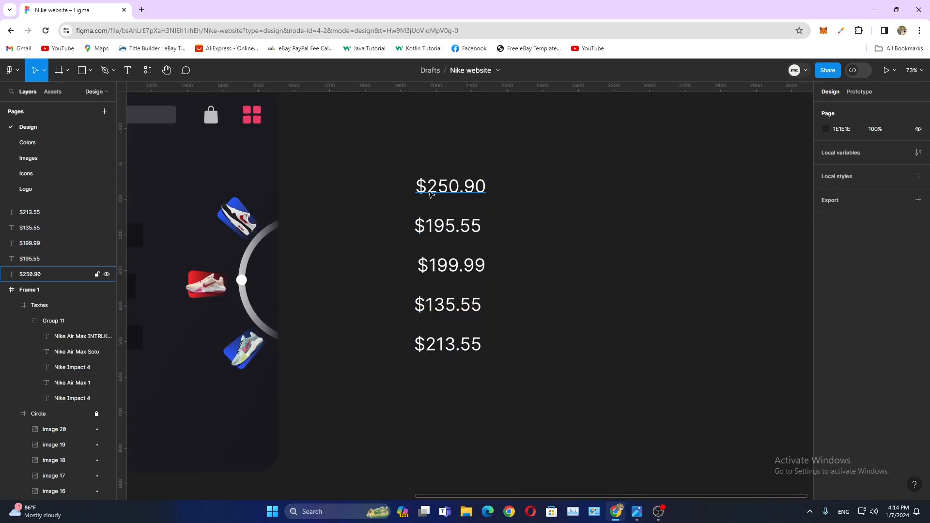
- Wrap the $250.90 text in an auto layout frame and name it Prices
left_click(465, 188)
key("shift+a")
scroll(537, 202, "up", 2)
scroll(544, 203, "left", 2)
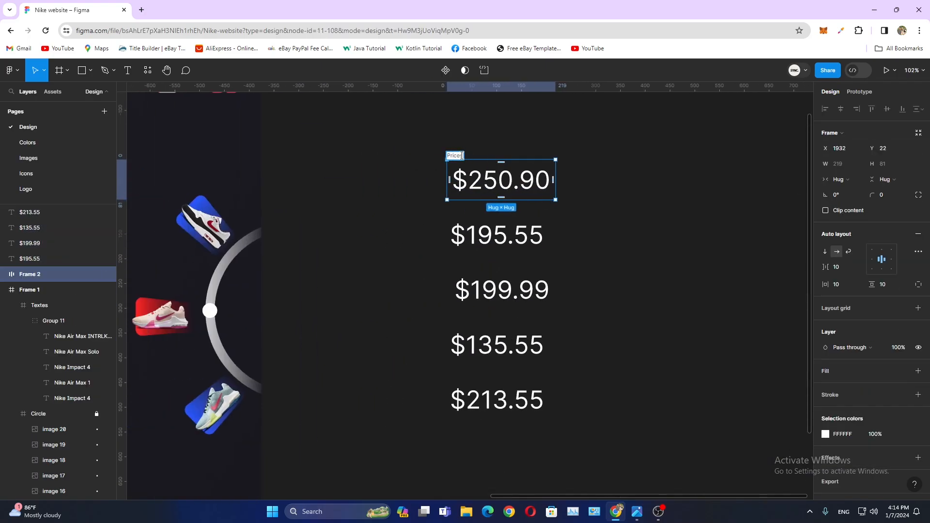
left_click(607, 166)
left_click(495, 241)
left_click(497, 291, "shift")
left_click(498, 346, "shift")
left_click(498, 400, "shift")
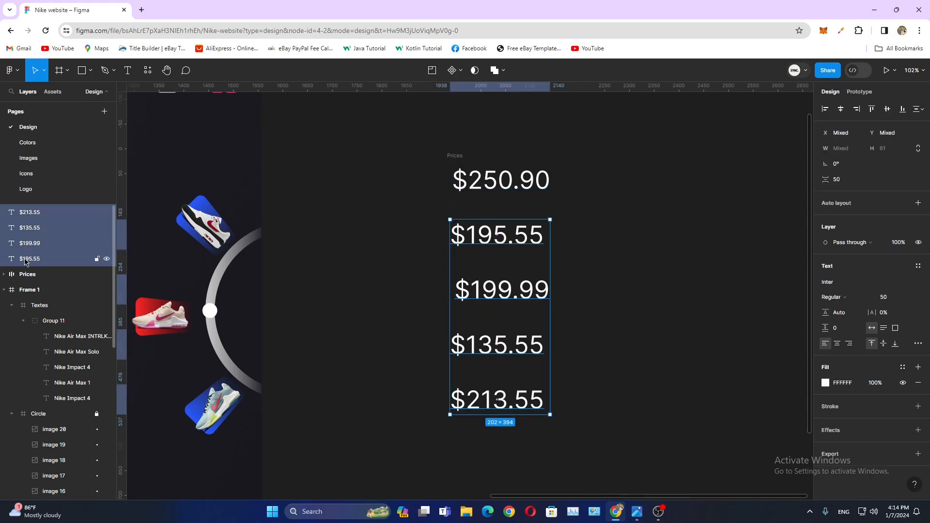
left_click_drag(55, 278, 55, 277)
key("ctrl+z")
key("ctrl+z")
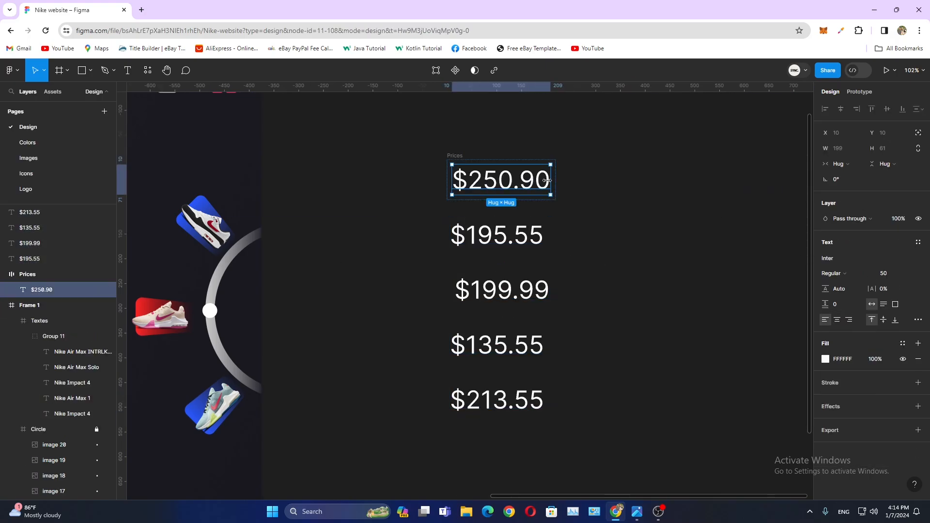
- Remove auto layout from the Prices frame and move the other four price texts into it
left_click(456, 156)
left_click(918, 234)
left_click(50, 259)
left_click(42, 213, "shift")
left_click_drag(44, 223, 70, 297)
- Select all five price texts in the Prices frame and group them
scroll(60, 260, "up", 1)
left_click(46, 230, "shift")
key("ctrl+g")
- Move the Prices frame onto the page, directly beneath the Nike Impact 4 text
left_click(456, 156)
scroll(450, 363, "down", 3)
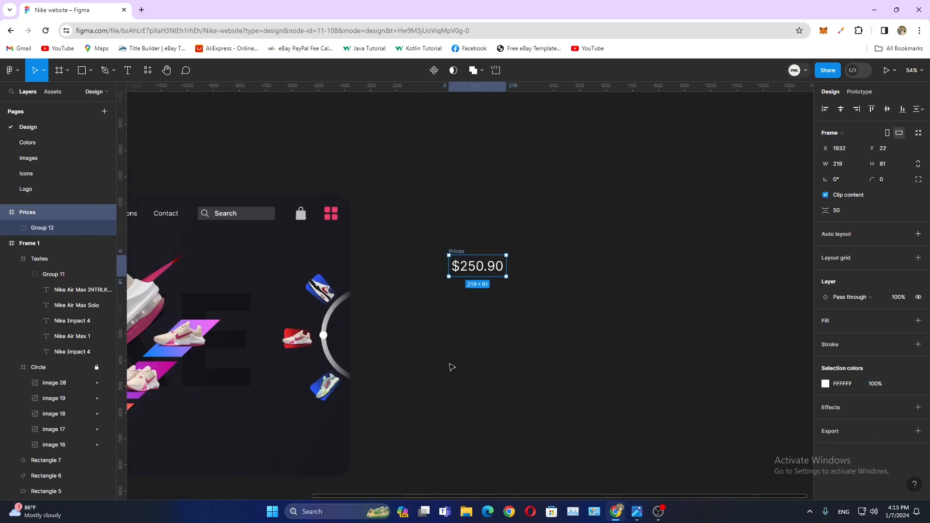
left_click_drag(452, 367, 708, 353)
left_click_drag(723, 256, 399, 292)
scroll(174, 365, "up", 2)
scroll(406, 315, "up", 3)
- Set the five price texts in the Prices frame to font size 35 and Medium weight
left_click(27, 243)
left_click(59, 258)
left_click(60, 320, "shift")
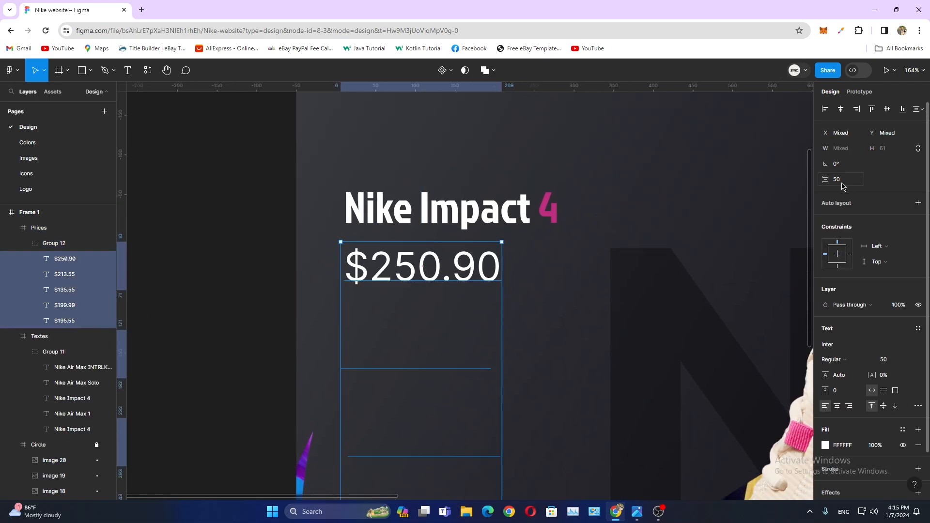
type("40")
key("Return")
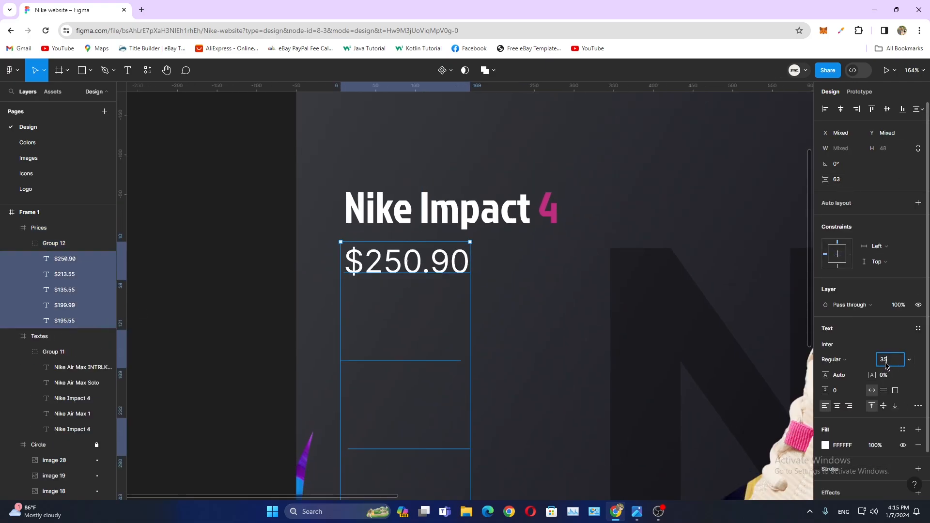
key("Return")
left_click(839, 360)
left_click(841, 307)
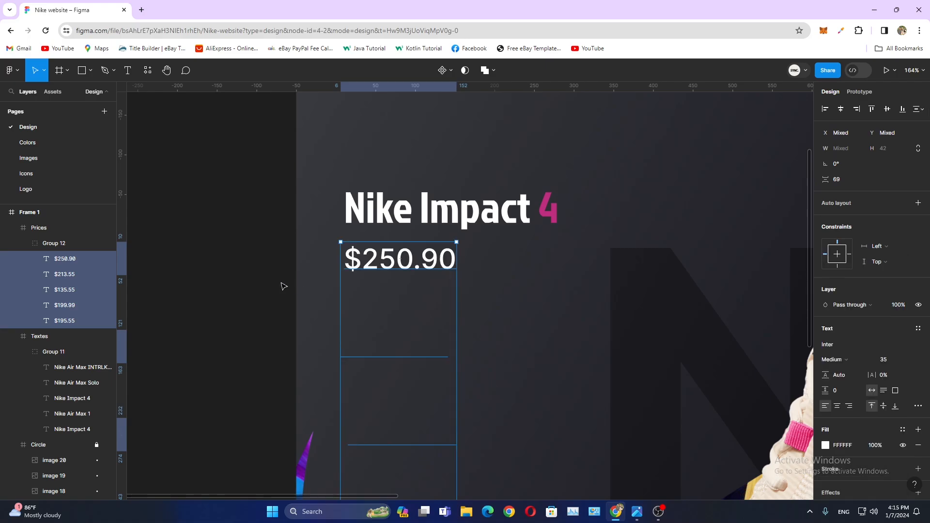
- Set the Prices frame's X position to 50
scroll(283, 286, "down", 5)
left_click(277, 304)
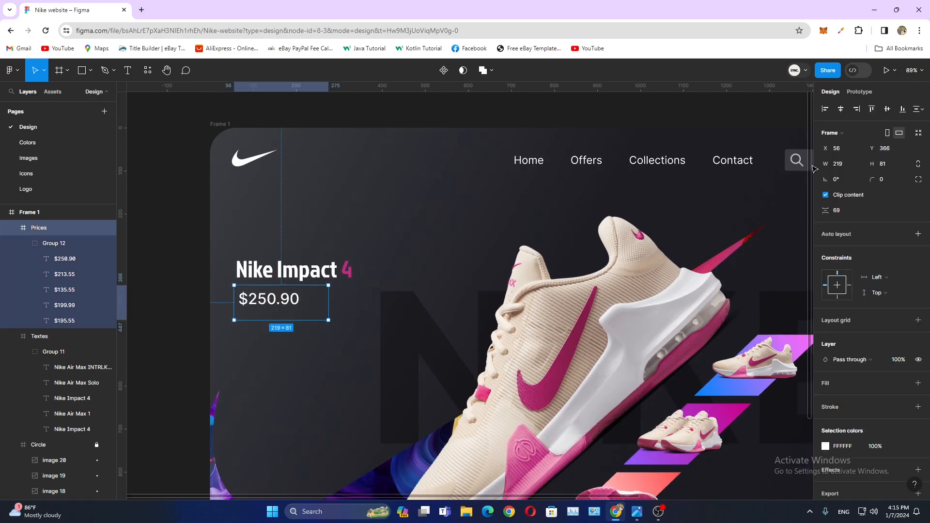
left_click(840, 149)
type("50")
key("Return")
- Add a text reading "Colors" below the price and set its font size to 20
left_click(346, 267)
type("Colors")
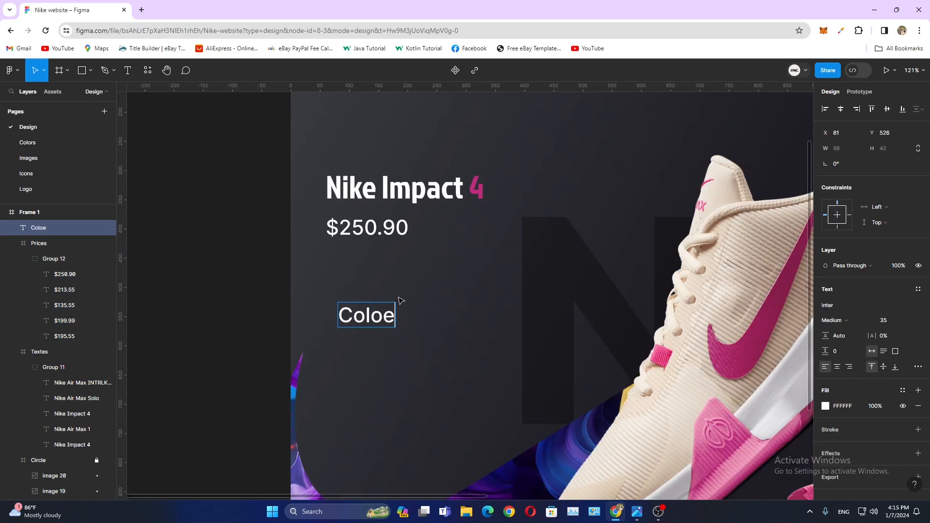
left_click(884, 320)
type("20")
key("Return")
scroll(446, 271, "down", 3)
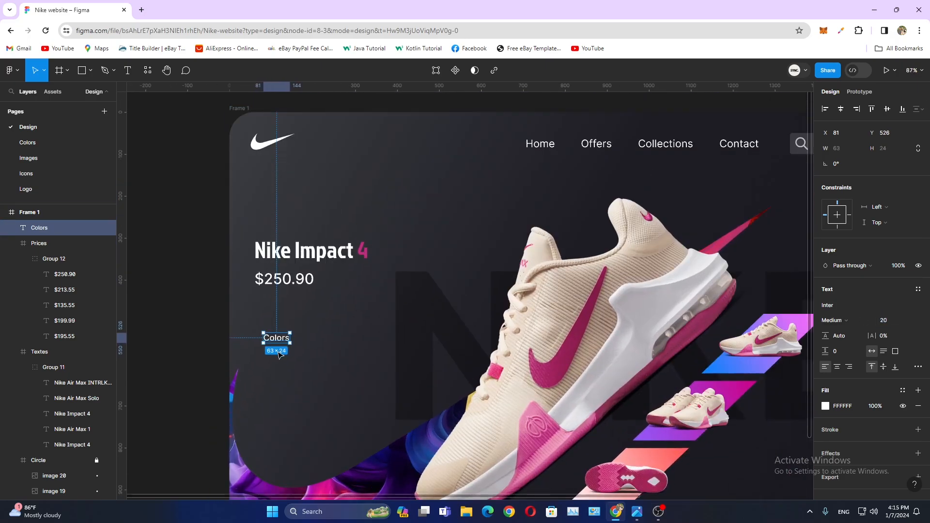
- Change the Colors text's font to Jockey One at size 25
left_click(839, 325)
left_click(842, 330)
left_click(841, 307)
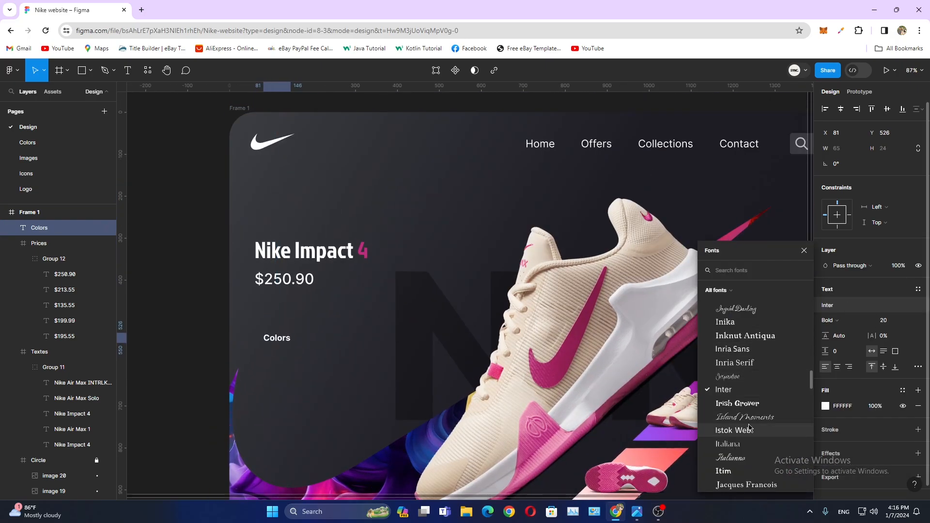
scroll(751, 417, "down", 3)
left_click(732, 447)
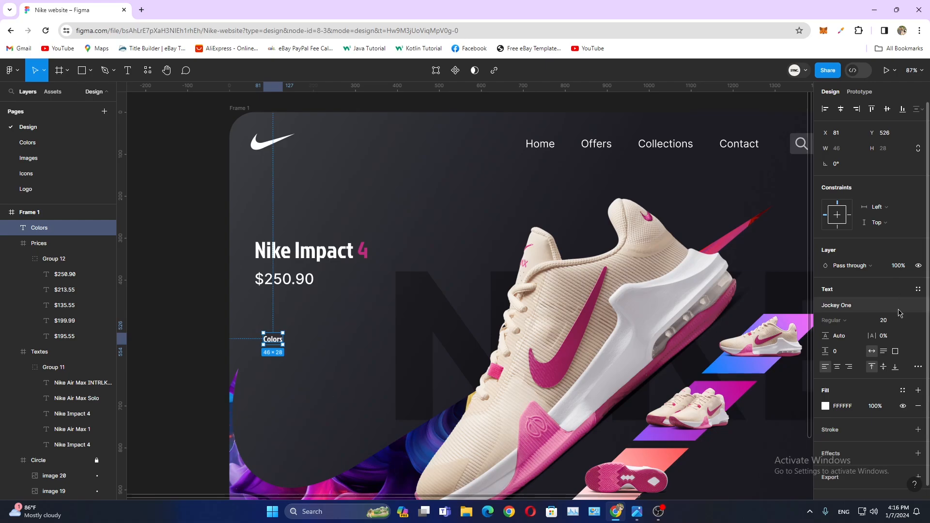
left_click(896, 325)
type("2")
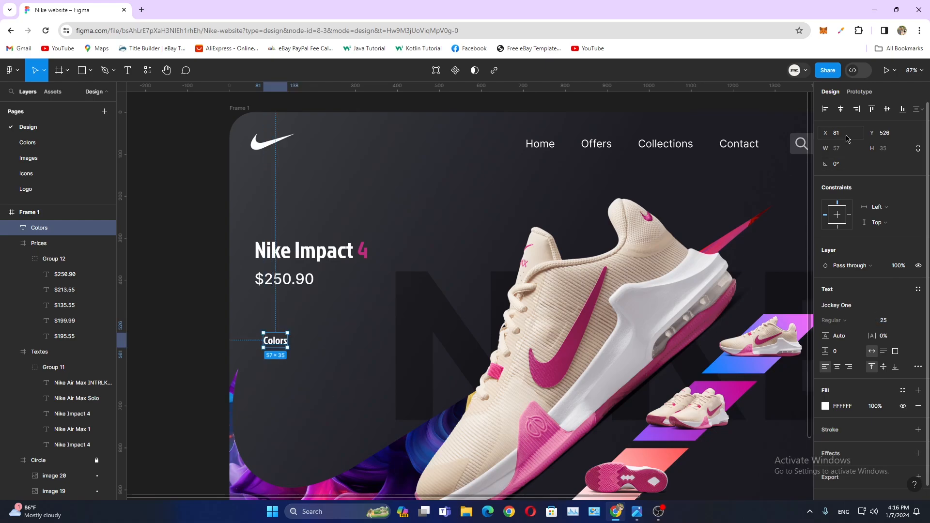
- Position the Colors text just beneath the price at X 60, Y 449, aligned with the price's left edge
left_click(847, 135)
type("50")
key("Return")
left_click_drag(874, 136, 837, 136)
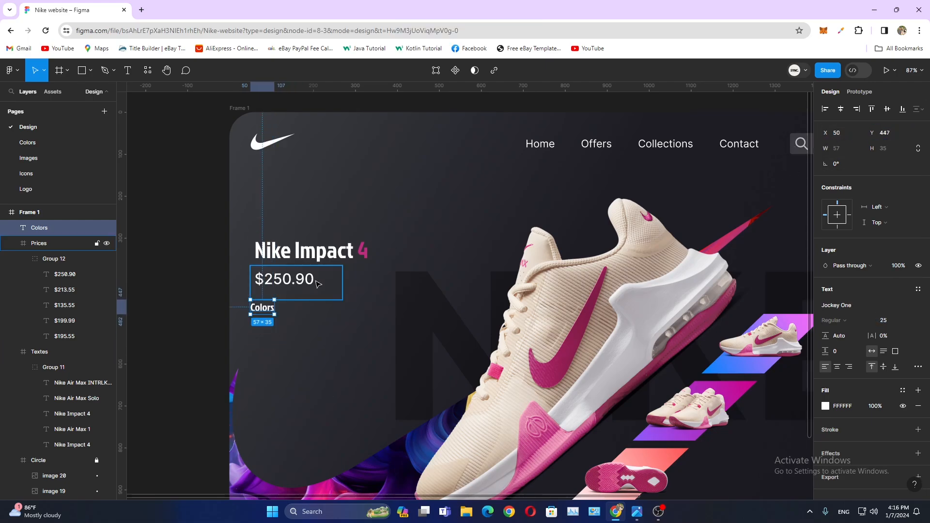
left_click(312, 283)
left_click(273, 309)
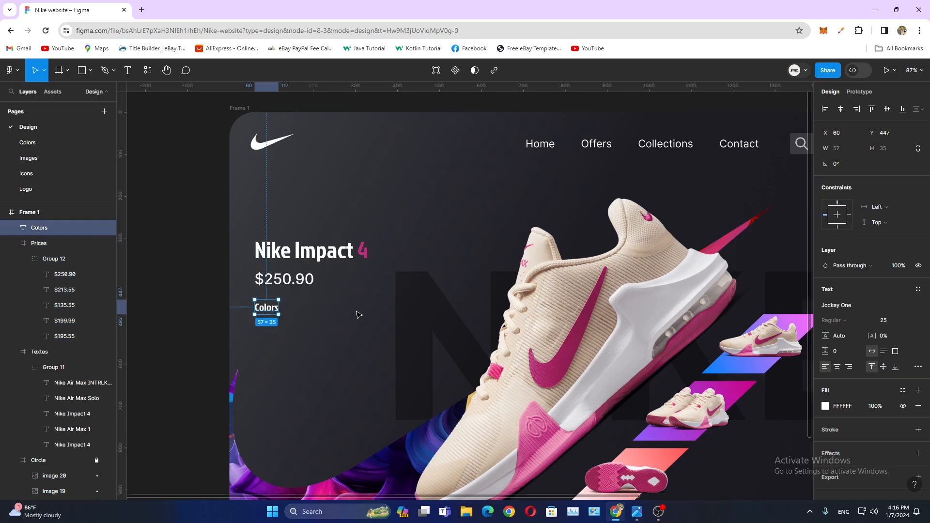
left_click(207, 310)
left_click(274, 308)
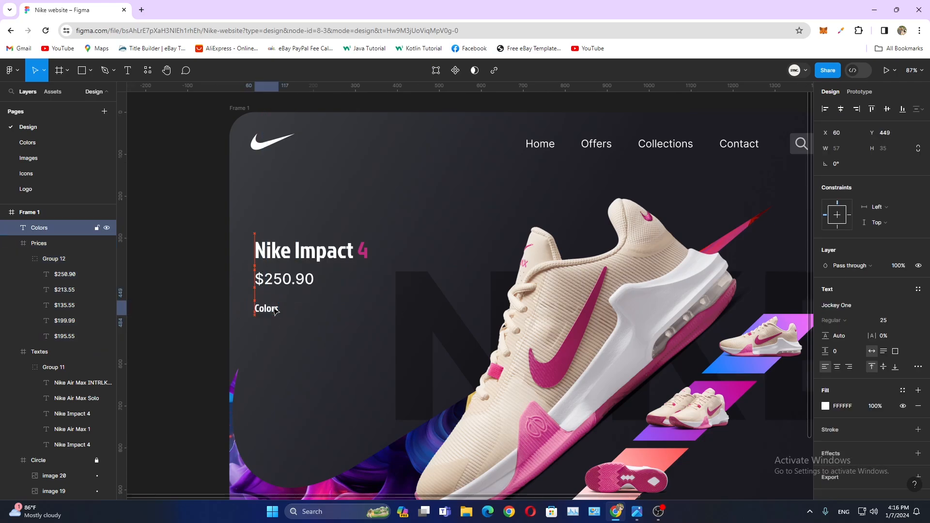
- Add a circle below the Colors text and set its size to 20 by 20
left_click(90, 70)
left_click(67, 126)
left_click(277, 357)
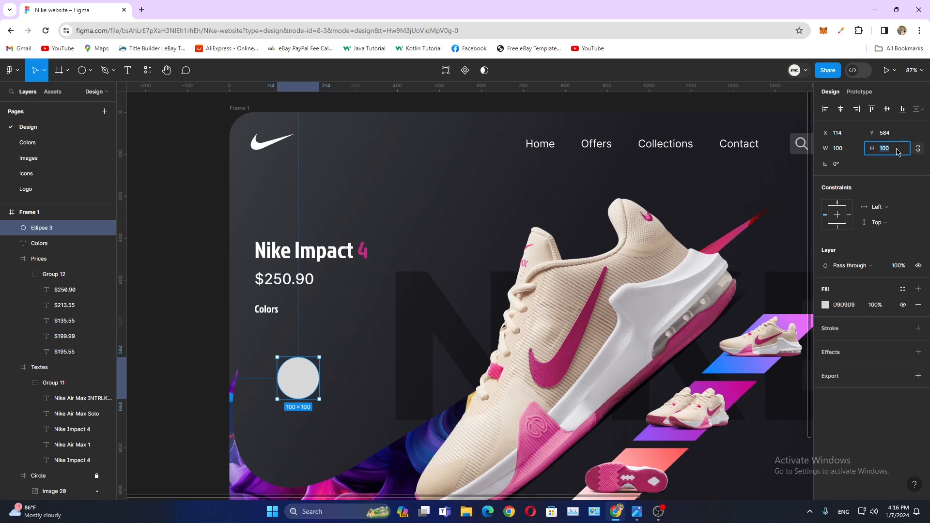
type("20")
key("Return")
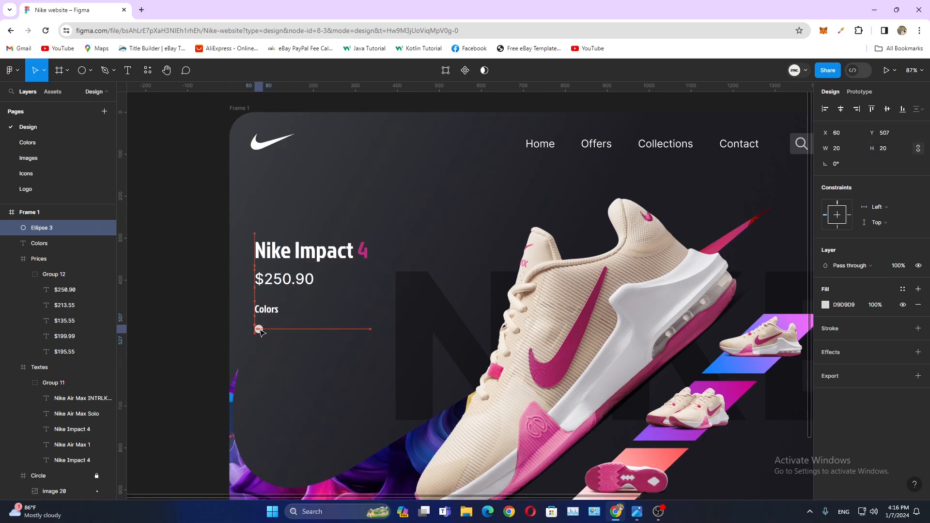
- Duplicate the small circle beneath Colors into a row of four evenly spaced circles
left_click_drag(260, 331, 265, 330)
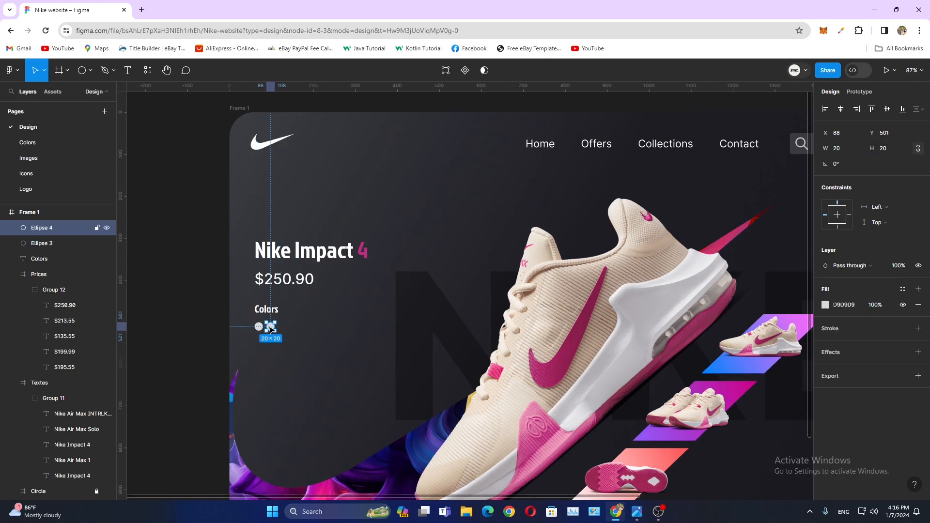
key("ctrl+d")
key("ctrl+d")
- Fill the first colour circle with beige sampled from the main shoe and the second with red
left_click(259, 327)
left_click(825, 305)
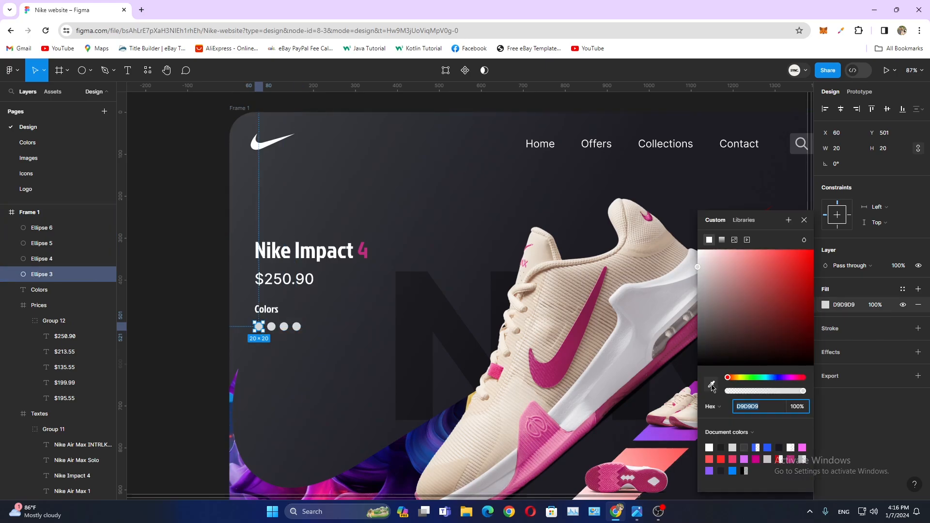
left_click(711, 385)
left_click(537, 319)
left_click(272, 326)
left_click(825, 305)
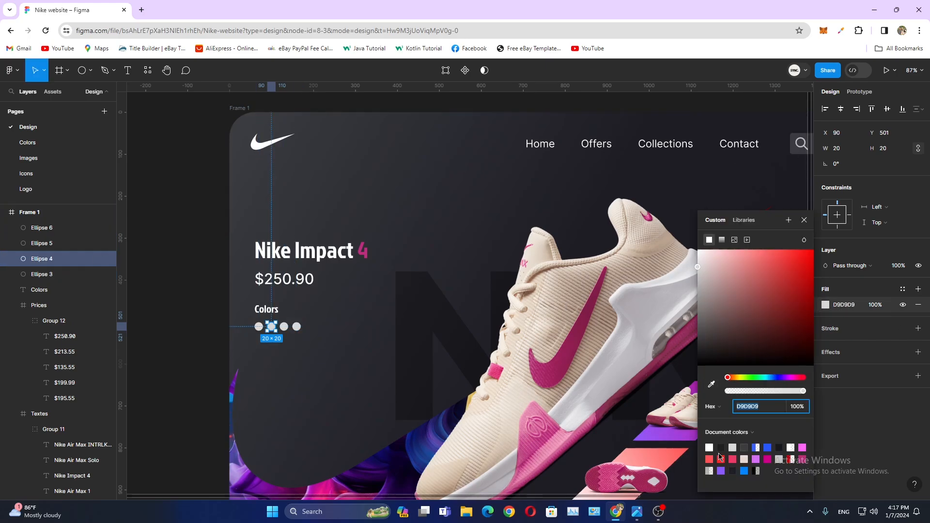
- Fill the third colour circle with green 34F503 and the fourth with black
left_click(285, 327)
left_click(825, 306)
left_click(749, 377)
left_click(812, 254)
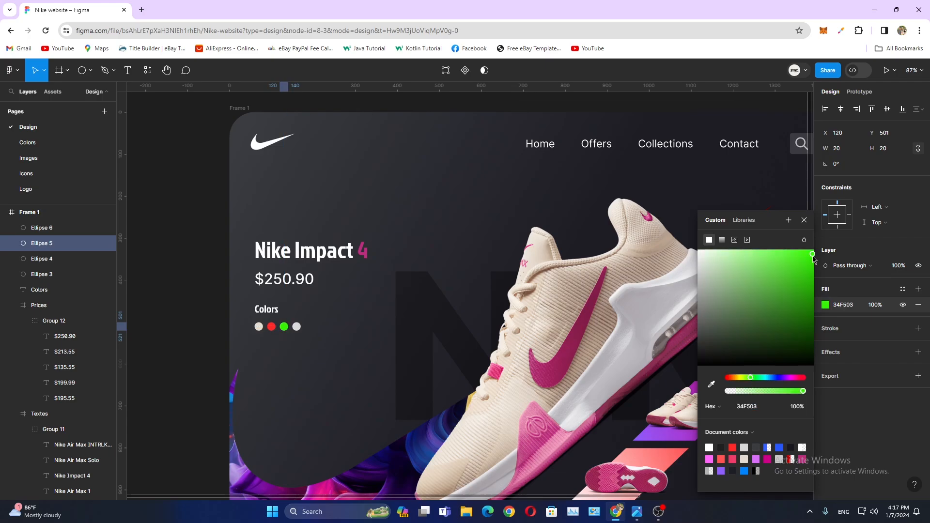
left_click(297, 326)
left_click(825, 304)
left_click(698, 250)
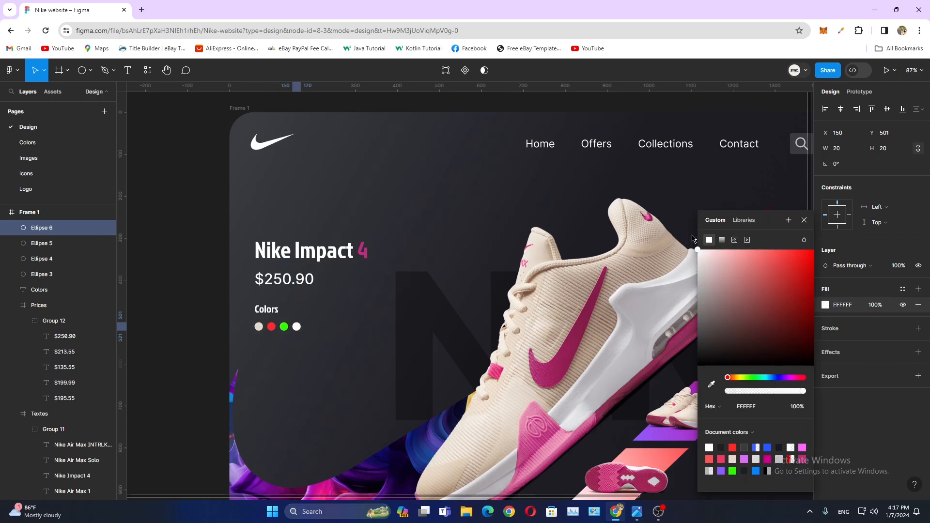
left_click(173, 361)
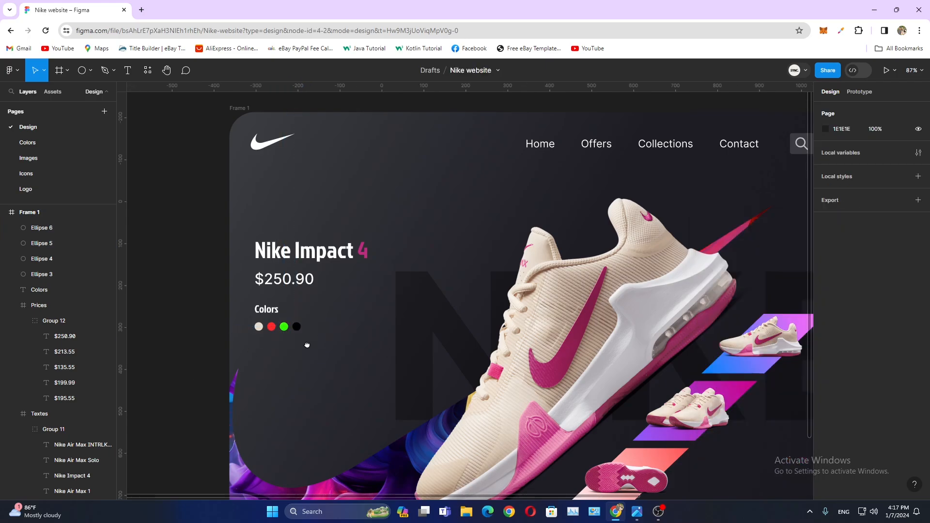
- Duplicate the Colors text beneath the colour circles at Y 540 and change it to "Size"
left_click_drag(307, 344, 323, 335)
left_click_drag(283, 300, 283, 337)
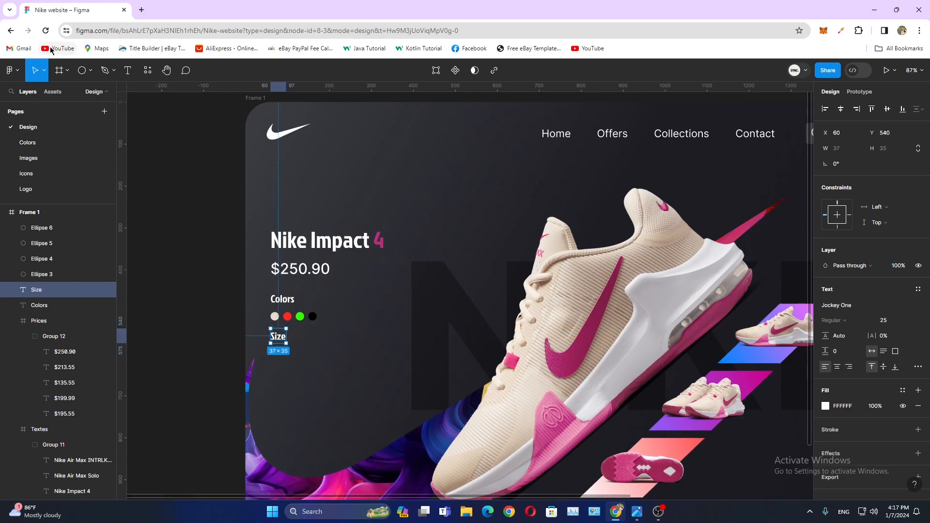
- Create a 50 by 50 circle beneath the Size text and duplicate it into a row of four
key("o")
left_click_drag(272, 349, 311, 361)
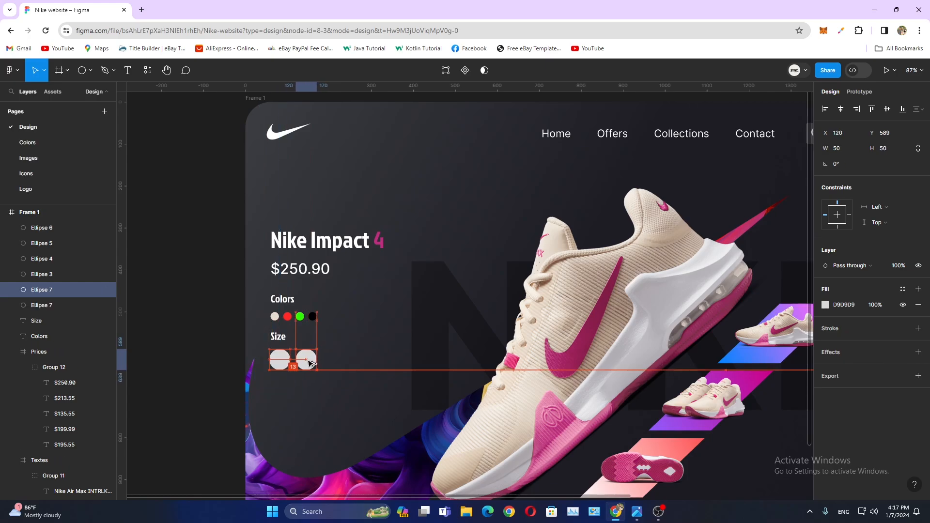
key("ctrl+d")
key("ctrl+d")
- Give the last three size circles a black inside stroke of weight 2 and a dark grey 2C2C2C fill
left_click(331, 359, "shift")
left_click(307, 360, "shift")
left_click(916, 345)
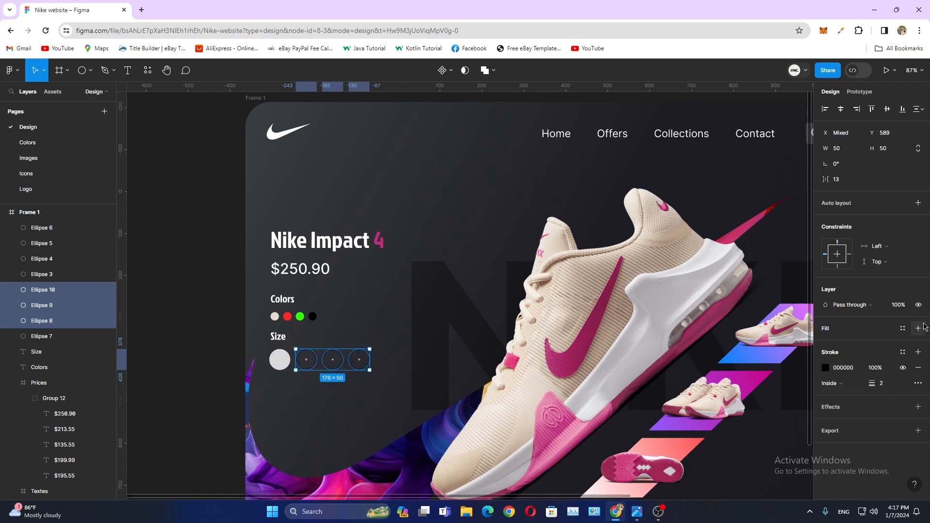
left_click(918, 327)
left_click(826, 343)
left_click_drag(717, 334, 685, 352)
left_click(875, 345)
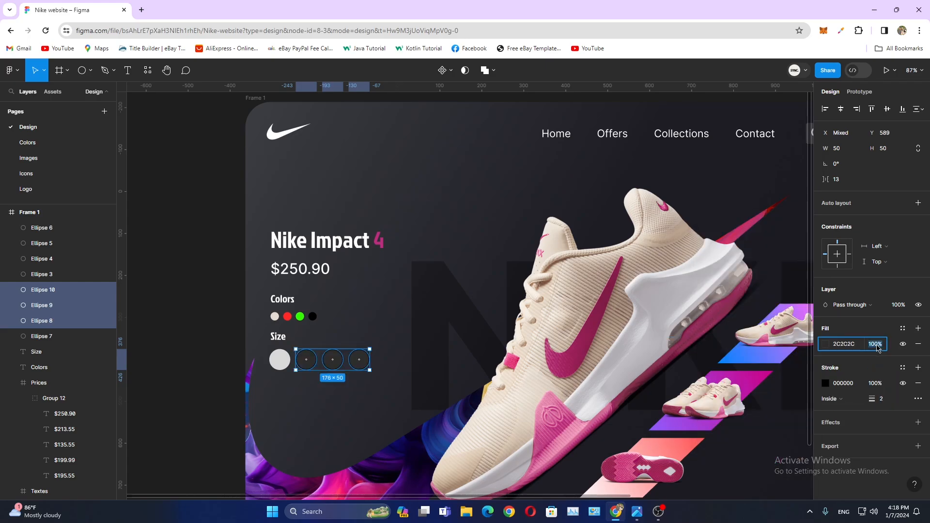
left_click(177, 280)
- Add a white FFFFFF inside stroke to the first size circle and thicken it
left_click(278, 359)
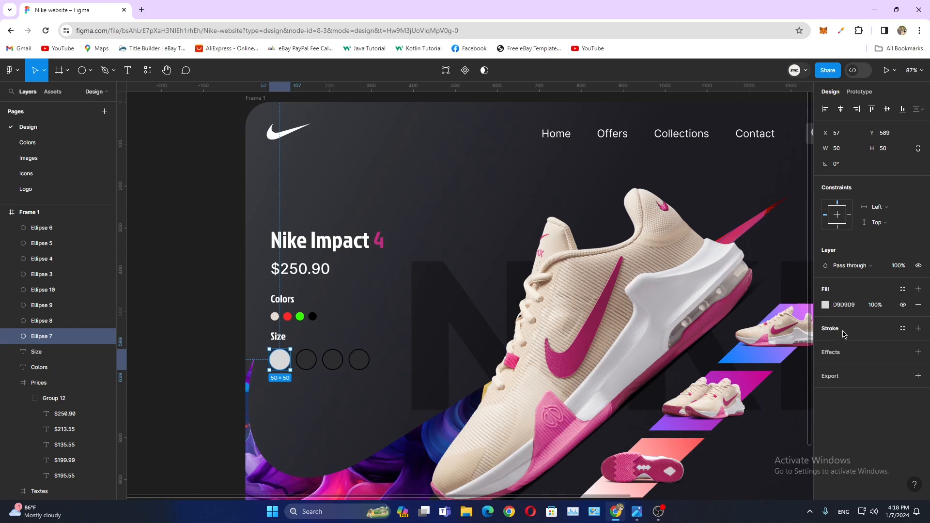
left_click(825, 344)
left_click_drag(727, 271, 676, 219)
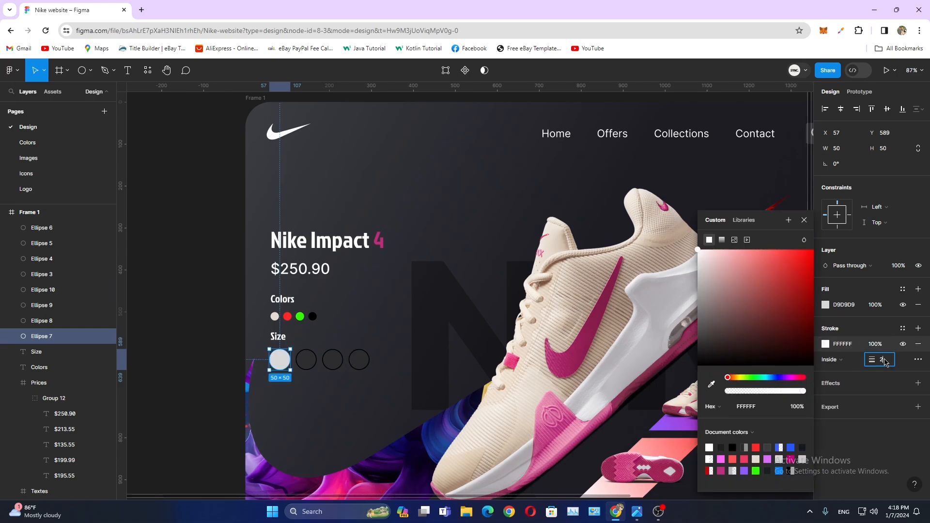
left_click(223, 380)
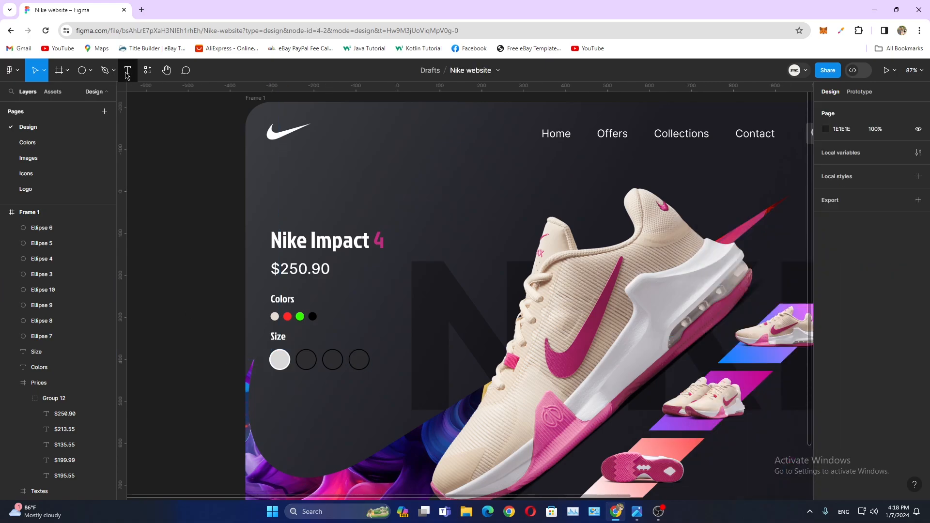
- Add a text "6", colour it black 000000 and centre it in the first size circle
left_click(311, 407)
left_click(825, 406)
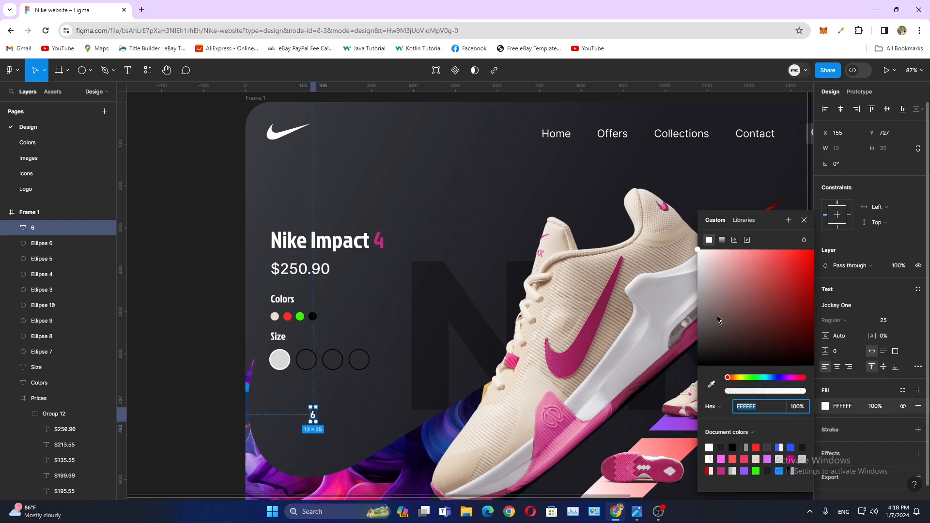
left_click(698, 365)
left_click_drag(312, 415, 267, 327)
scroll(277, 375, "up", 5)
scroll(345, 372, "up", 2)
scroll(267, 328, "up", 3)
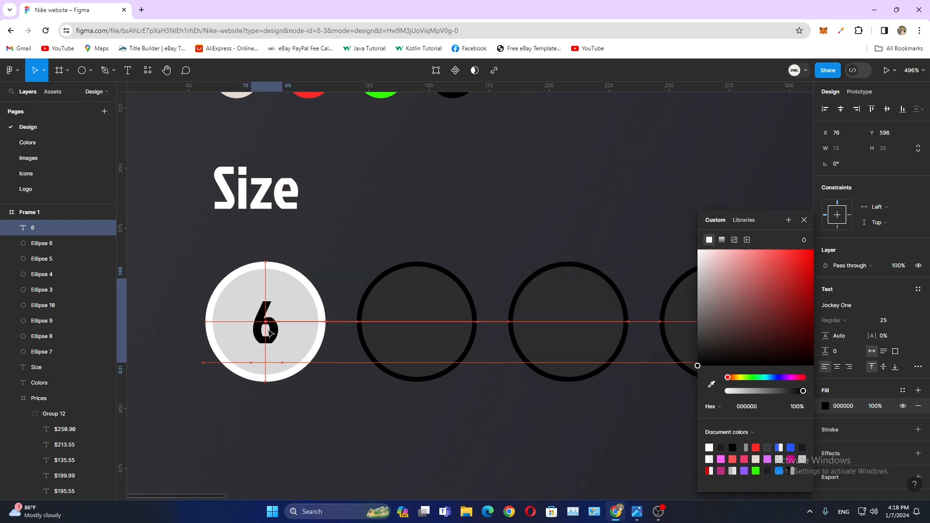
- Duplicate the 6 into the other three size circles and change the copies to 7, 8 and 9
scroll(205, 339, "down", 3)
left_click_drag(203, 334, 486, 340)
double_click(296, 335)
type("7")
key("Escape")
double_click(386, 338)
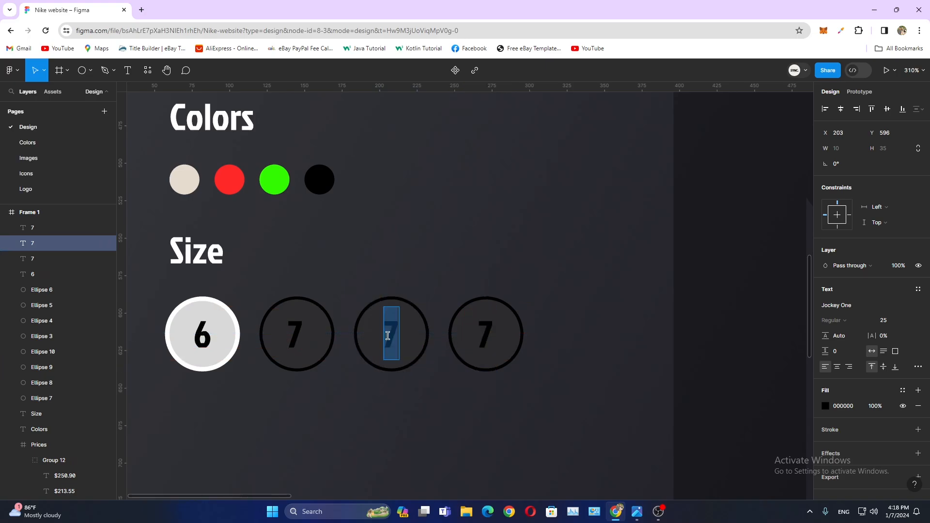
double_click(481, 340)
left_click(514, 343)
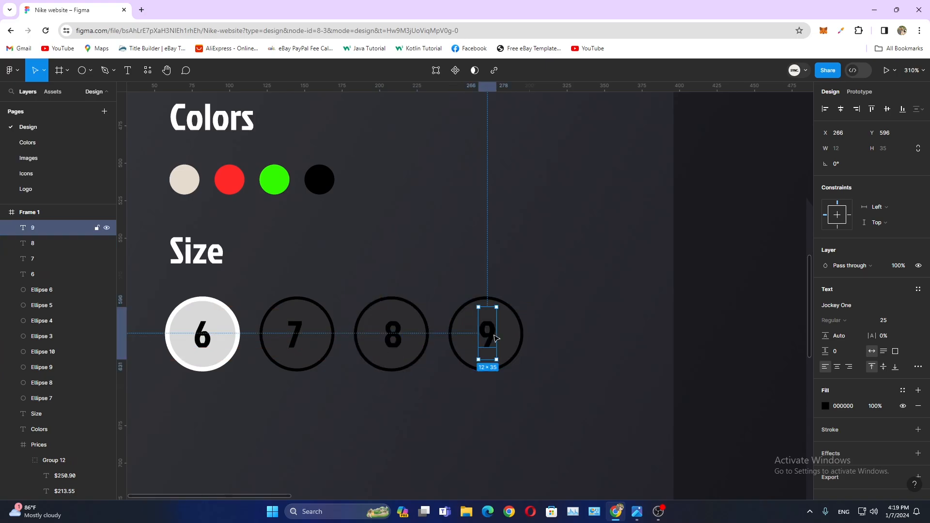
- Centre the numbers 9, 8 and 7 horizontally and vertically in their own size circles
left_click(495, 338, "shift")
left_click(491, 339, "shift")
left_click(506, 343, "shift")
left_click(841, 110)
left_click(887, 110)
left_click(393, 335)
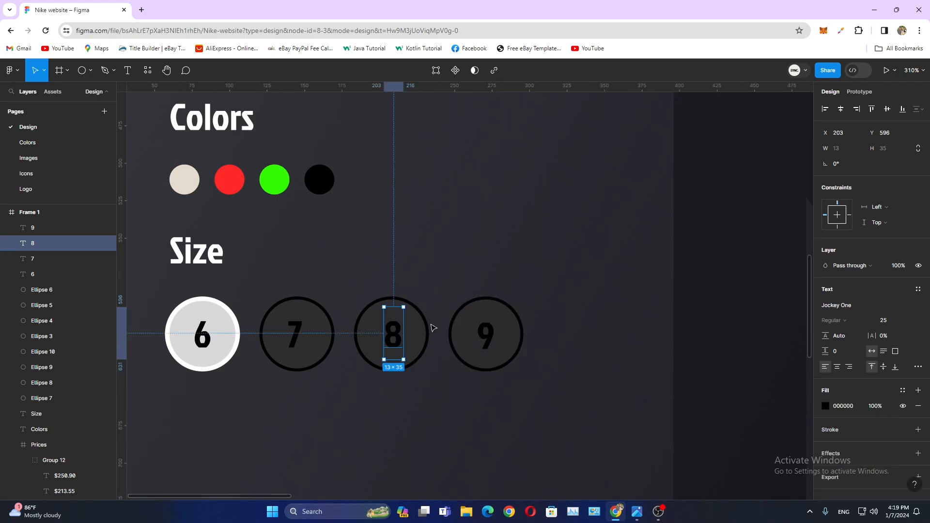
left_click(419, 329, "shift")
left_click(841, 110)
left_click(887, 110)
left_click(295, 339)
left_click(317, 338, "shift")
left_click(841, 111)
left_click(886, 110)
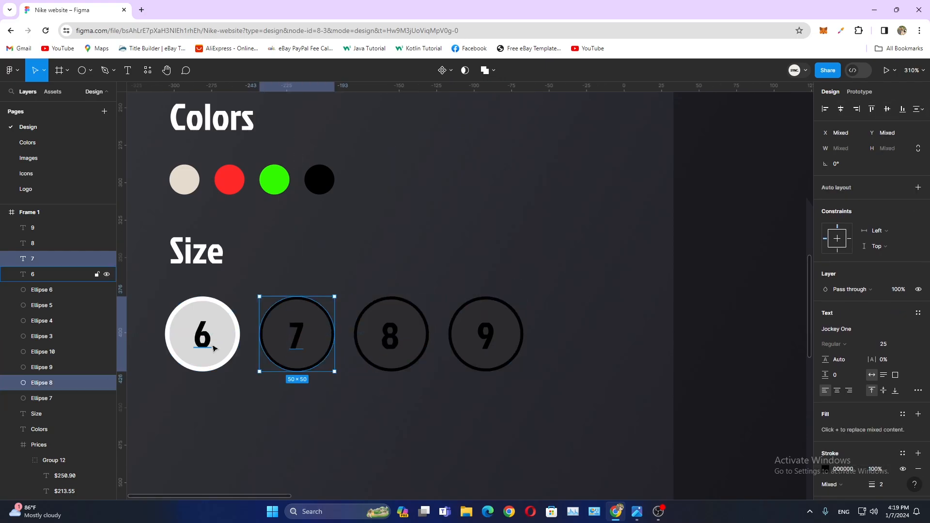
- Group the four size circles with their numbers, and group the four colour dots
scroll(534, 324, "down", 3)
left_click_drag(387, 366, 526, 326)
left_click_drag(323, 382, 530, 331)
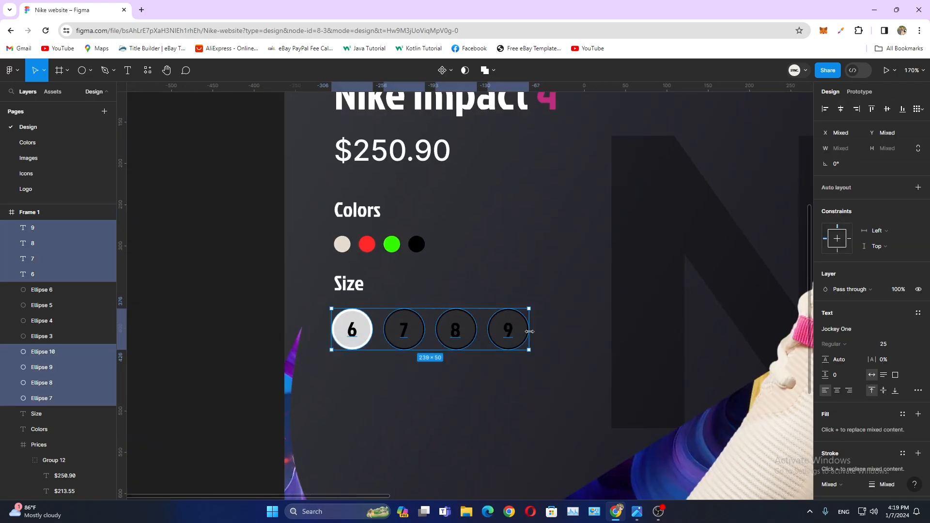
key("ctrl+g")
left_click_drag(438, 229, 340, 261)
key("ctrl+g")
- Group the Size heading with its circles and the Colors heading with its dots
left_click_drag(335, 392, 559, 284)
key("ctrl+g")
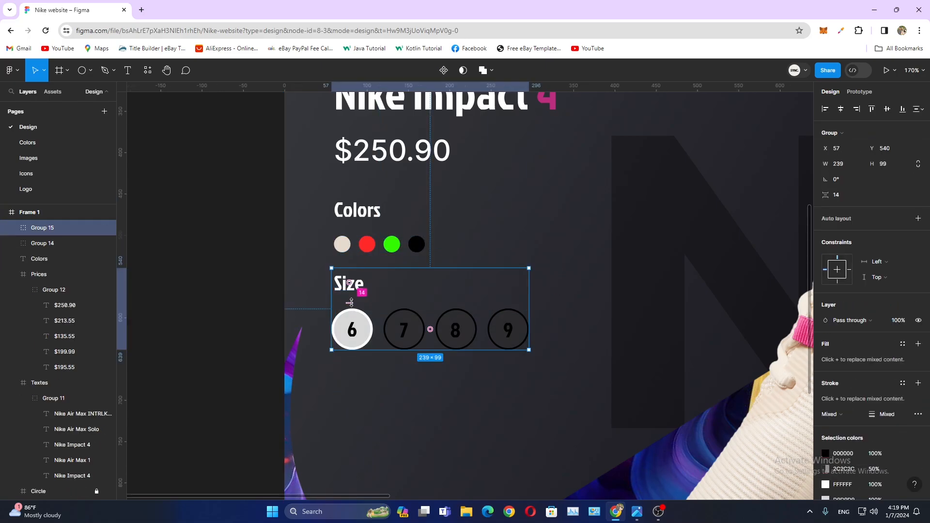
left_click(362, 244)
left_click(357, 215, "shift")
key("ctrl+g")
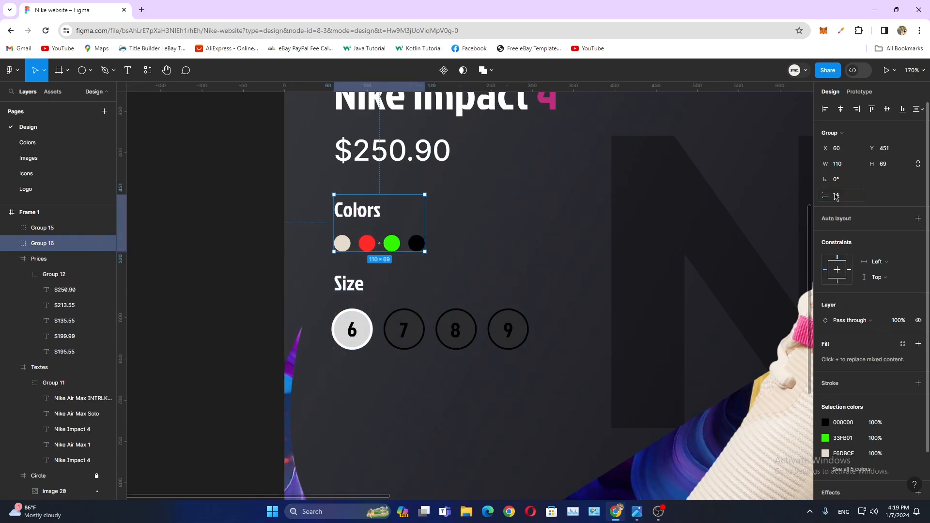
- Move the Nike Impact 4 text frame slightly up, away from the price
left_click(204, 291)
left_click_drag(239, 284, 239, 347)
scroll(213, 354, "down", 8)
scroll(224, 345, "up", 1)
left_click(227, 269)
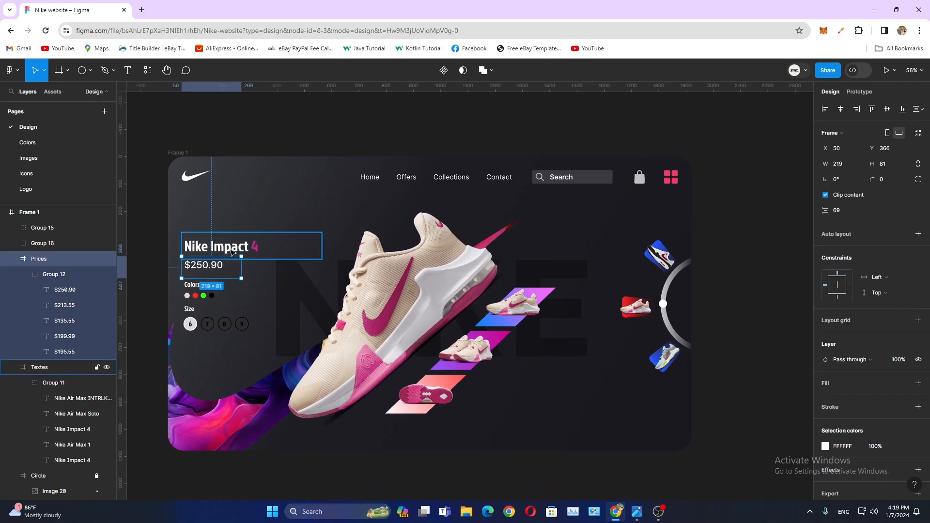
left_click(233, 251)
left_click_drag(241, 247, 241, 244)
left_click(695, 230)
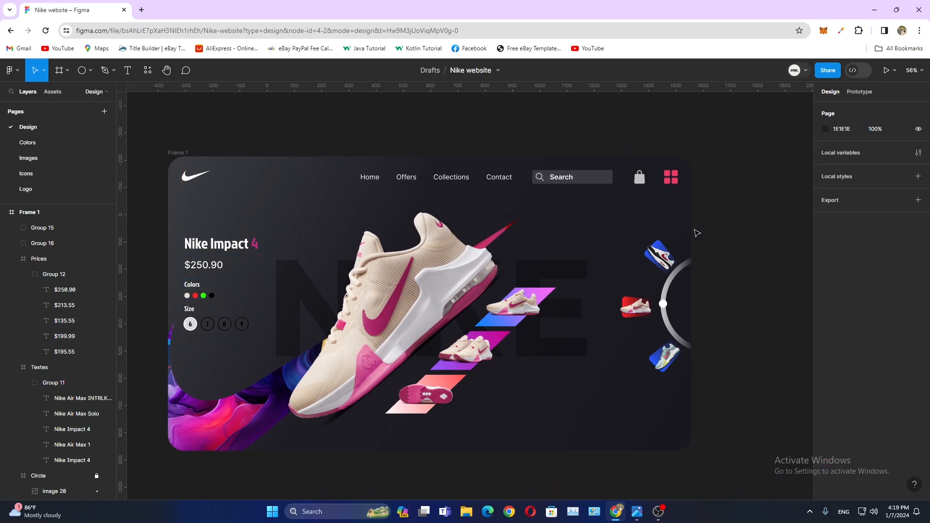
- Draw a 239 × 58 rectangle below the size circles, matching their row's width, with corner radius 11
left_click_drag(413, 135, 458, 104)
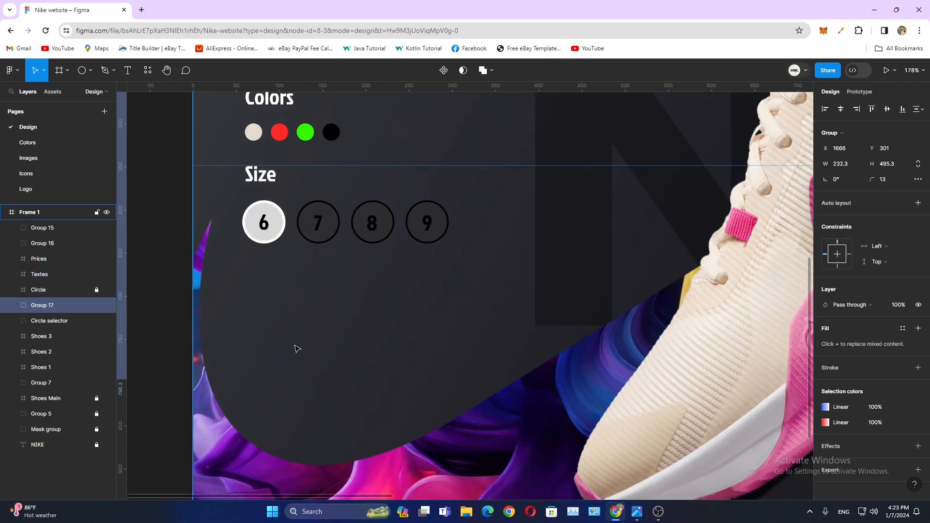
left_click(90, 71)
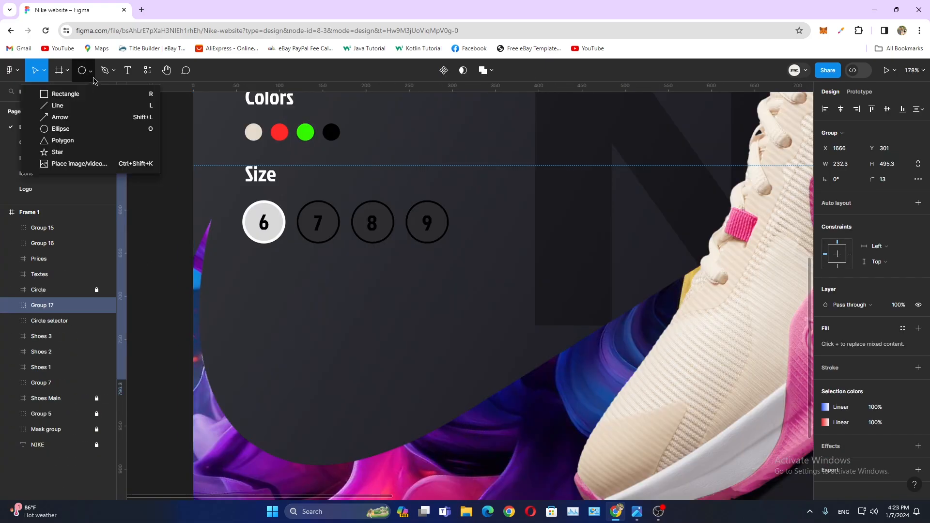
left_click(65, 94)
left_click(300, 276)
left_click_drag(347, 341, 286, 340)
left_click_drag(332, 320, 449, 315)
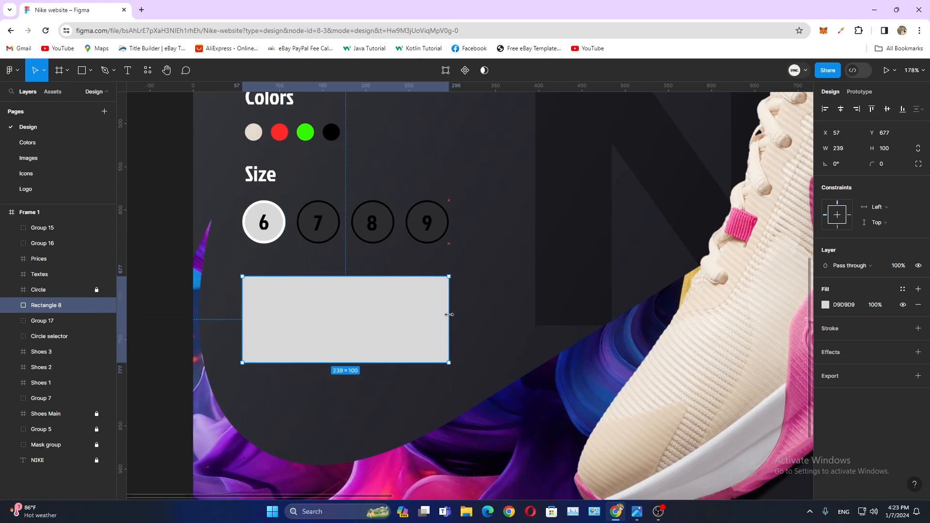
left_click_drag(418, 365, 418, 327)
left_click_drag(873, 164, 877, 165)
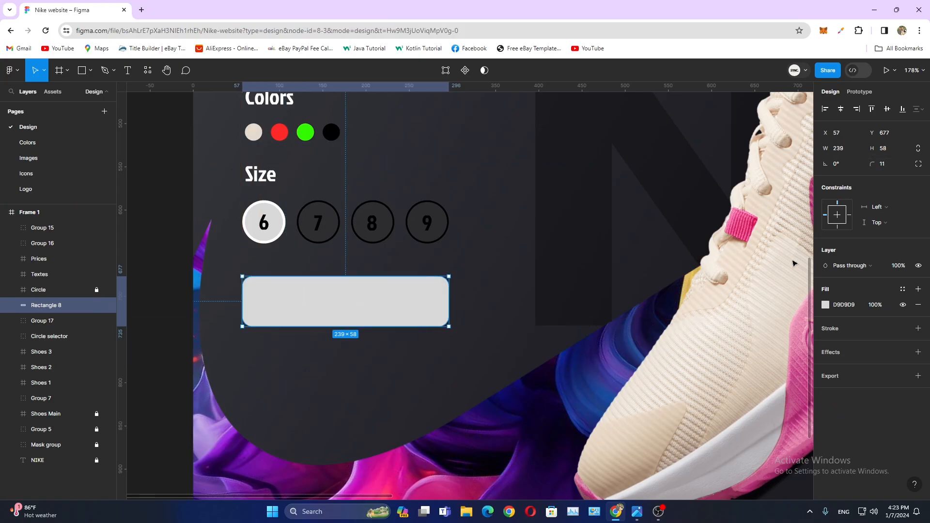
- Fill the rectangle with the pink ED3B6B copied from the third circle on the Colors page
left_click(825, 305)
left_click(778, 250)
left_click_drag(778, 252, 779, 254)
left_click(27, 142)
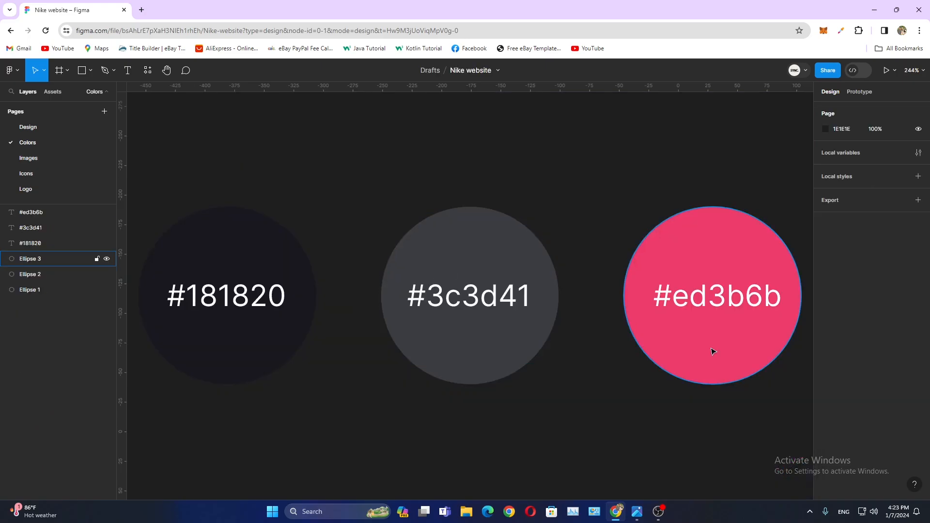
left_click(712, 350)
left_click(838, 245)
key("ctrl+c")
left_click(28, 127)
left_click(843, 304)
key("ctrl+v")
key("Return")
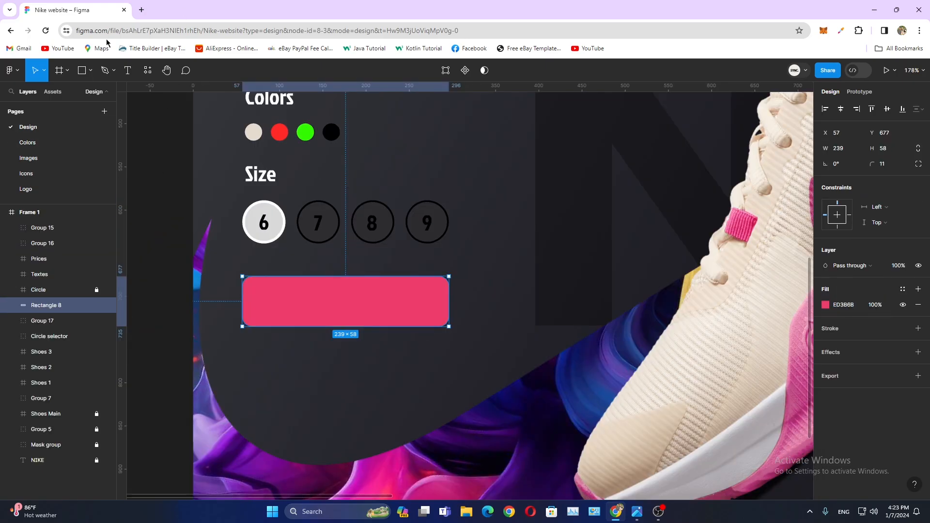
- Add a white text "BUY" at font size 40 and centre it on the pink rectangle
left_click(322, 300)
type("BUY")
key("Escape")
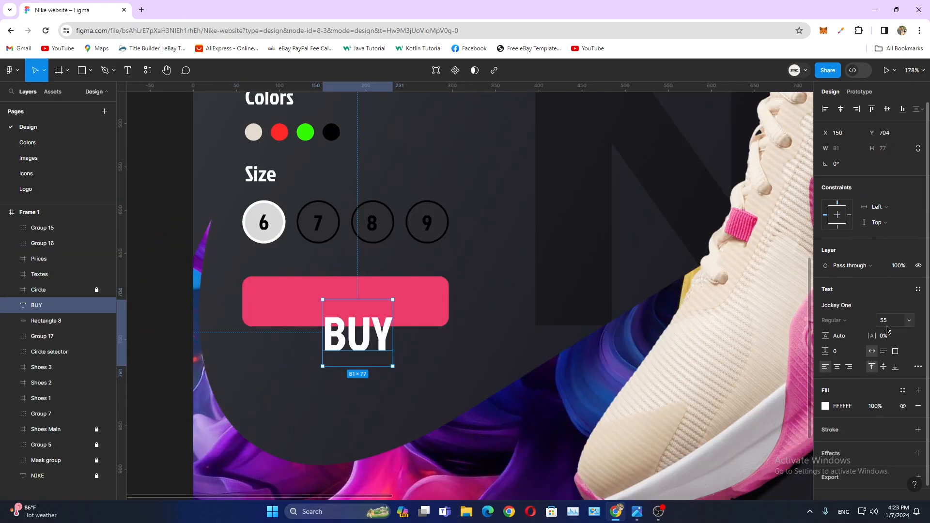
type("40")
key("Return")
left_click_drag(343, 326, 336, 303)
left_click(395, 304, "shift")
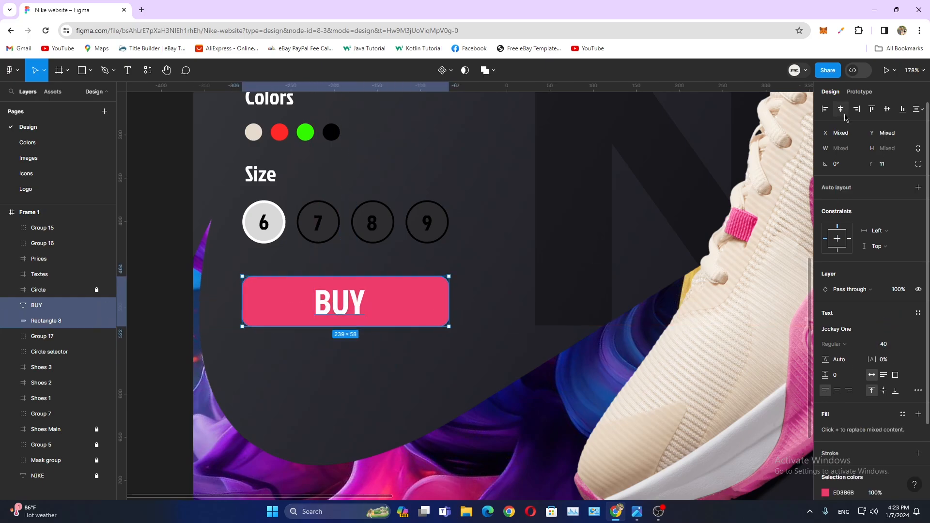
left_click(841, 110)
left_click(292, 351)
- Set the BUY text's font size to 30 and centre it on the rectangle again
left_click(342, 305)
left_click(899, 323)
type("3")
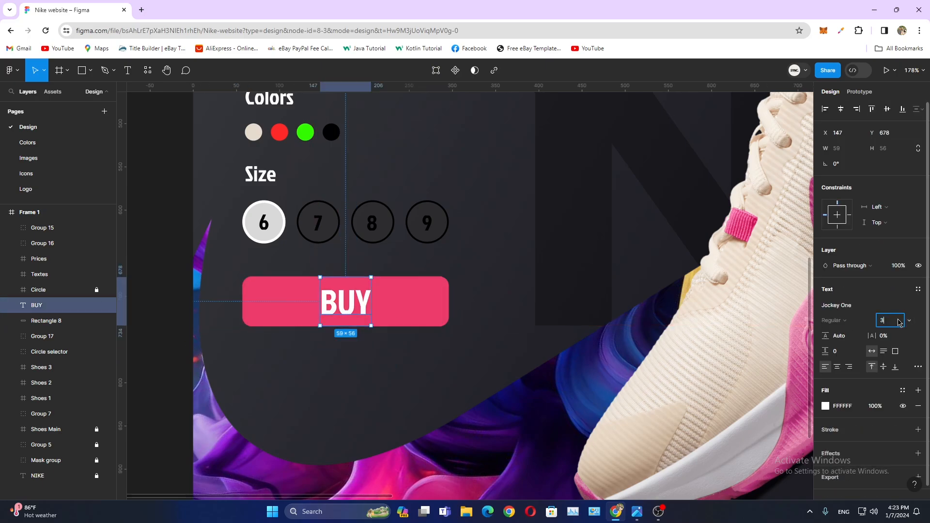
type("0")
key("Return")
left_click(404, 303, "shift")
left_click(839, 114)
left_click(166, 314)
- Group the BUY text with its pink rectangle and rename the group as Button
scroll(167, 314, "down", 7)
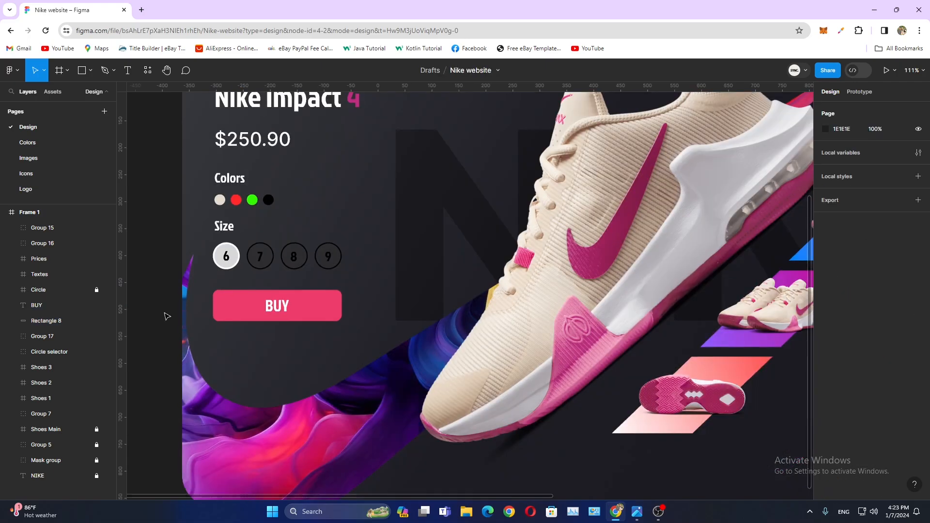
left_click(245, 308)
left_click(272, 309, "shift")
key("ctrl+g")
left_click(37, 308)
type("Butto")
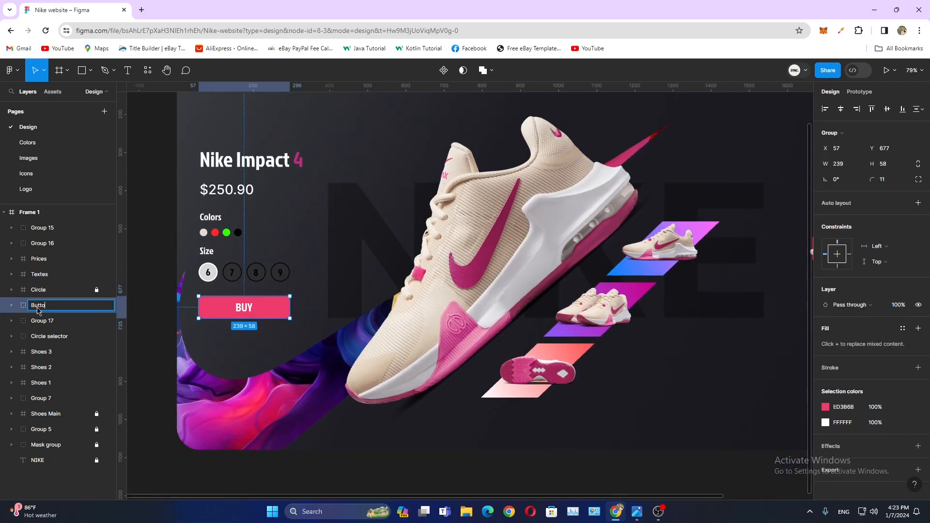
type("n")
left_click(157, 308)
- Duplicate the whole landing-page frame and place the copy beside the original, to its right
scroll(387, 361, "down", 4)
left_click_drag(383, 367, 382, 381)
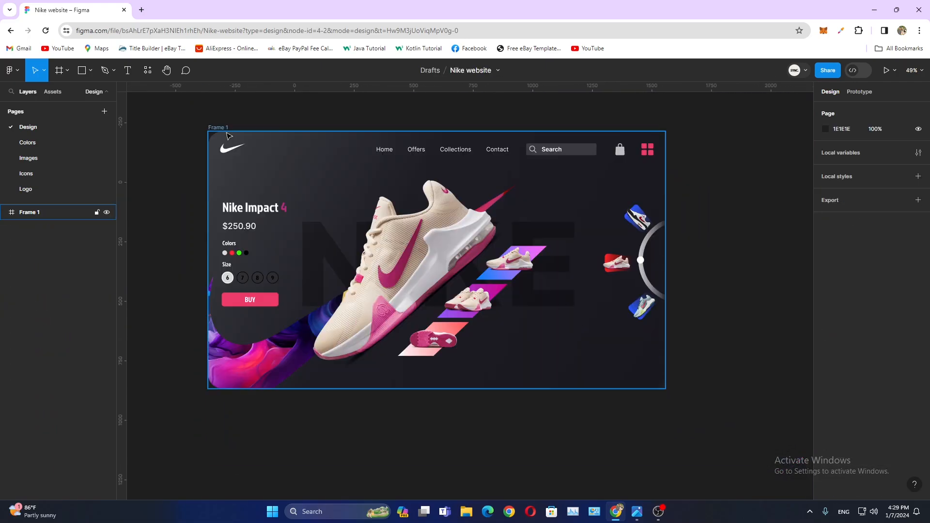
scroll(450, 263, "down", 3)
left_click(297, 109)
left_click_drag(302, 120, 616, 120)
scroll(686, 291, "up", 4)
left_click_drag(685, 291, 382, 464)
- Unlock Shoes Main in Frame 2 and shift its image group up to Y -1320, bringing the white, black and red shoe into the frame
left_click(5, 213)
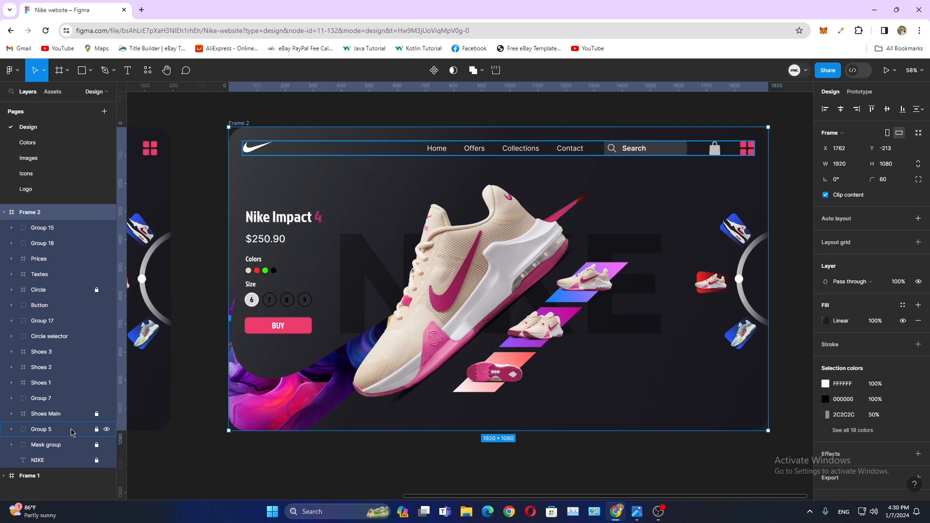
left_click(96, 414)
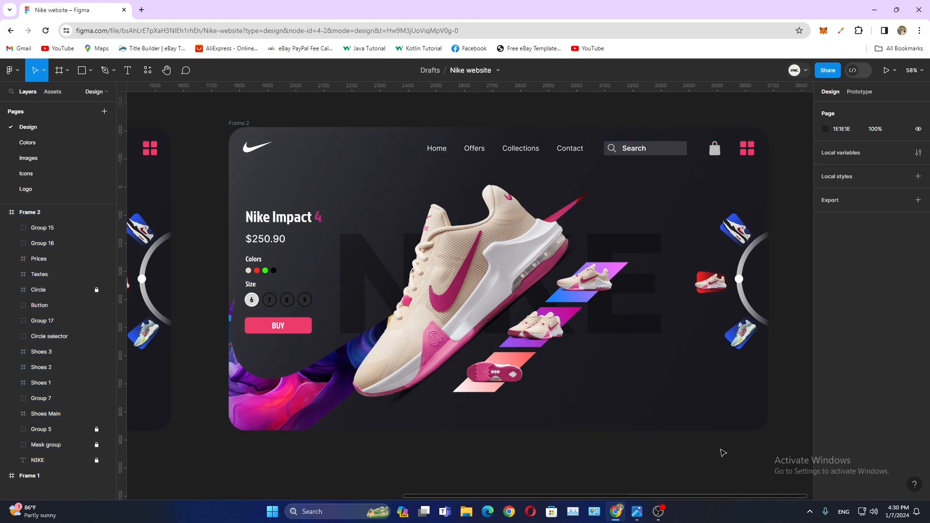
left_click(12, 414)
left_click(24, 429)
scroll(37, 421, "down", 2)
left_click(60, 353)
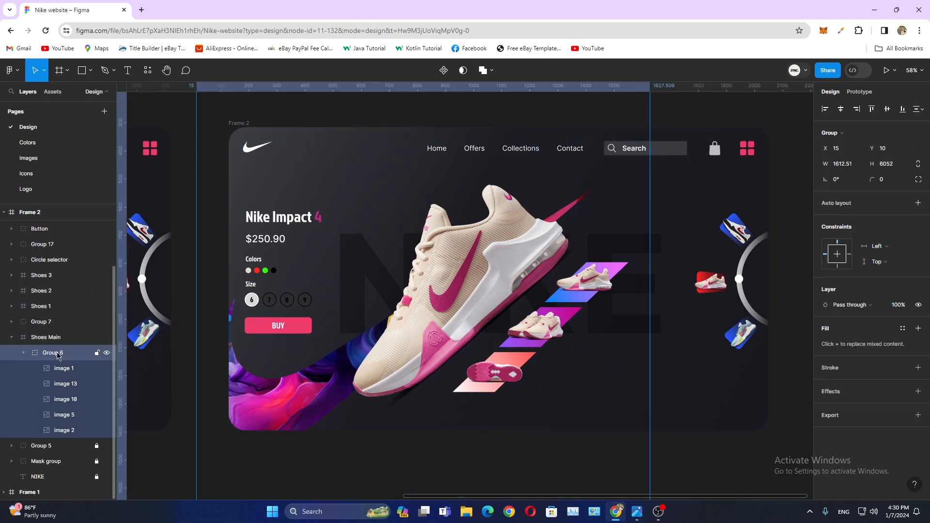
scroll(488, 429, "down", 2)
left_click_drag(481, 335, 484, 148)
left_click_drag(467, 387, 453, 332)
- Check the main shoe's placement and the layers in Frame 1
left_click_drag(125, 362, 460, 322)
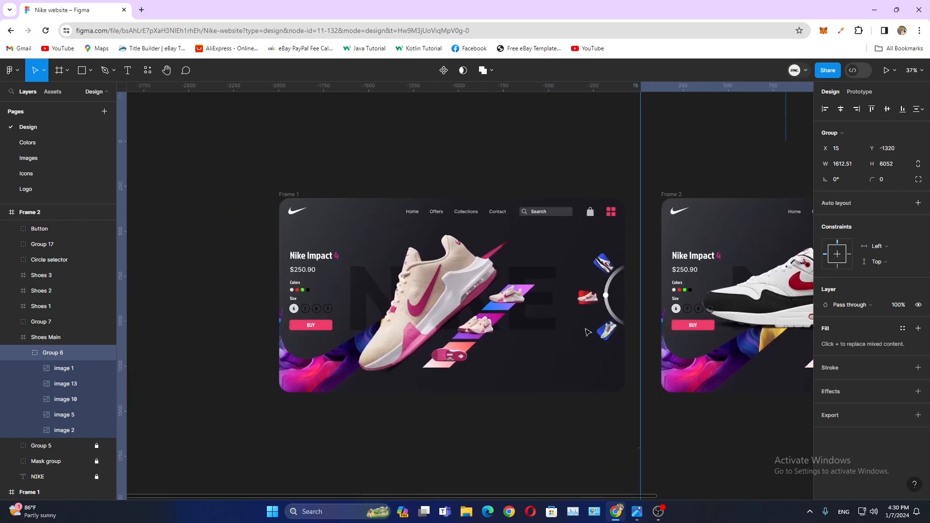
scroll(458, 322, "up", 2)
scroll(15, 335, "up", 2)
double_click(468, 277)
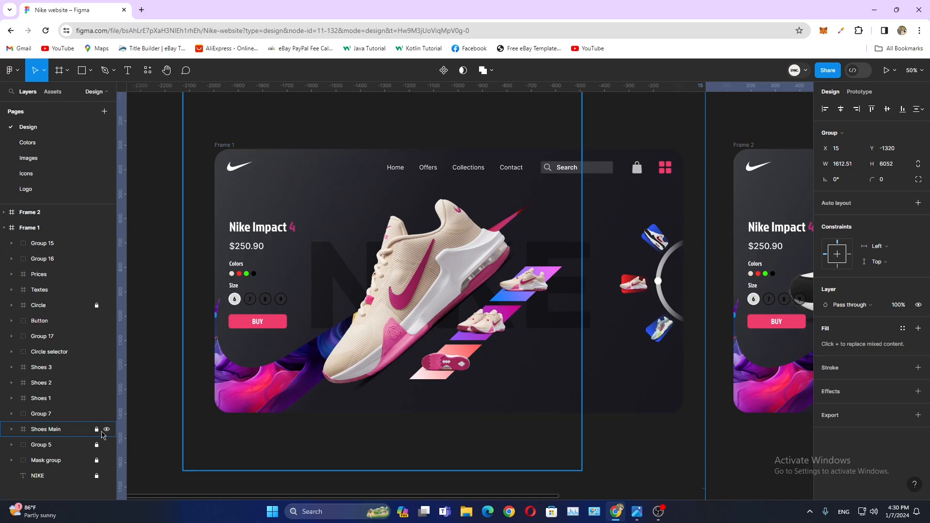
left_click(175, 154)
left_click(4, 228)
left_click_drag(770, 271, 302, 292)
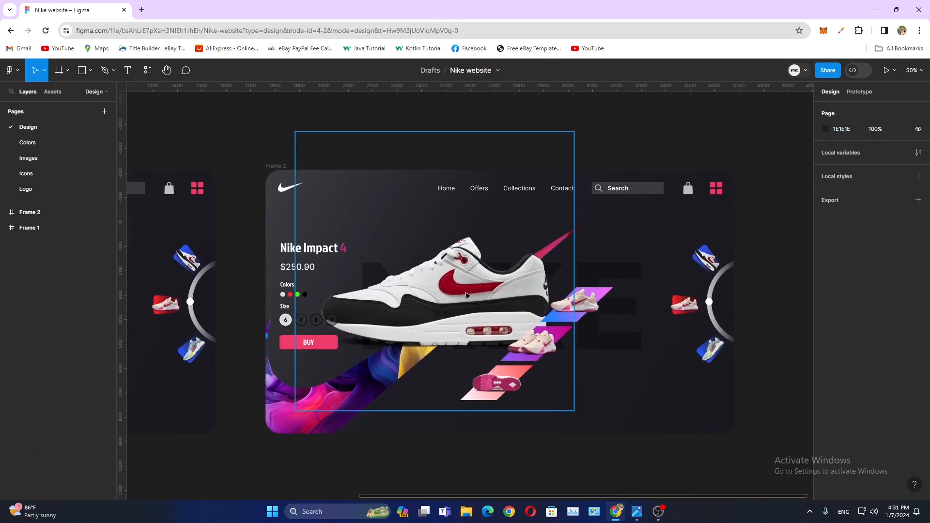
- Rotate the white, black and red main shoe image in Frame 2 to 41°
left_click(464, 293, "ctrl")
key("Return")
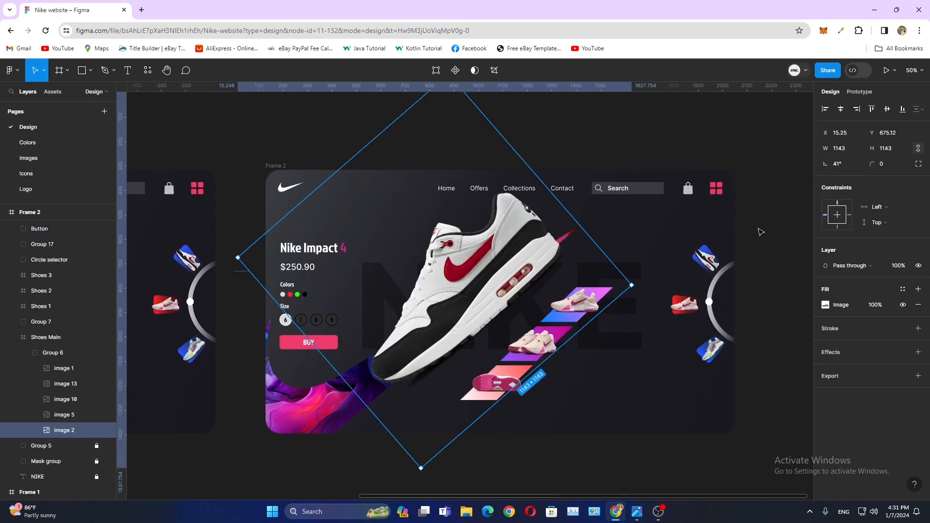
left_click(761, 232)
scroll(576, 302, "up", 2)
- Move the main shoe image group down to Y -1254 and lock the Shoes Main frame
left_click(51, 353)
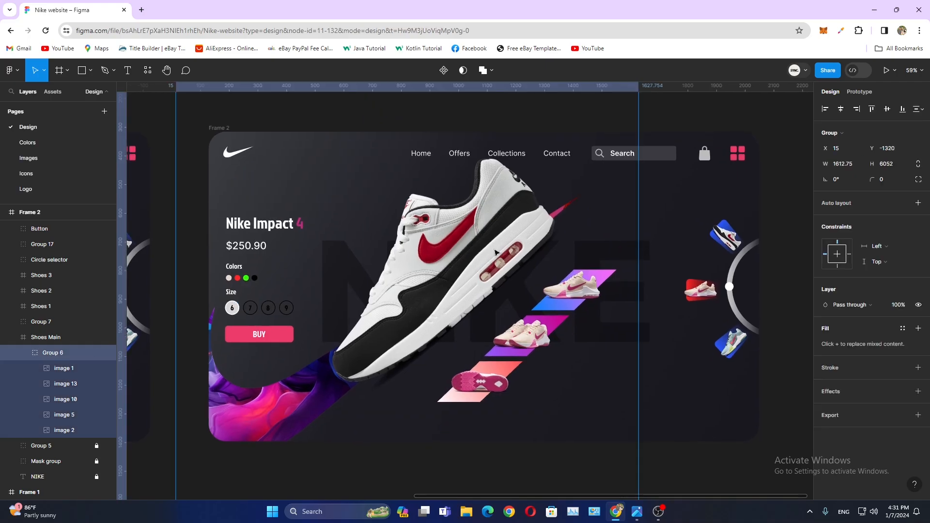
scroll(495, 252, "up", 2)
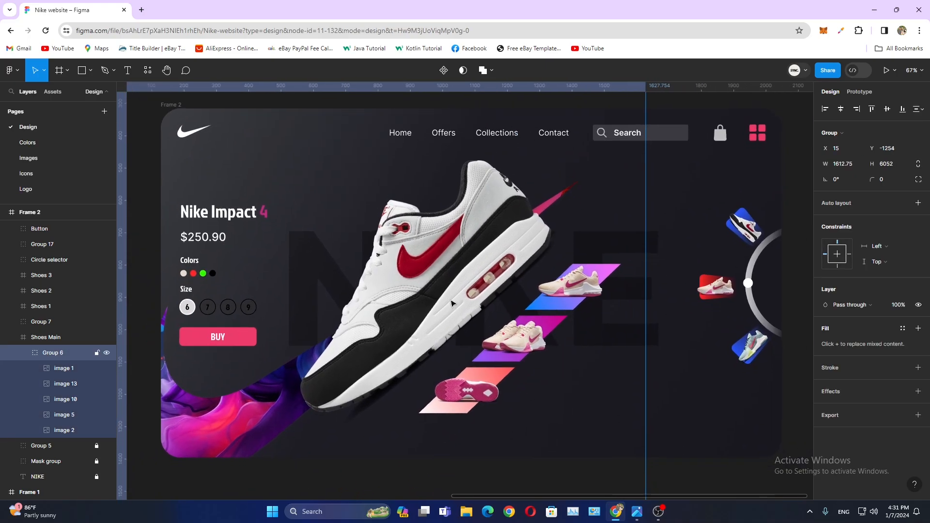
left_click(105, 337)
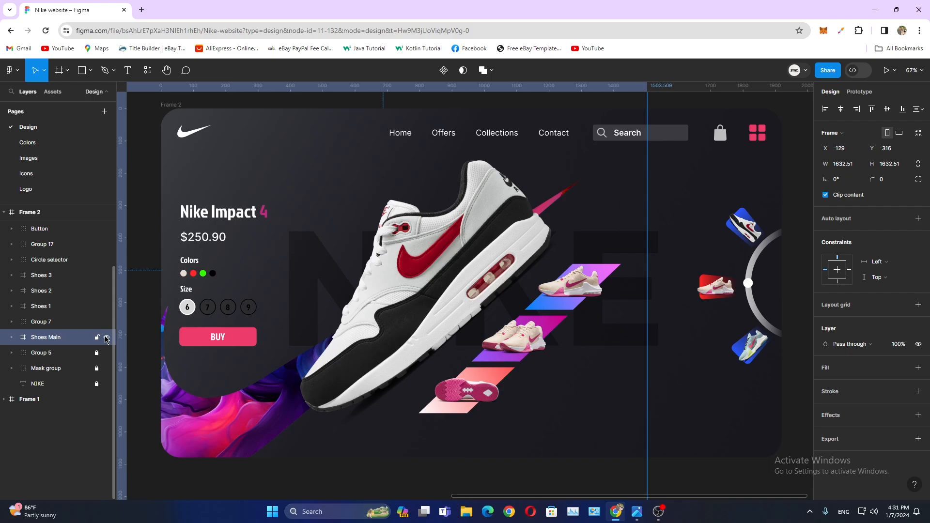
left_click(767, 306)
- Add three horizontal guides at the small shoes and shift the Shoes 1 image group up to Y -232, showing the black-and-white shoe
double_click(588, 288)
left_click_drag(587, 289, 588, 285)
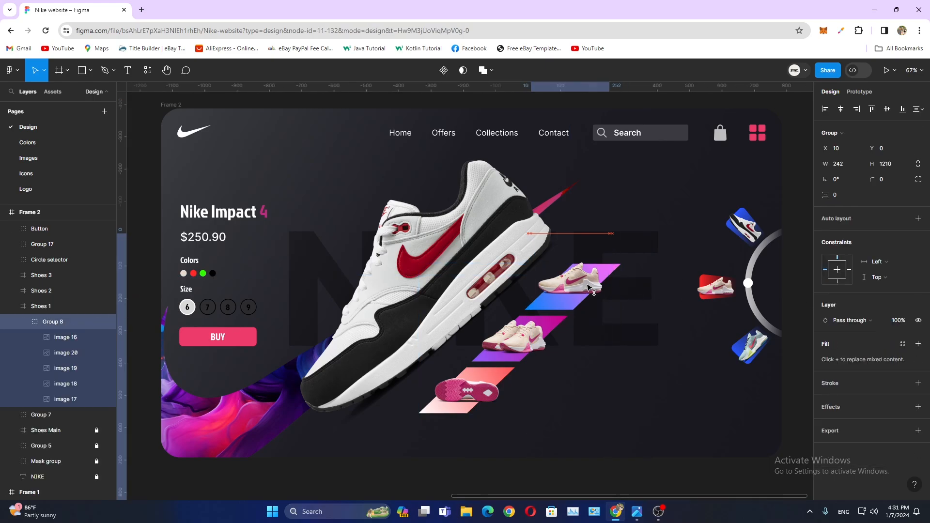
key("ctrl+z")
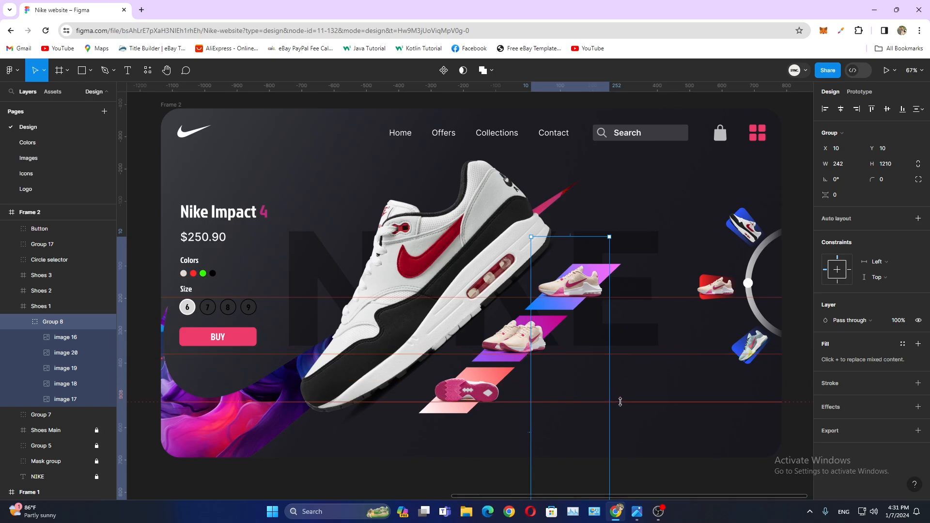
left_click_drag(590, 288, 589, 211)
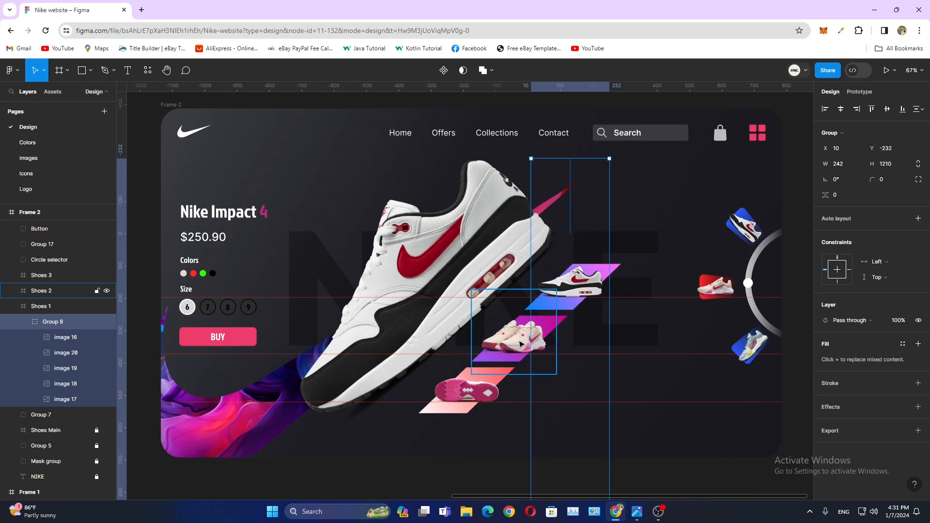
- Shift the image group inside Shoes 2 up to Y -225 so the black-and-white pair fills the middle panel
left_click(9, 307)
left_click(11, 306)
left_click(12, 291)
left_click(58, 307)
left_click_drag(526, 342, 527, 266)
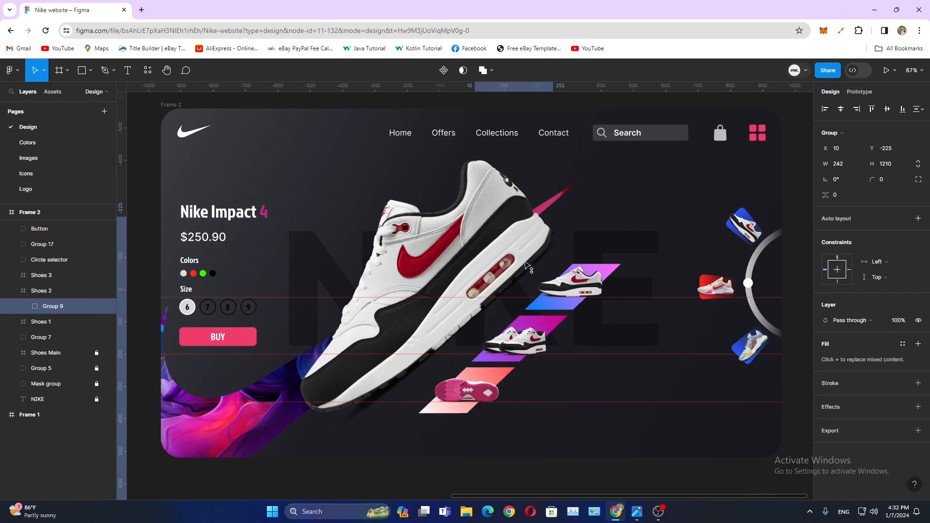
- Shift the image group inside Shoes 3 up so the black-and-grey sole fills the lowest gradient panel
left_click(11, 292)
left_click(11, 275)
left_click(54, 291)
left_click_drag(478, 396, 479, 321)
left_click(793, 366)
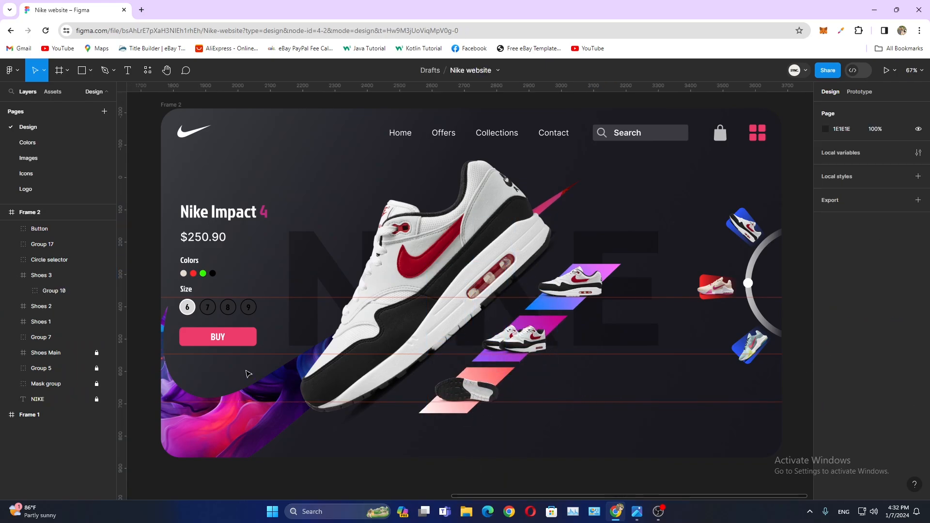
- Add a guide at the shoe name and shift the name text group up to Y -104, bringing Nike Air Max 1 into its frame
left_click(229, 219)
left_click(278, 219)
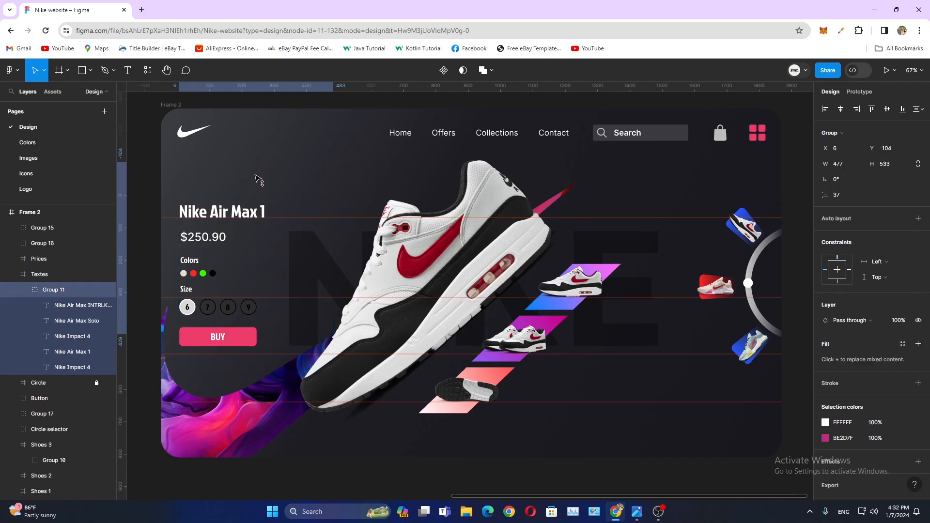
- Add a guide at the price and shift the price group up so $195.55 fills its frame
left_click(210, 244)
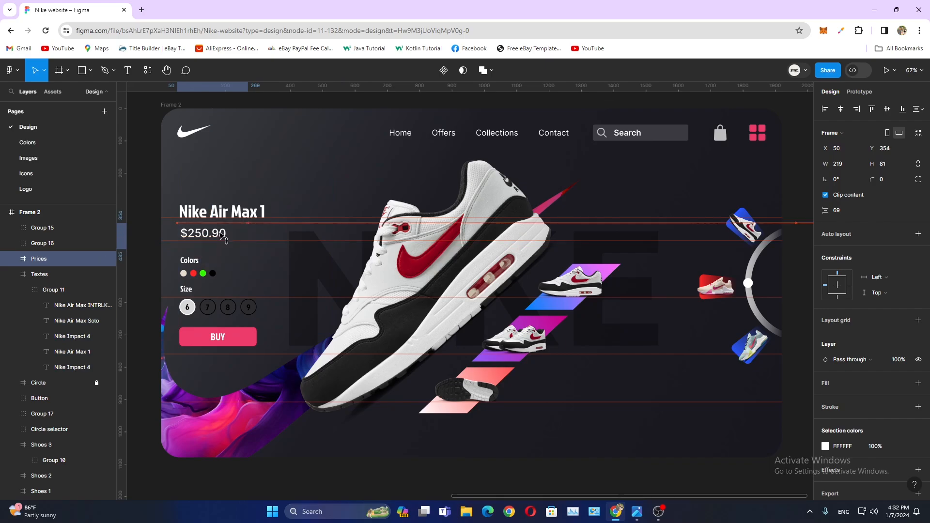
left_click(196, 232)
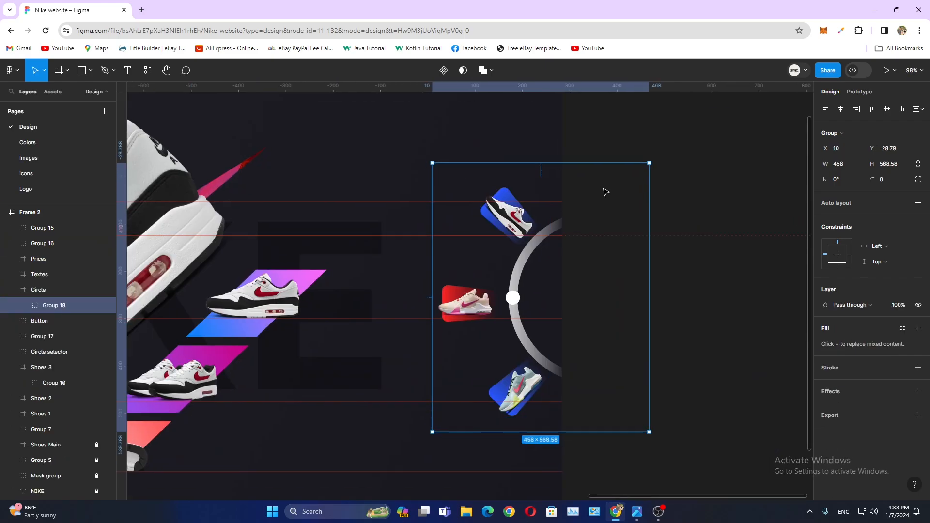
- Move the pink-and-beige shoe image onto the lower blue tile of the circle selector
scroll(604, 191, "up", 5)
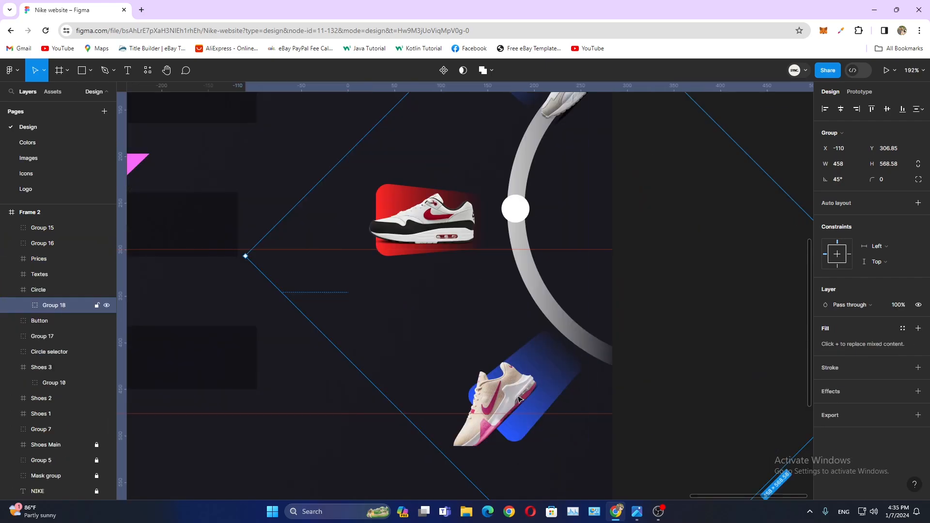
left_click(550, 372)
left_click_drag(551, 372, 546, 379)
scroll(545, 379, "up", 3)
scroll(503, 252, "down", 2)
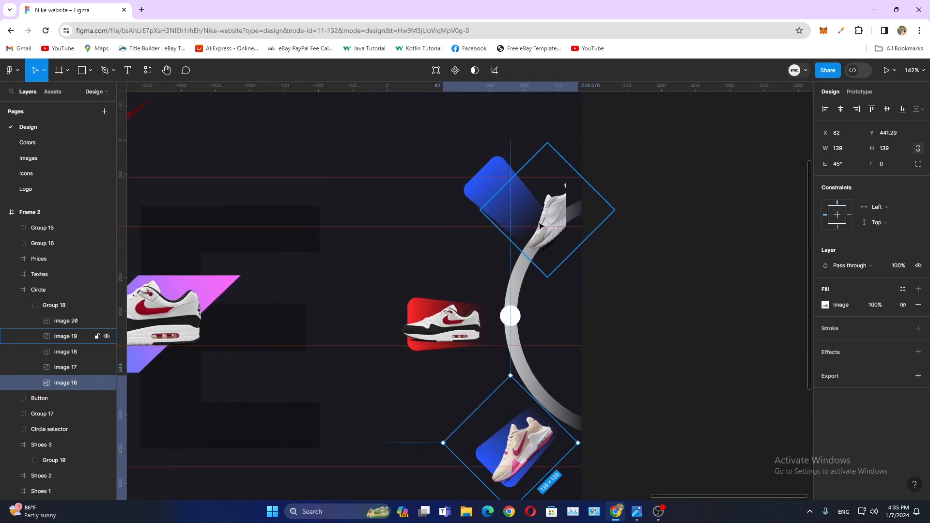
- Rotate the white shoe image in the circle selector to -45° and place it on the upper blue tile
left_click(544, 222)
left_click(843, 164)
type("-45")
key("Return")
scroll(502, 289, "up", 4)
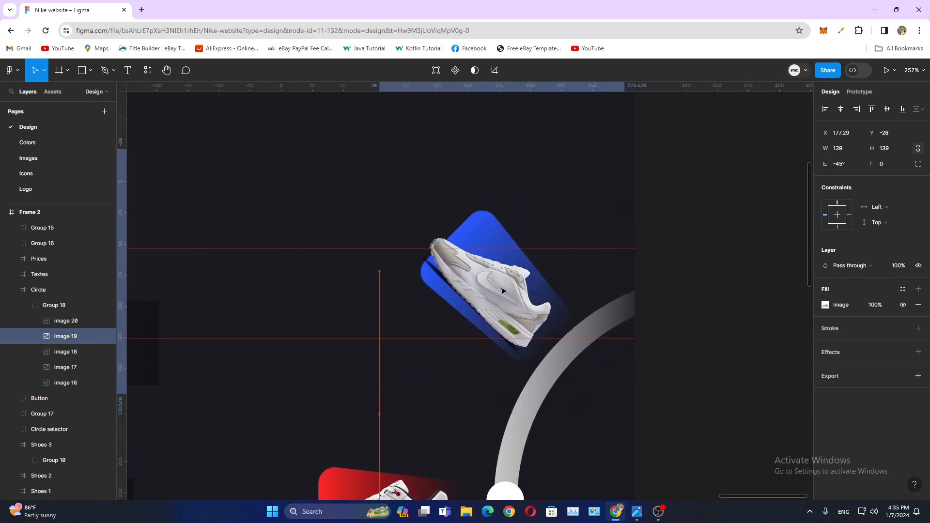
scroll(502, 289, "down", 4)
left_click_drag(524, 358, 517, 293)
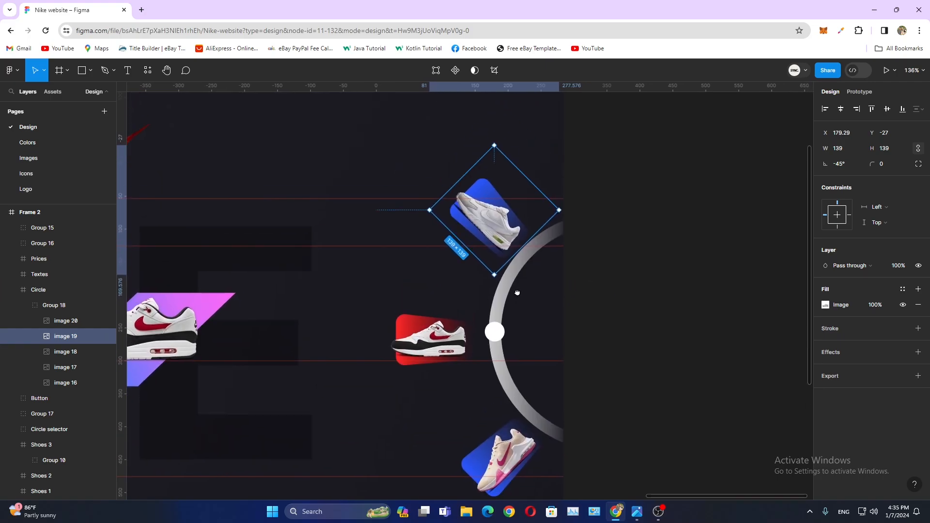
left_click(622, 283)
scroll(622, 284, "down", 4)
left_click_drag(381, 299, 512, 298)
scroll(512, 298, "down", 3)
scroll(513, 297, "up", 2)
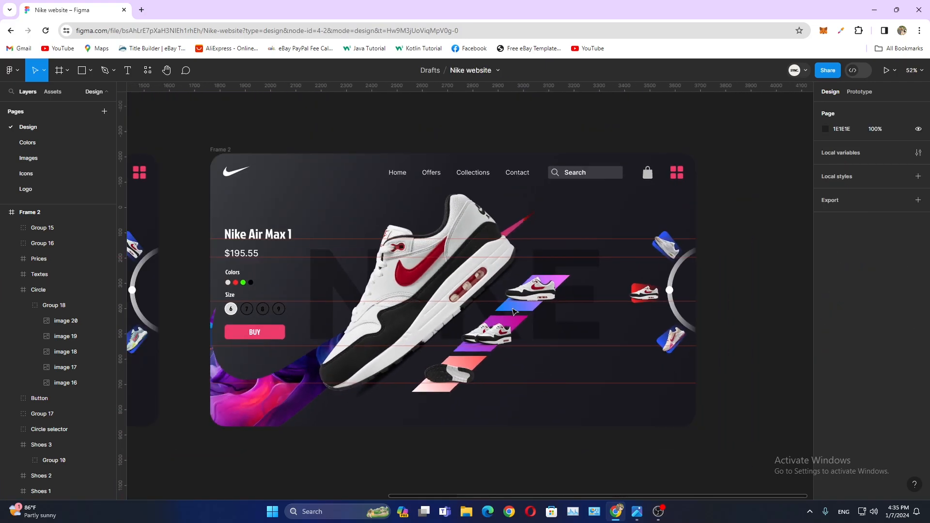
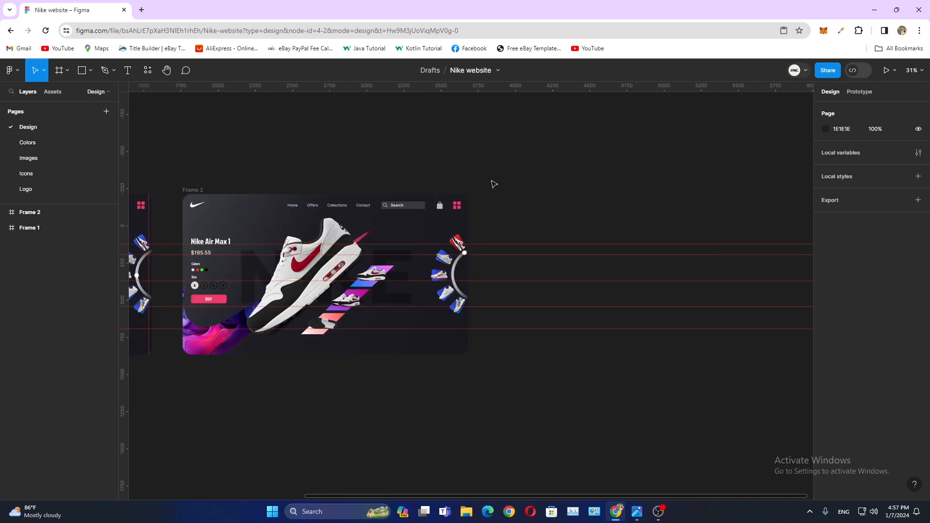
- Duplicate Frame 2 beside it and shift the copy's main shoe image group up to bring in the light-blue shoe
left_click(199, 192)
left_click_drag(199, 192, 515, 192)
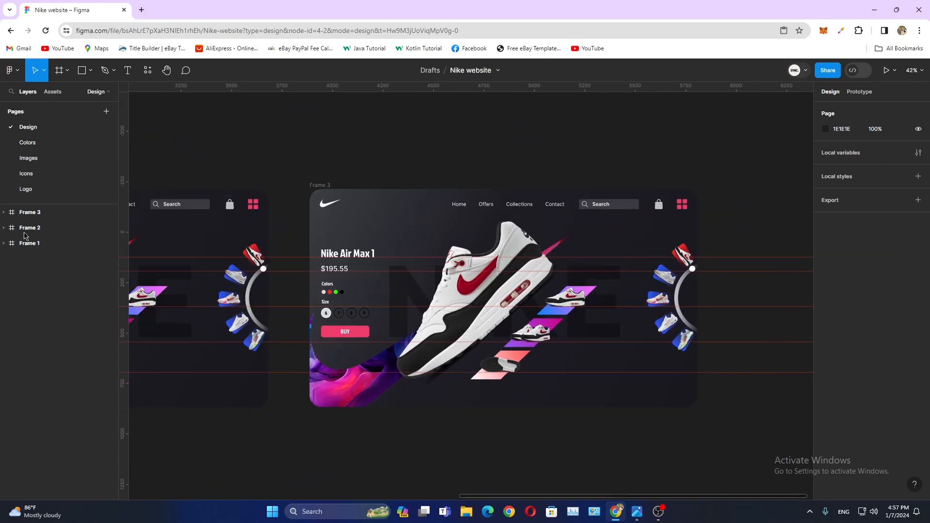
left_click(490, 303)
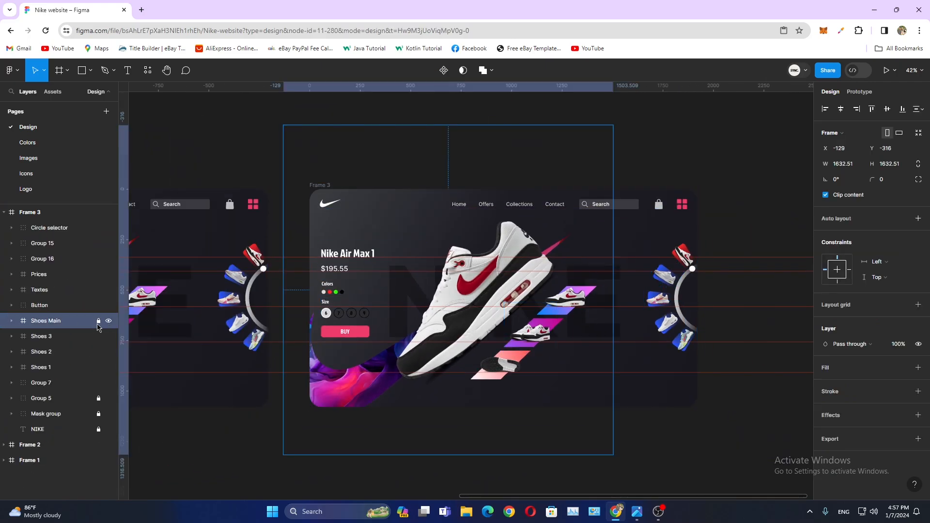
left_click(490, 295, "ctrl")
left_click(635, 454)
double_click(526, 288)
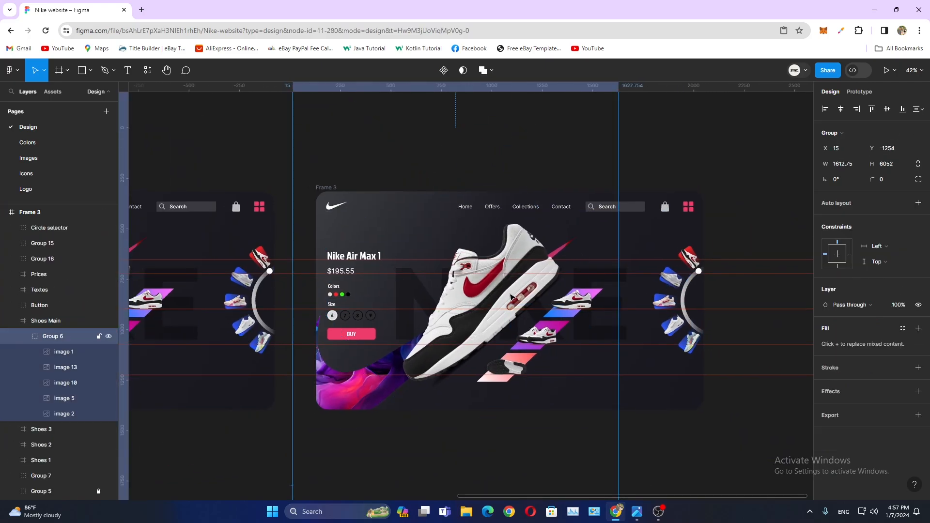
left_click_drag(493, 332, 493, 104)
- Rotate the large light-blue shoe image to 41°, position it at X 33, Y 723.88, and lock Shoes Main
left_click(504, 320, "ctrl")
left_click(836, 164)
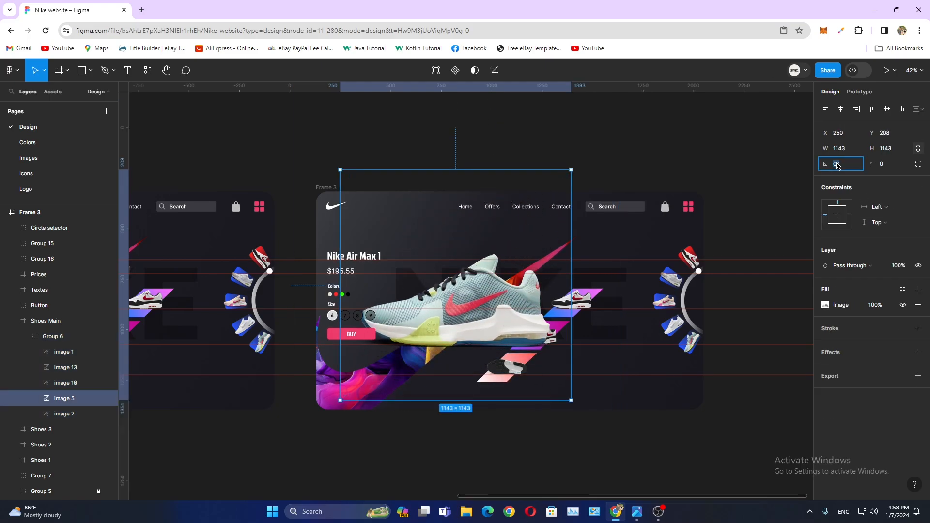
type("41")
key("Return")
scroll(503, 330, "up", 3)
scroll(546, 344, "right", 1)
left_click_drag(466, 282, 472, 286)
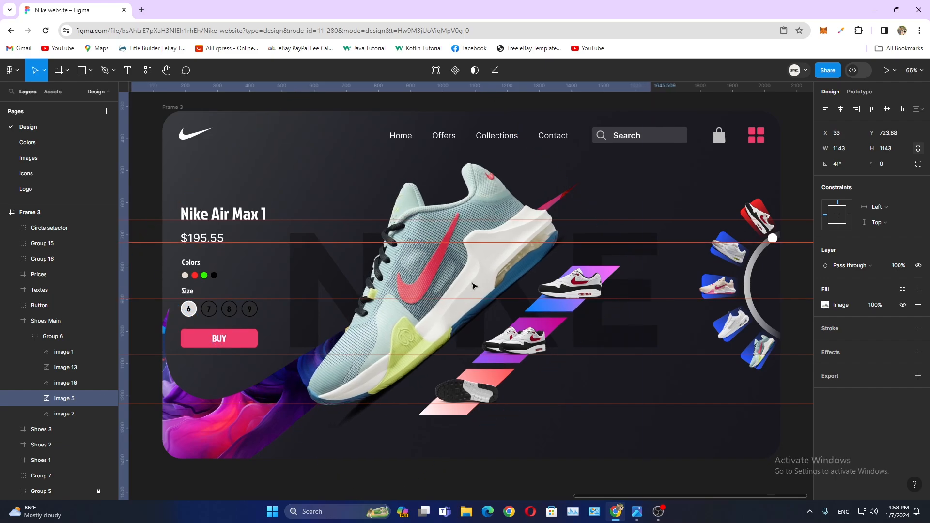
left_click(11, 321)
left_click(99, 321)
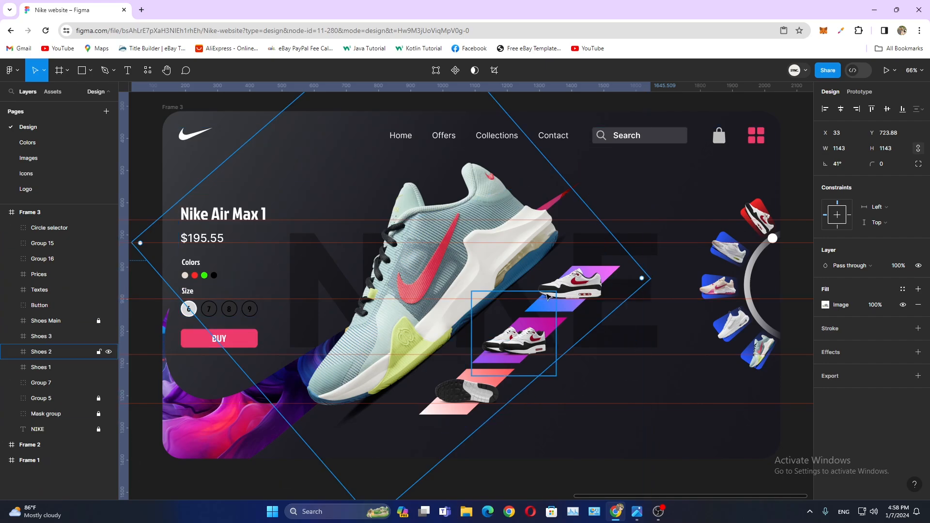
- Shift the image group inside Shoes 1 up to Y -474 so the light-blue shoe fills the uppermost gradient panel
left_click(40, 367)
left_click(11, 367)
left_click(52, 383)
left_click_drag(588, 292, 582, 208)
left_click(532, 336)
left_click(41, 368)
left_click(12, 367)
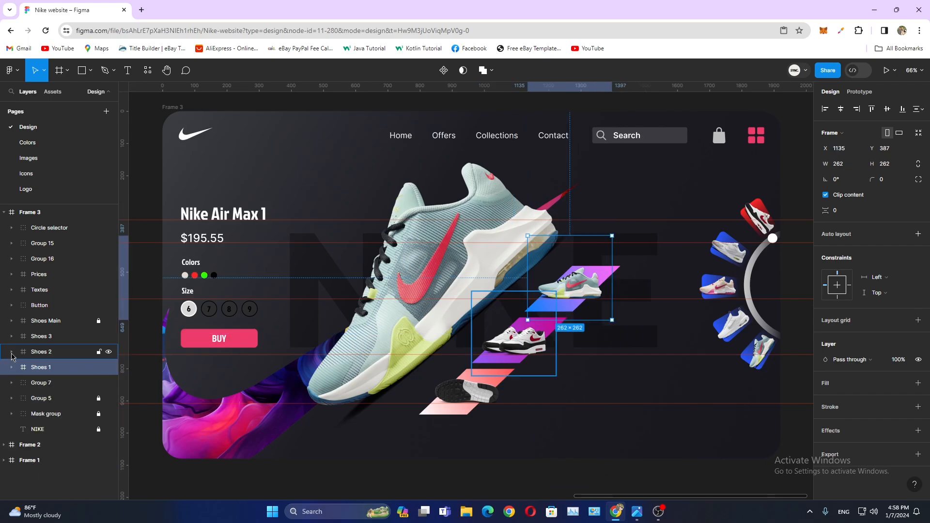
- Shift the image group inside Shoes 2 up to Y -474 so the light-blue pair fills the middle panel
left_click(11, 351)
left_click(52, 367)
left_click_drag(540, 345, 534, 273)
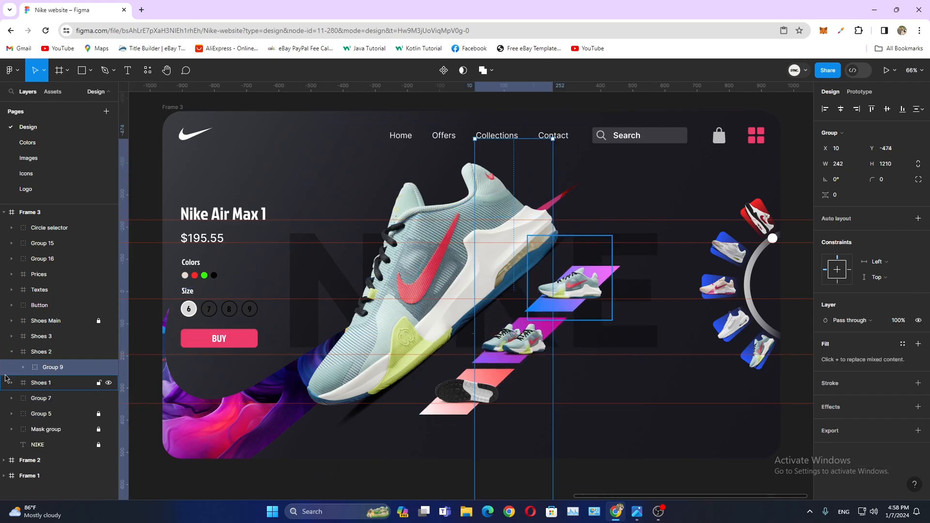
- Shift the image group inside Shoes 3 up so the blue-and-yellow sole fills the lowest panel
left_click(11, 351)
left_click(52, 352)
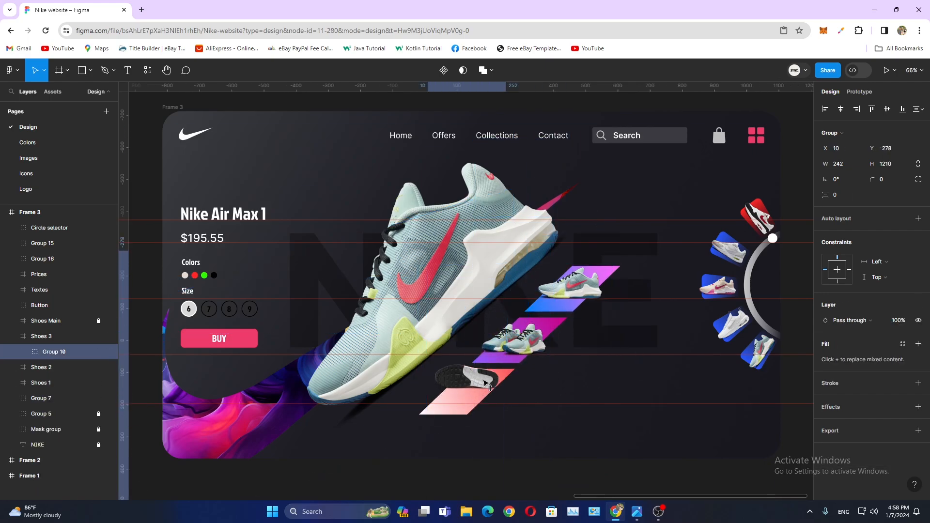
left_click_drag(486, 383, 485, 320)
- Shift the name and price text groups up so their frames show Nike Impact 4 and $199.99
left_click(252, 215)
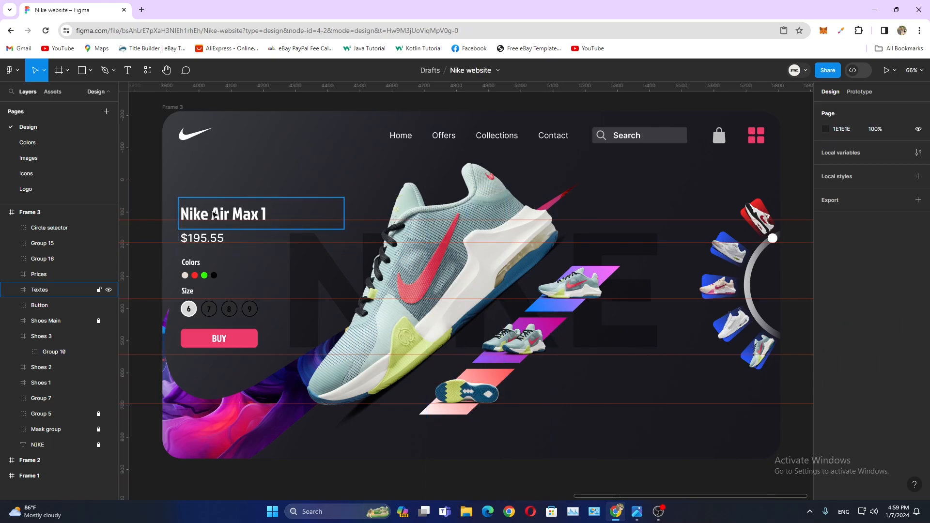
key("ctrl+z")
mouse_move(250, 199)
left_mouse_down()
mouse_move(255, 216)
mouse_move(256, 185)
left_mouse_up()
left_click(11, 290)
left_click(53, 305)
key("ctrl+z")
left_click(211, 240)
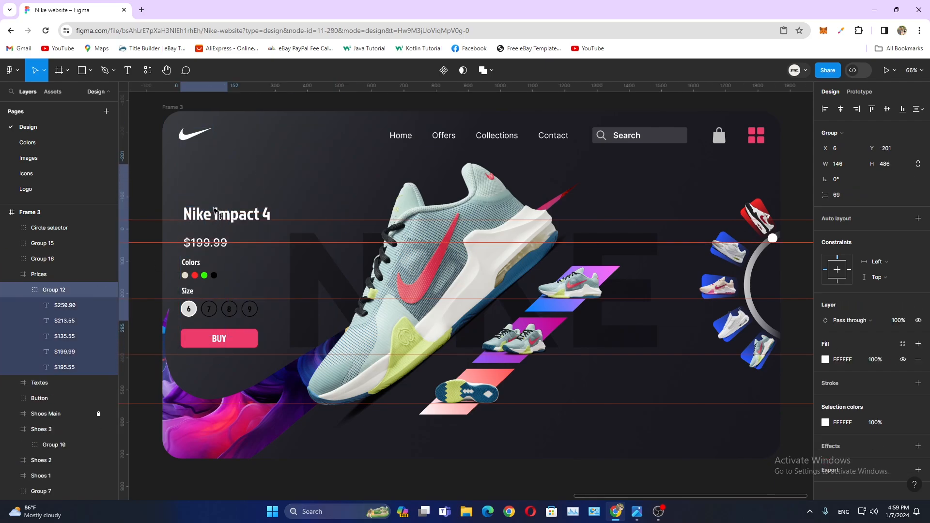
left_click(158, 345)
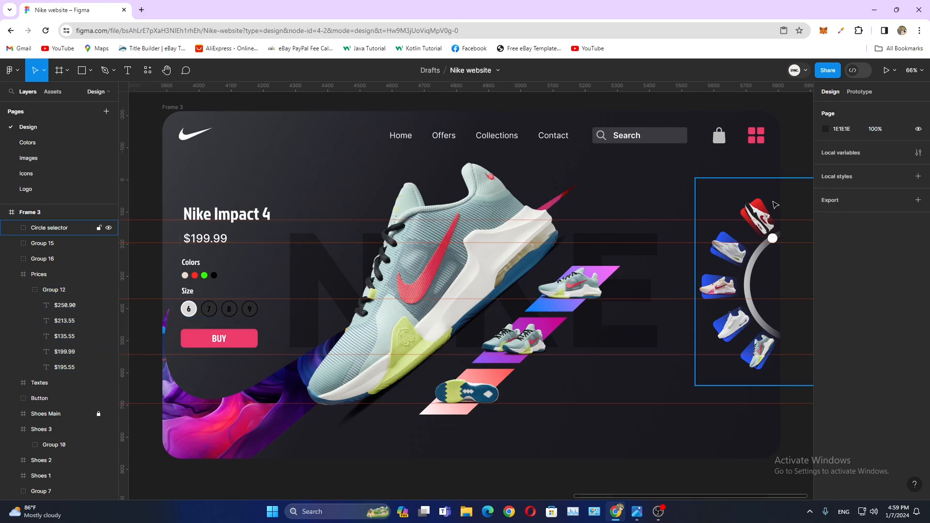
- Copy the red tile's properties in the circle selector and paste them onto the light-blue shoe's tile
scroll(552, 237, "up", 4)
left_click_drag(773, 202, 575, 184)
left_click(568, 137, "ctrl")
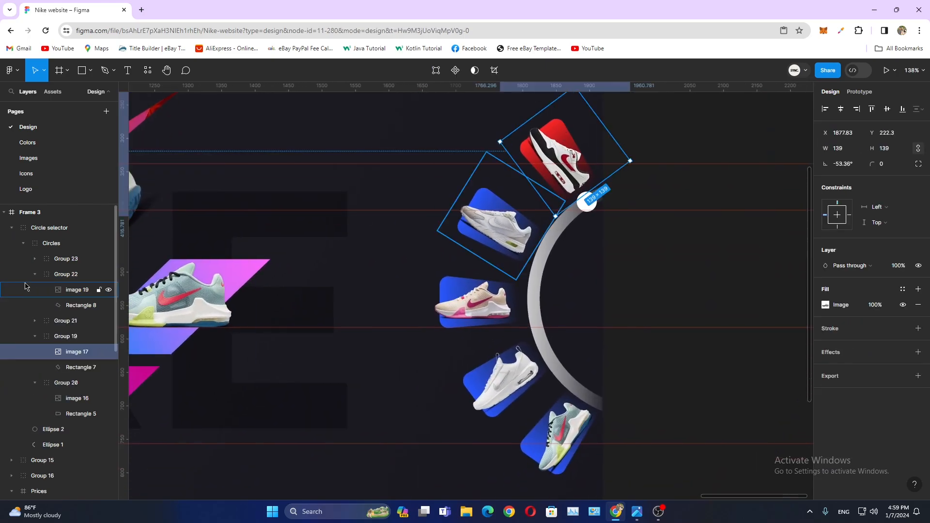
right_click(548, 132)
left_click(682, 172)
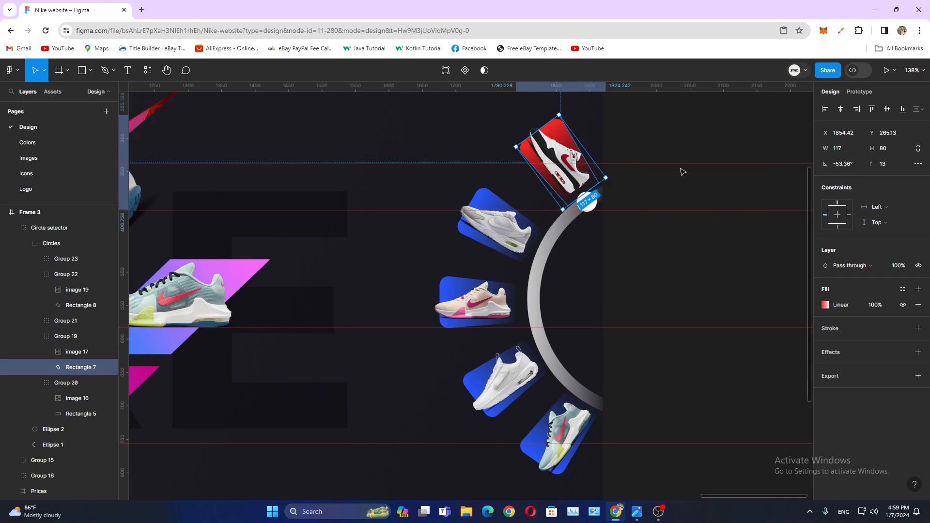
left_click(682, 171)
left_click(571, 466, "ctrl")
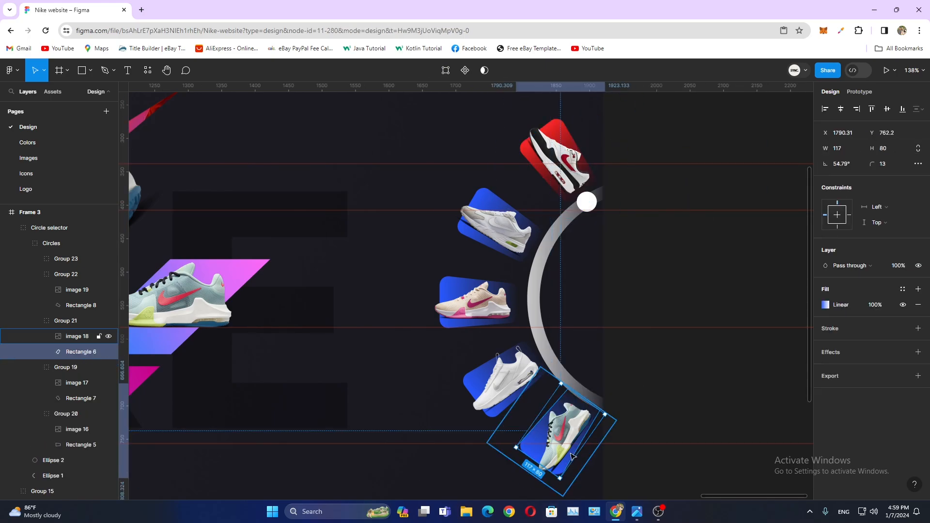
right_click(568, 465)
mouse_move(619, 247)
left_click(744, 309)
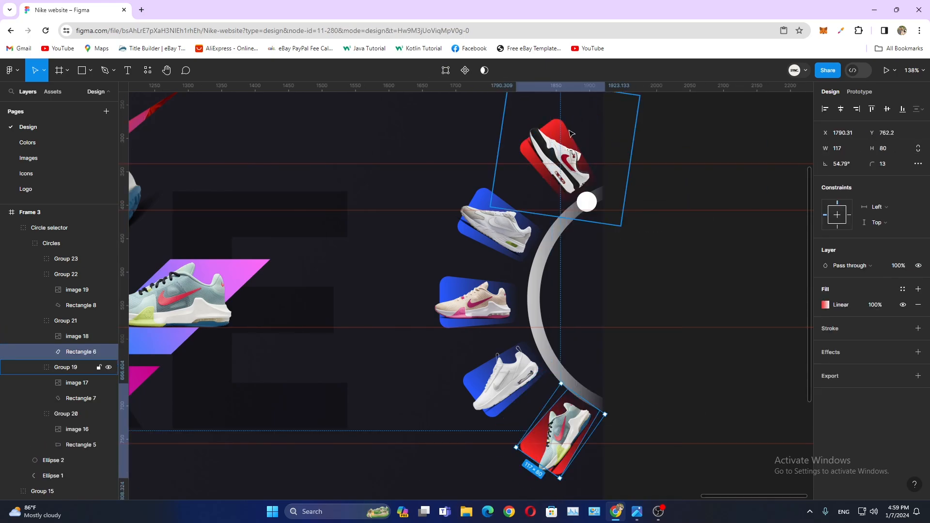
left_click(74, 402)
right_click(552, 135)
mouse_move(606, 175)
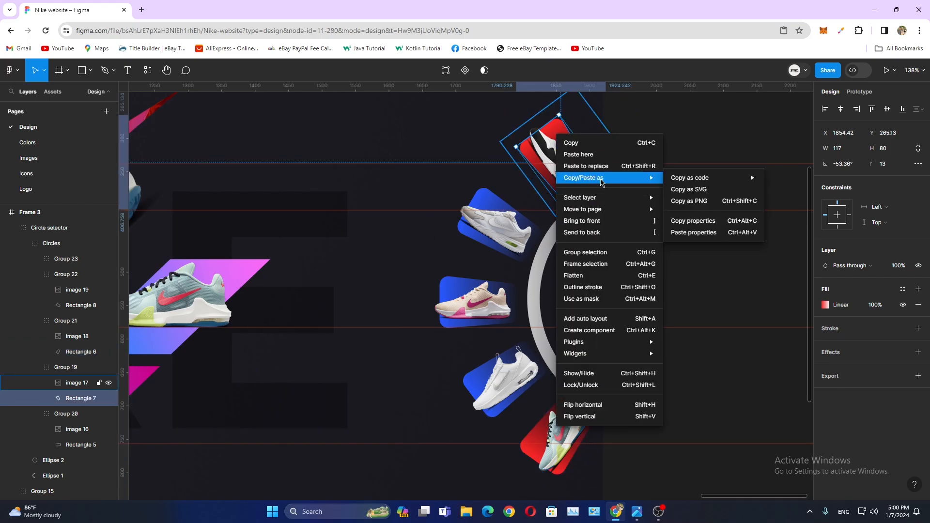
left_click(697, 238)
- Copy the properties of a white shoe's blue tile and paste them onto the black-and-white shoe's red tile
left_click(509, 375, "ctrl")
left_click(67, 290)
right_click(469, 378)
mouse_move(529, 250)
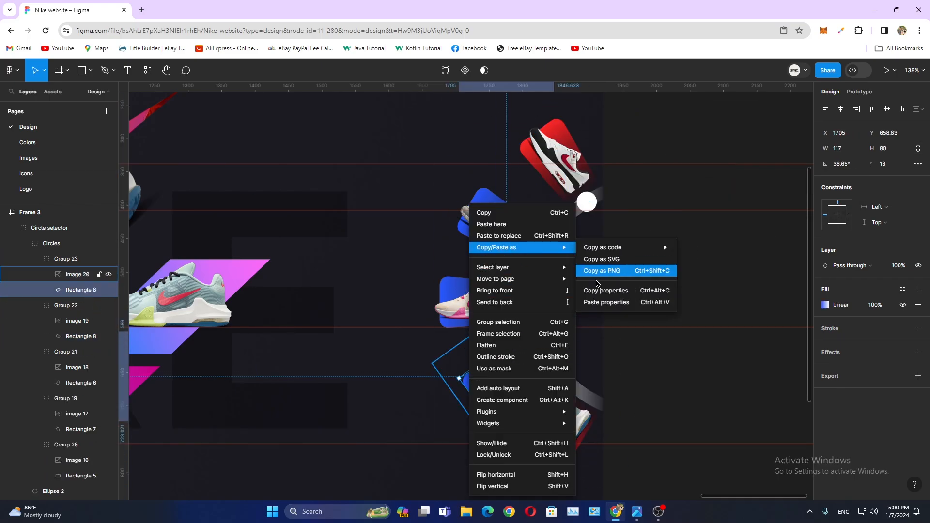
left_click(606, 291)
left_click(569, 139, "ctrl")
key("Tab")
right_click(560, 130)
mouse_move(605, 174)
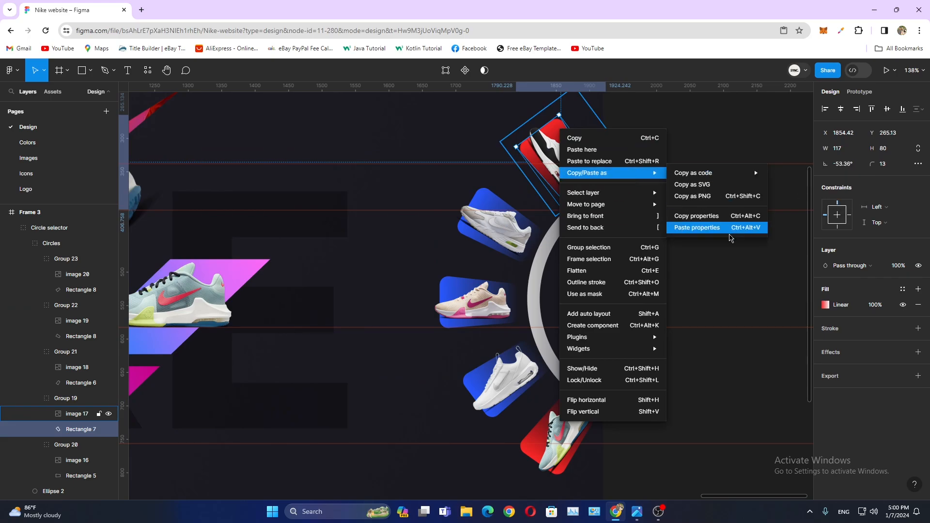
left_click(728, 232)
key("Escape")
- Move the selector's white dot down the ring to the light-blue shoe, at X 1878, Y 667
left_click(592, 205)
left_click_drag(592, 205, 584, 403)
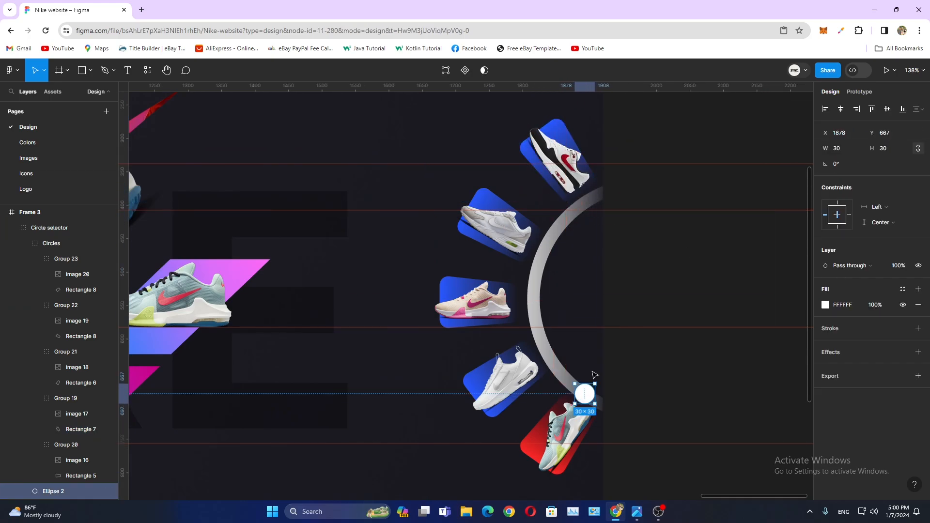
left_click(633, 329)
- Duplicate Frame 3 beside it as the fourth landing page frame
left_click_drag(349, 266, 487, 308)
scroll(678, 286, "down", 5)
scroll(575, 304, "up", 3)
scroll(575, 304, "down", 2)
left_click(212, 186)
left_click_drag(212, 186, 657, 187)
left_click_drag(686, 244, 295, 225)
key("shift+2")
- Shift the image group inside Frame 4's Shoes Main up to Y -3569 to bring in the white shoe
left_click(4, 212)
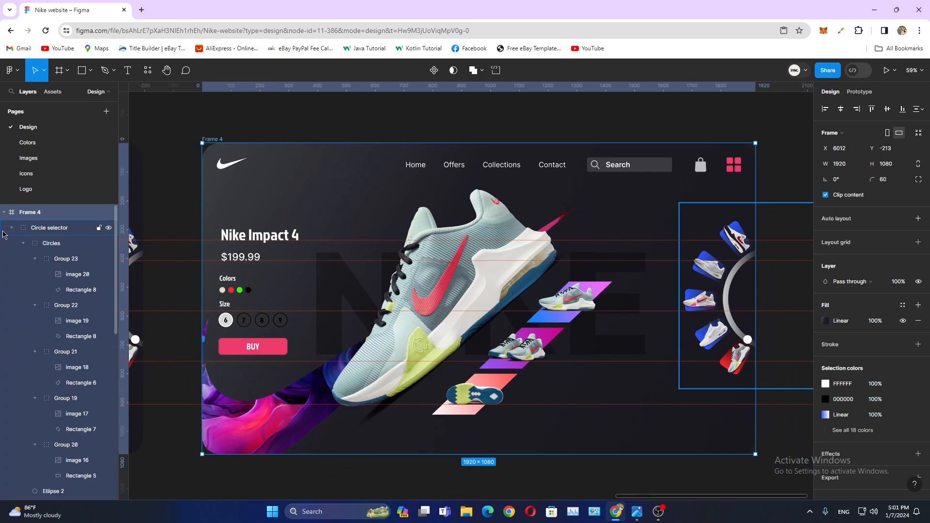
left_click(11, 227)
left_click(16, 323)
left_click(11, 321)
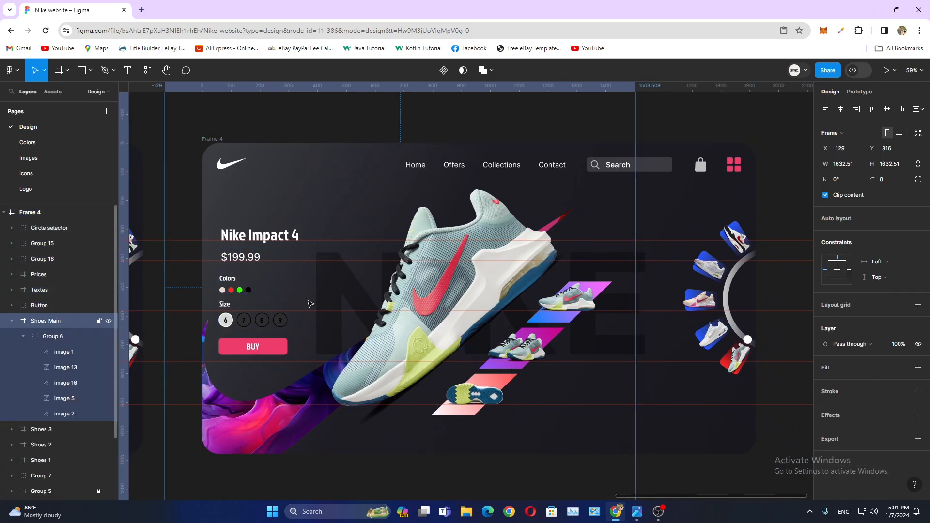
left_click(52, 337)
left_click_drag(427, 380, 438, 100)
left_click_drag(467, 367, 469, 331)
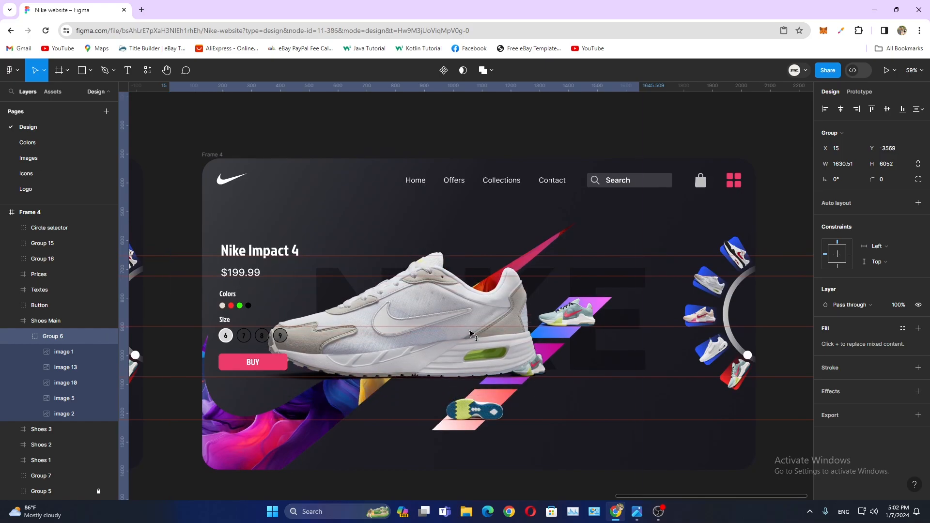
- Rotate the large white shoe image to 41°, position it at X 47, Y 711.88, and lock Shoes Main
double_click(468, 331)
left_click(847, 167)
type("41")
key("Return")
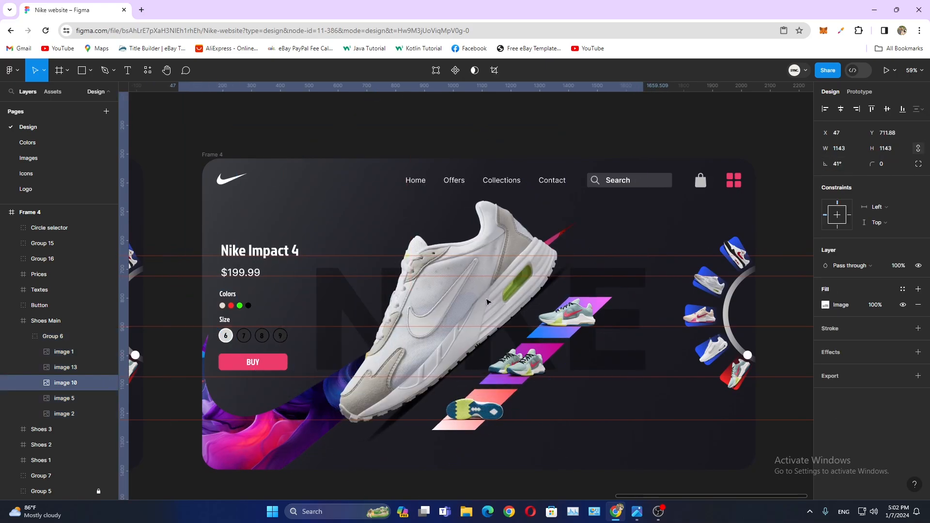
left_click(786, 241)
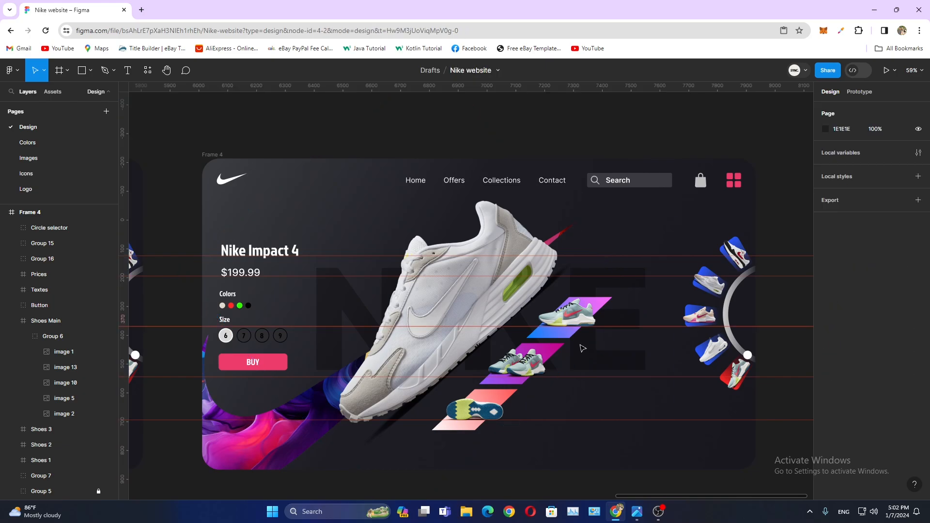
left_click(98, 321)
- Shift the image group inside Frame 4's Shoes 1 up to Y -716 so the white shoe fills the uppermost panel
left_click(571, 313, "ctrl")
left_click(92, 382)
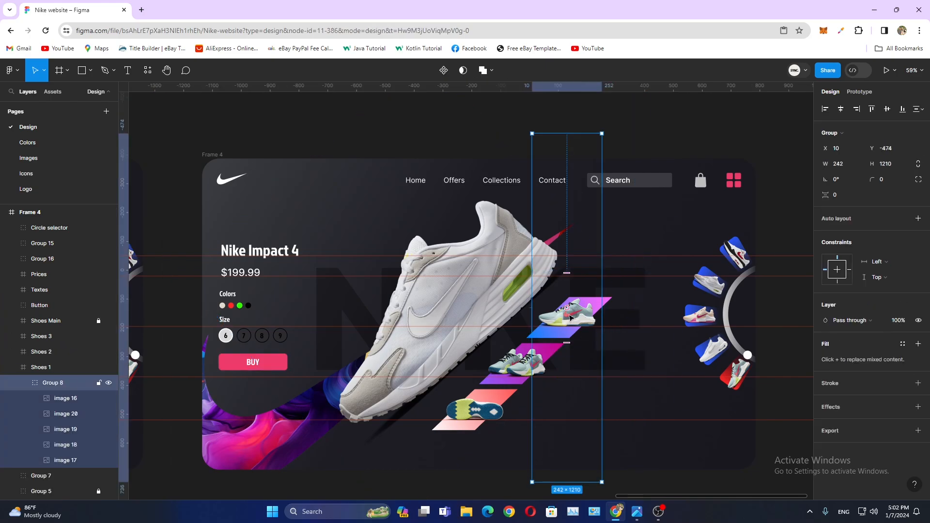
scroll(527, 404, "up", 3)
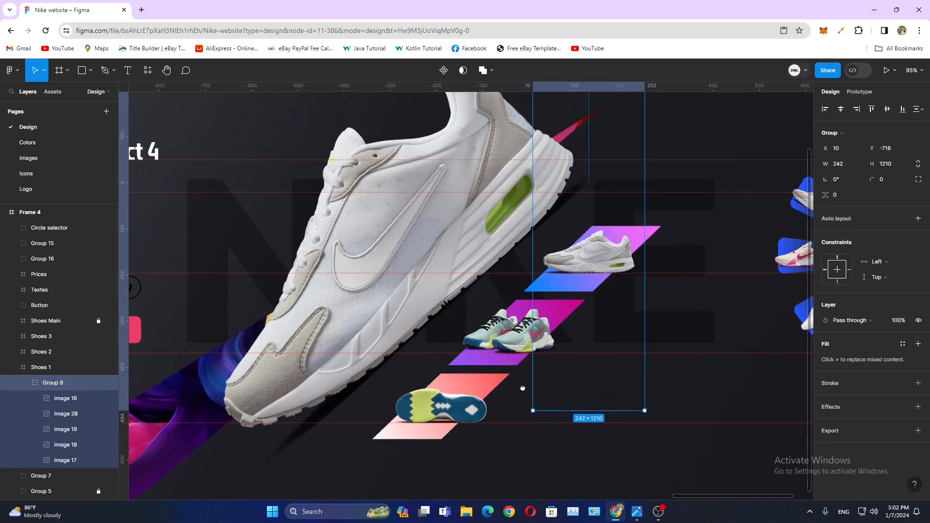
- Shift the image group inside Frame 4's Shoes 2 up to Y -724 to bring in the white shoe pair
left_click_drag(523, 388, 483, 358)
left_click(494, 312)
left_click(14, 367)
double_click(498, 314)
left_click_drag(499, 314, 498, 200)
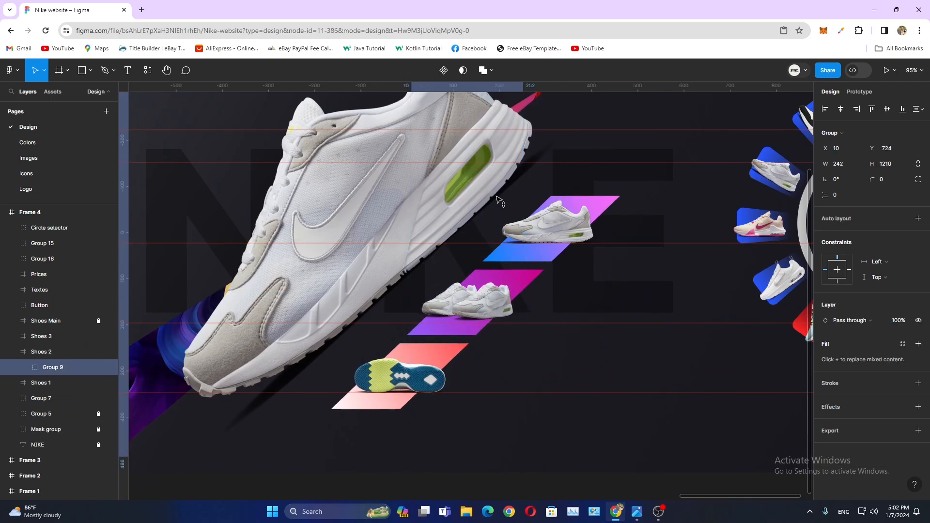
- Shift the image group inside Frame 4's Shoes 3 up to Y -716 to bring in the grey shoe sole
left_click(393, 383)
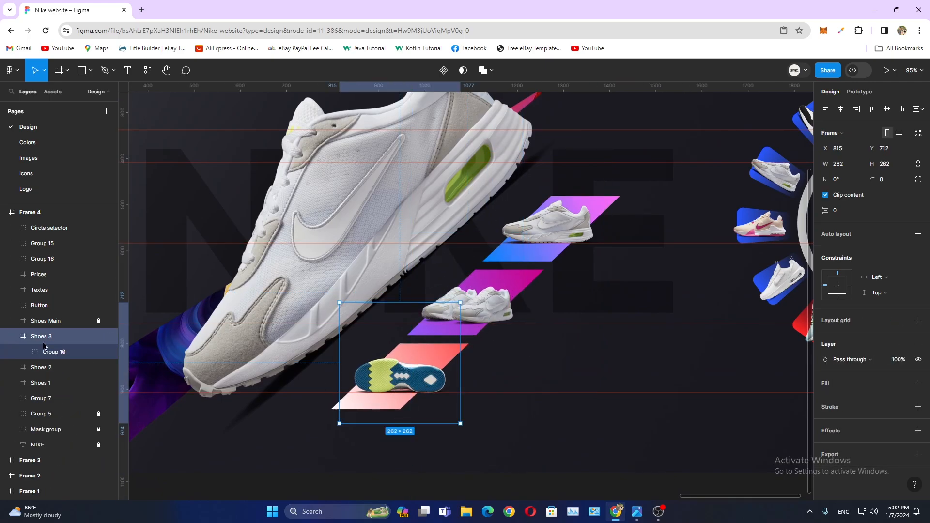
left_click(43, 350)
left_click_drag(431, 388, 431, 274)
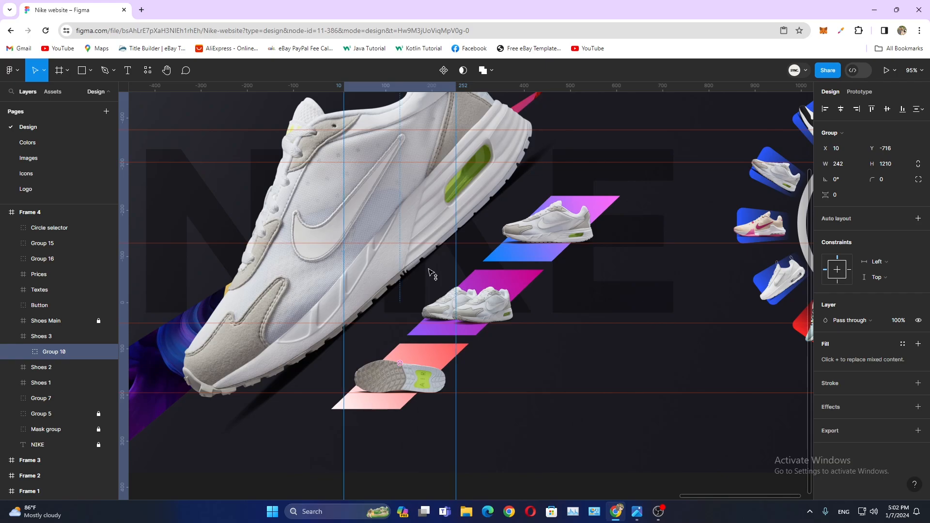
- Place Frame 4's white selector circle on the ring beside the grey-white shoe thumbnail, at X 1817, Y 452
left_click_drag(584, 271, 423, 287)
left_click(677, 309, "ctrl")
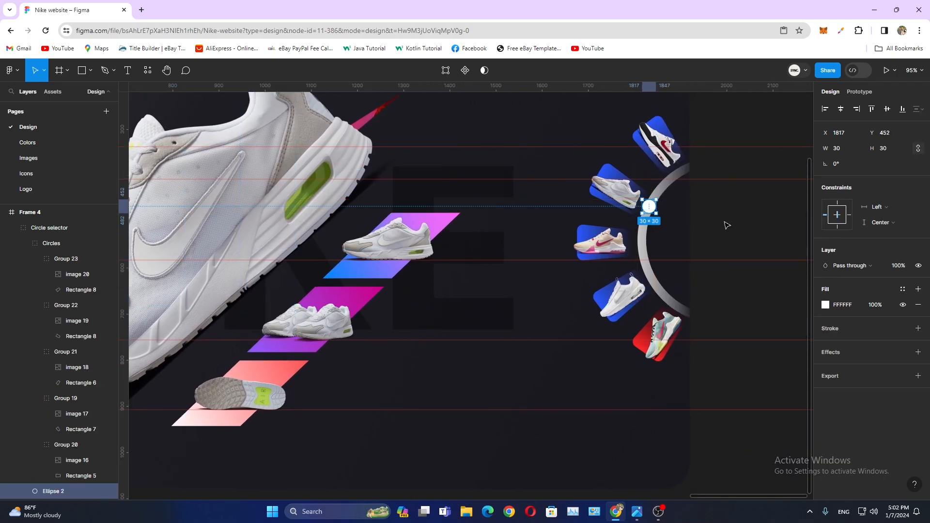
left_click(746, 233)
- Copy the red gradient properties from the lowest thumbnail's rectangle and paste them onto the grey-white shoe thumbnail's rectangle in Frame 4
scroll(751, 235, "up", 2)
left_click(601, 391, "ctrl")
left_click(70, 384)
right_click(571, 405)
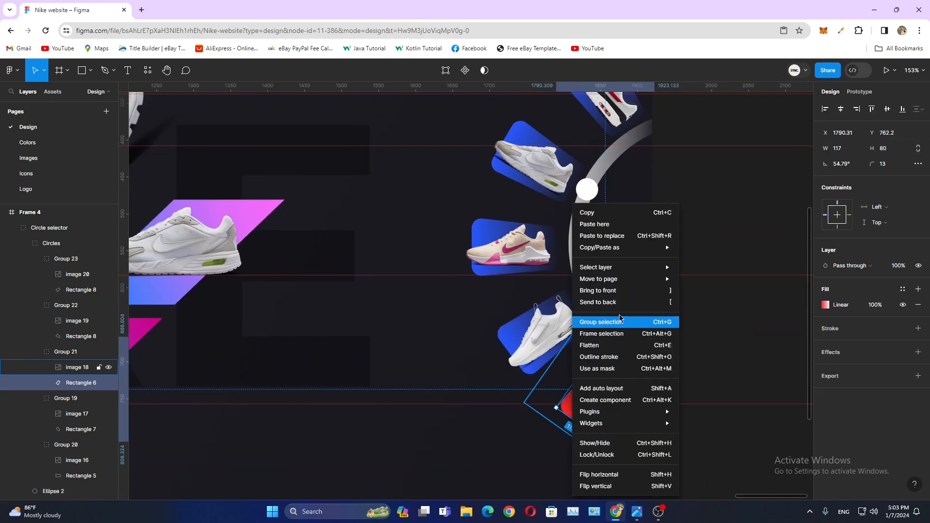
mouse_move(641, 249)
left_click(723, 294)
left_click(537, 169, "ctrl")
left_click(79, 336)
right_click(513, 173)
mouse_move(600, 218)
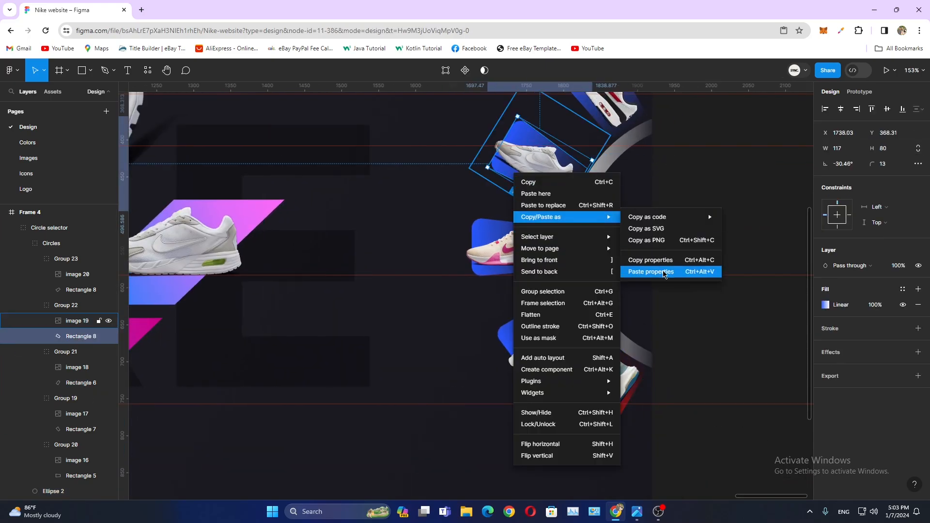
left_click(663, 272)
- Copy the blue gradient properties from the white looped shoe's thumbnail rectangle and paste them onto the lowest thumbnail's rectangle
left_click(536, 367, "ctrl")
left_click(79, 289)
right_click(532, 355)
mouse_move(590, 249)
left_click(666, 292)
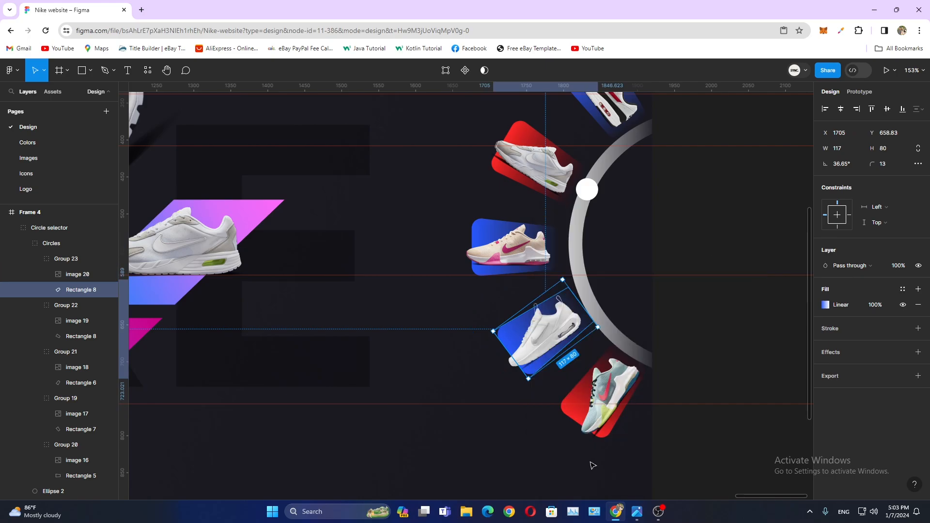
left_click(592, 428, "ctrl")
left_click(80, 382)
right_click(602, 407)
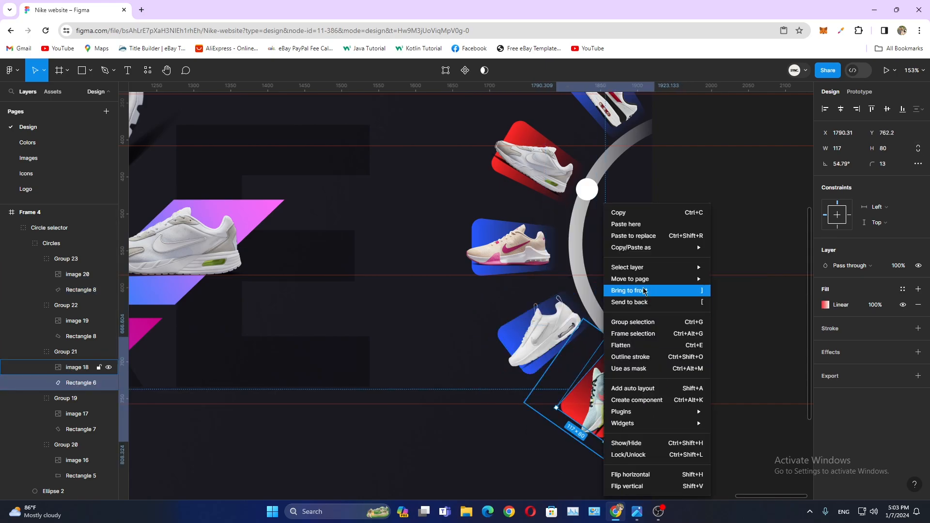
mouse_move(644, 248)
left_click(746, 303)
left_click(681, 238)
- Shift the text groups inside Frame 4's Textes and Prices to show Nike Air Max Solo and $135.55
key("shift+1")
left_click(277, 238)
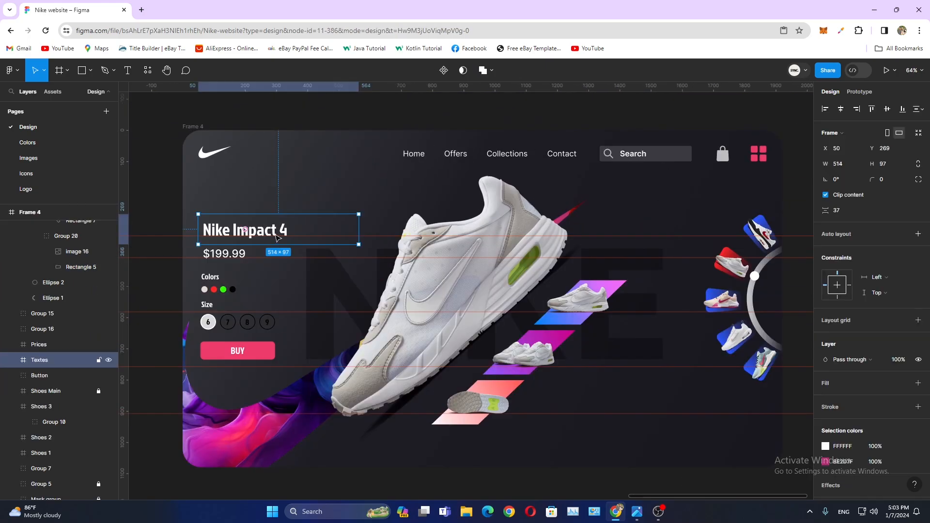
left_click(11, 360)
left_click(64, 381)
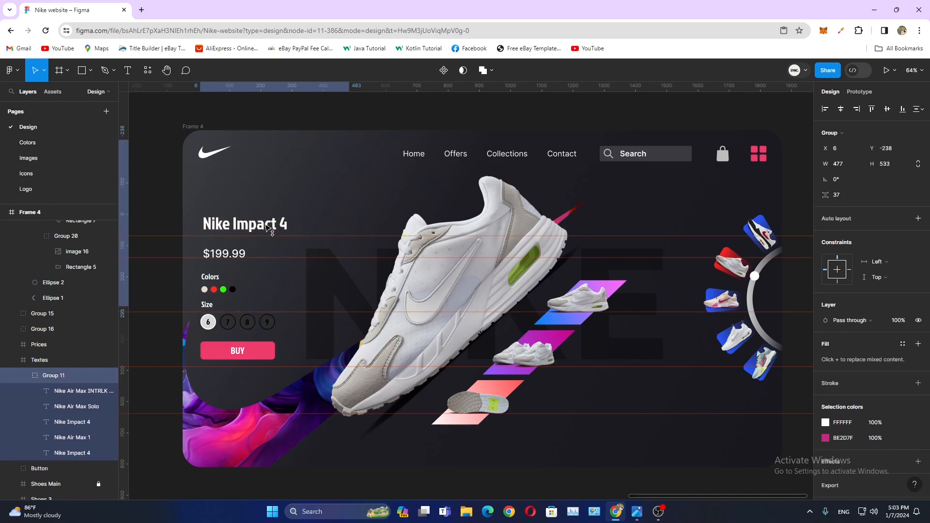
left_click(240, 256)
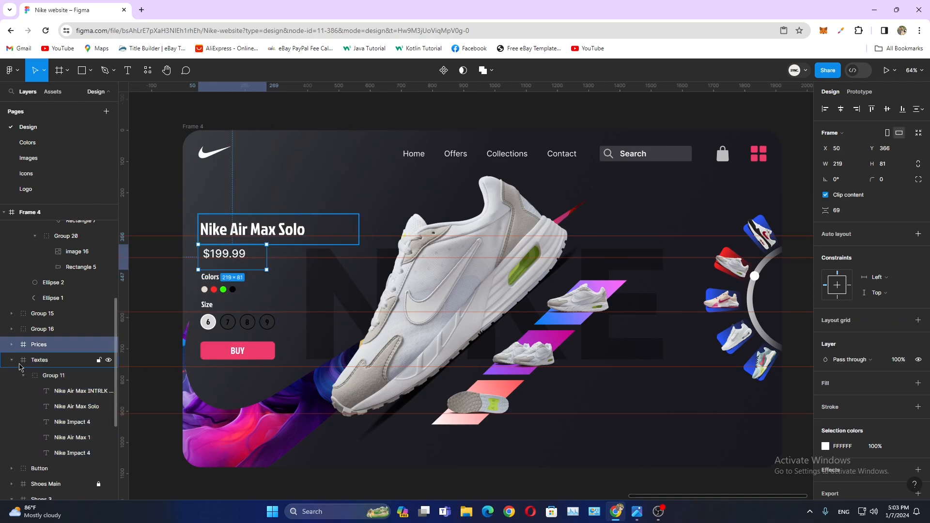
left_click(236, 256)
left_click(164, 216)
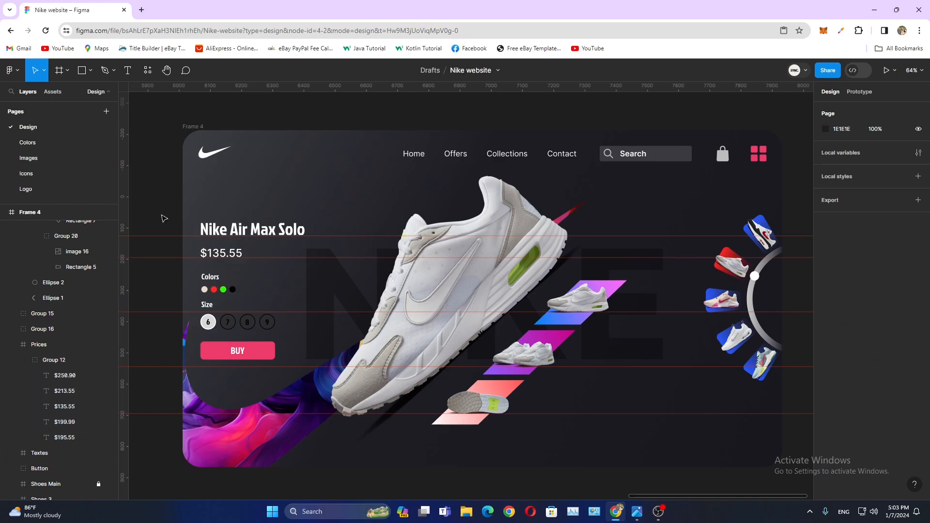
- Duplicate Frame 4 beside it as the fifth landing page frame
scroll(162, 216, "down", 3)
left_click(145, 173)
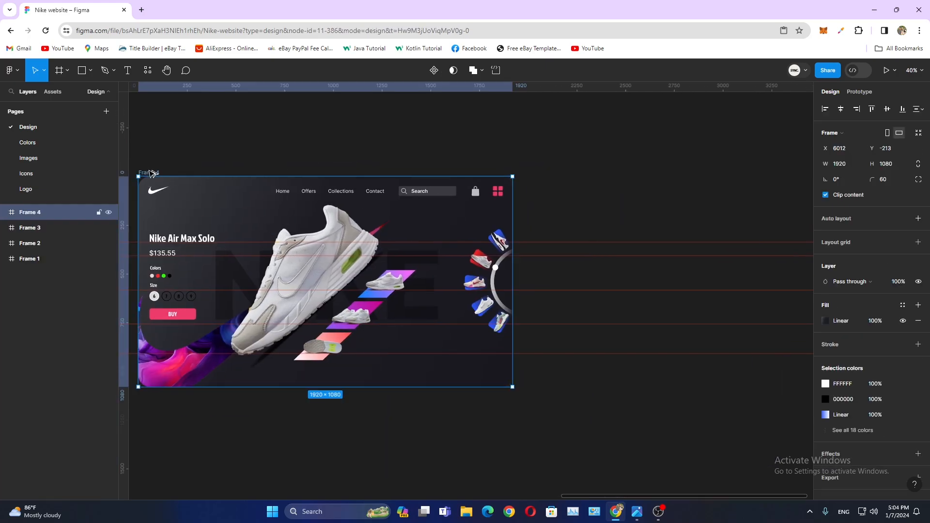
left_click_drag(145, 172, 590, 171)
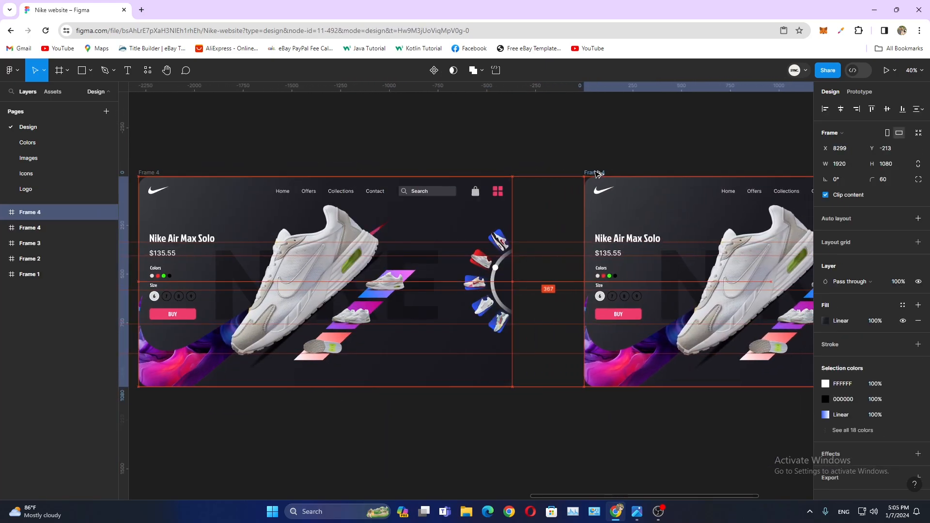
- Unlock Frame 5's Shoes Main and shift its image group up to bring in the white shoe with heel and tongue loops
scroll(484, 223, "right", 7)
scroll(368, 246, "up", 3)
left_click(5, 212)
left_click(11, 227)
left_click(11, 274)
left_click(89, 321)
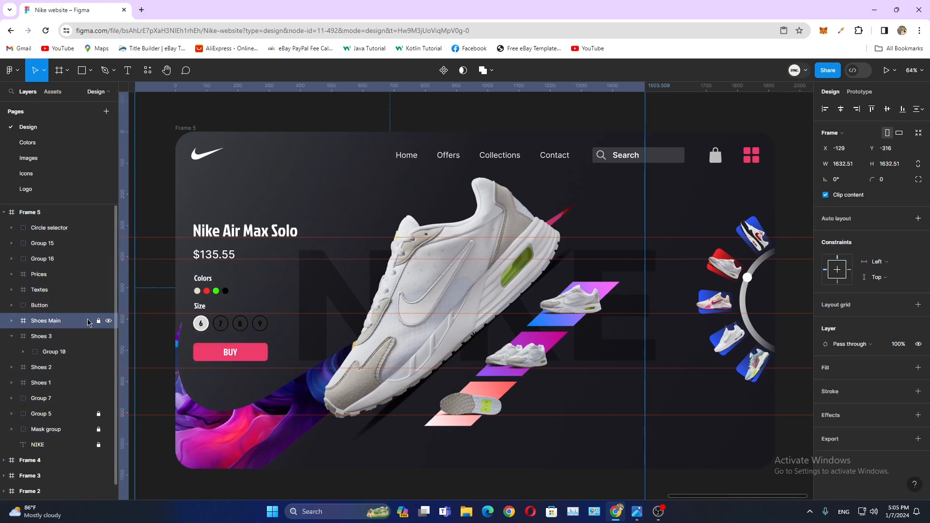
left_click(10, 320)
left_click(102, 338)
left_click_drag(481, 273, 480, 106)
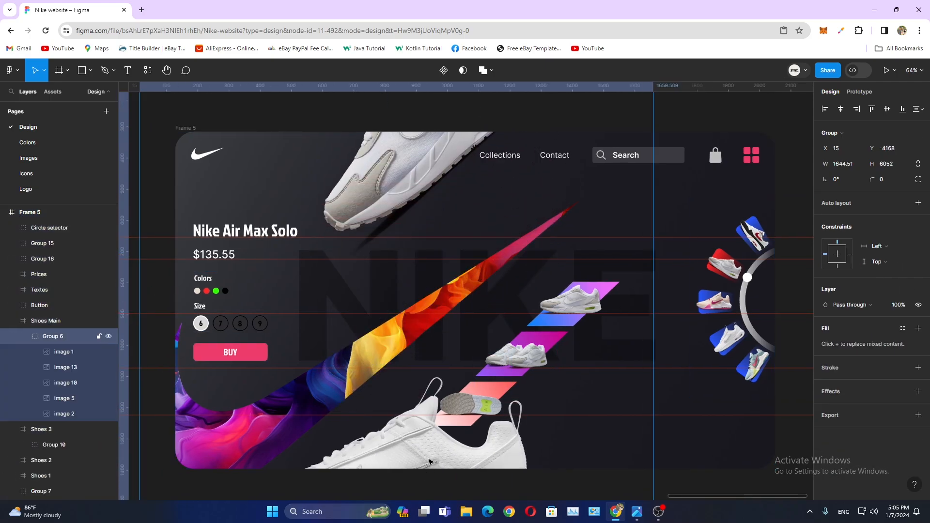
left_click_drag(430, 456, 430, 289)
- Rotate the large looped shoe image to 41°, position it at X 47, Y 702.88, and lock Shoes Main
left_click(86, 367)
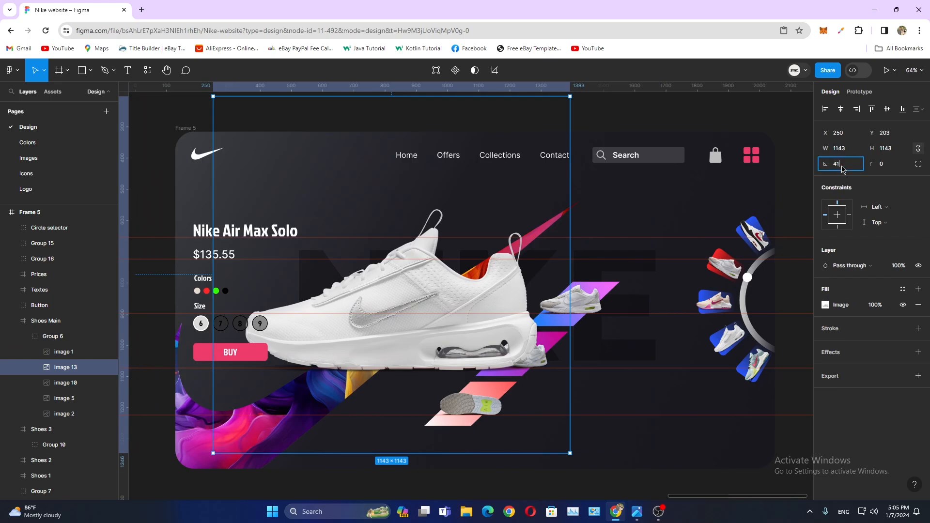
key("Return")
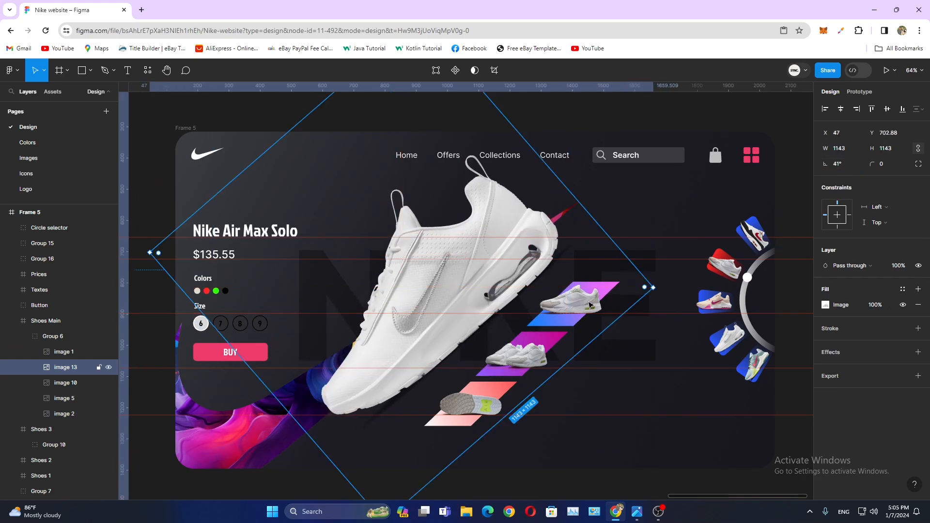
left_click(11, 321)
left_click(99, 321)
- Shift the image group inside Frame 5's Shoes 1 up to Y -956 to show the white looped shoe
left_click(53, 352)
scroll(557, 387, "up", 4)
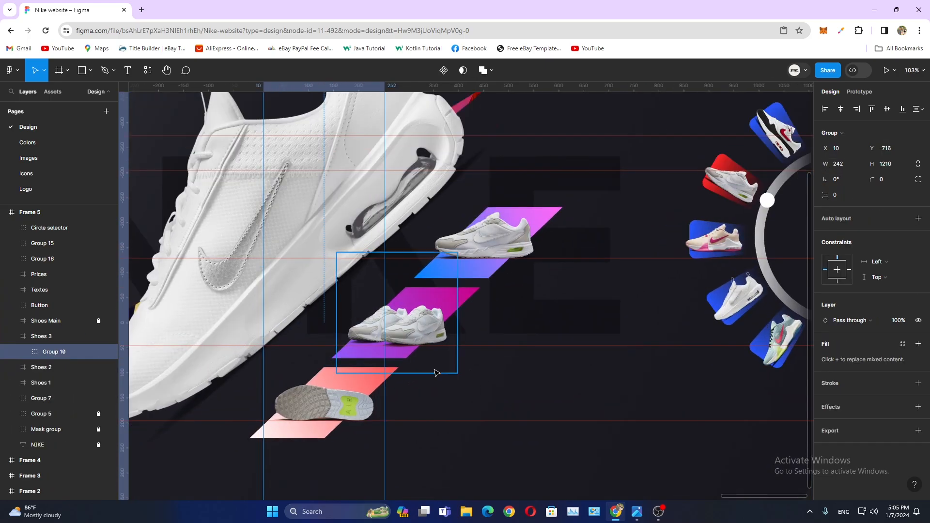
left_click(13, 335)
left_click(489, 218, "ctrl")
left_click(52, 382)
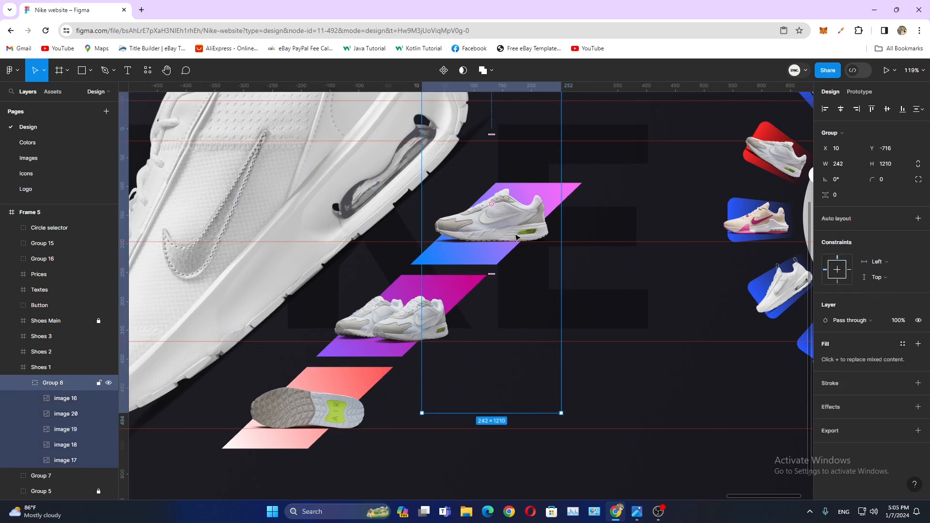
left_click_drag(516, 238, 515, 142)
left_click_drag(512, 270, 512, 228)
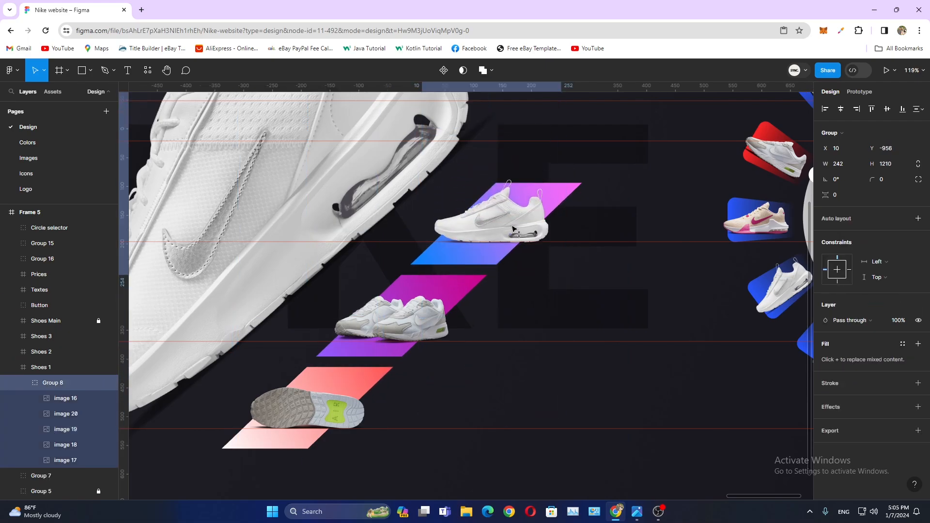
- Shift the image group inside Frame 5's Shoes 2 up to bring in the pair of white looped shoes
left_click(419, 339)
left_click(13, 367)
left_click(12, 352)
left_click(52, 367)
left_click_drag(440, 330, 440, 189)
- Shift the image group inside Frame 5's Shoes 3 up to Y -958 to bring in the matching white sole
left_click(320, 396)
left_click_drag(320, 396, 468, 198)
left_click(13, 352)
left_click(12, 337)
left_click(54, 351)
left_click_drag(497, 266, 266, 334)
- Move Frame 5's selector circle along the ring to the white looped shoe thumbnail, at X 1819, Y 602
left_click_drag(593, 229, 363, 288)
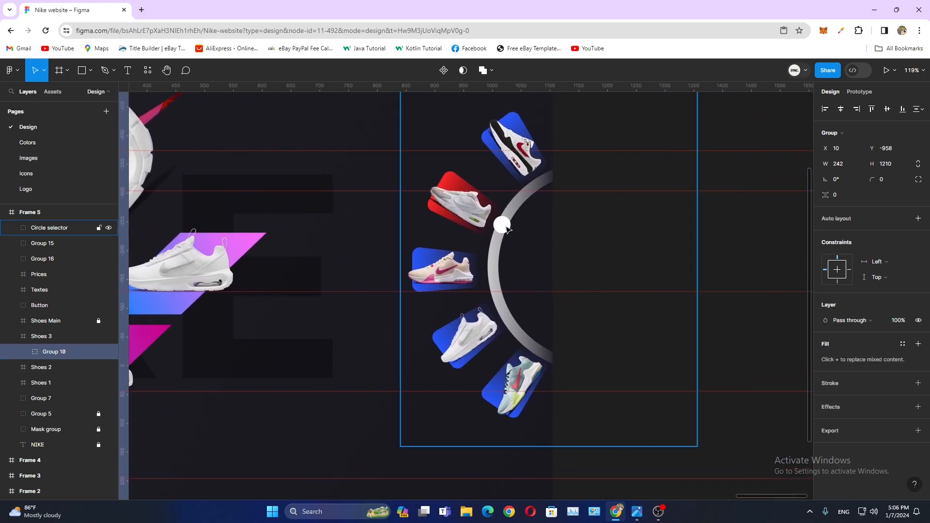
double_click(504, 228)
left_click_drag(502, 315, 504, 315)
scroll(494, 298, "up", 5)
left_click_drag(506, 313, 529, 322)
scroll(494, 298, "down", 3)
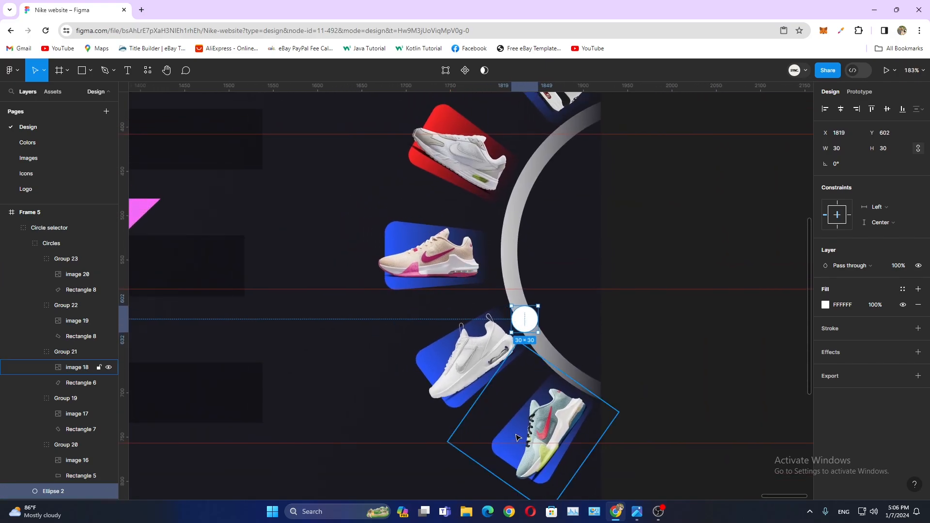
- Copy the red gradient properties from the grey-white shoe's thumbnail rectangle and paste them onto the looped shoe's rectangle in Frame 5
left_click(422, 160)
right_click(419, 158)
mouse_move(465, 200)
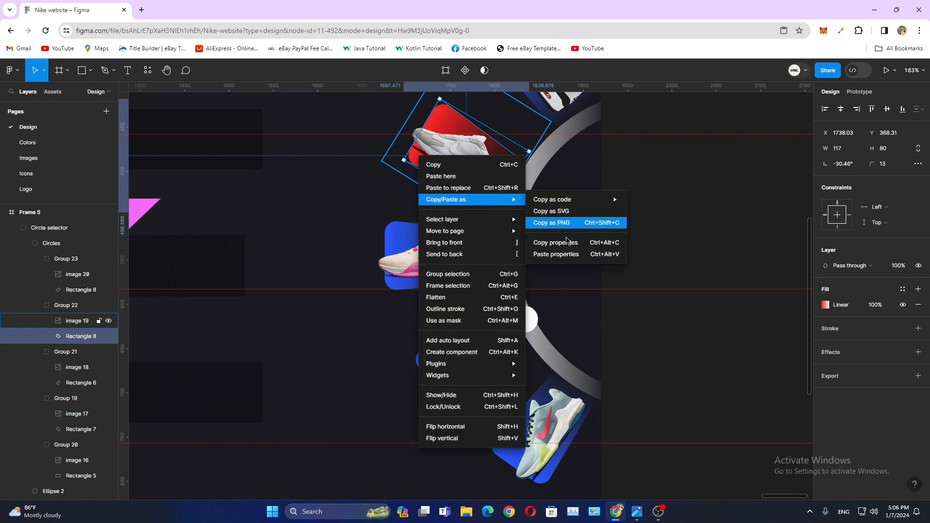
left_click(567, 242)
left_click(426, 358)
right_click(425, 355)
mouse_move(465, 244)
left_click(570, 303)
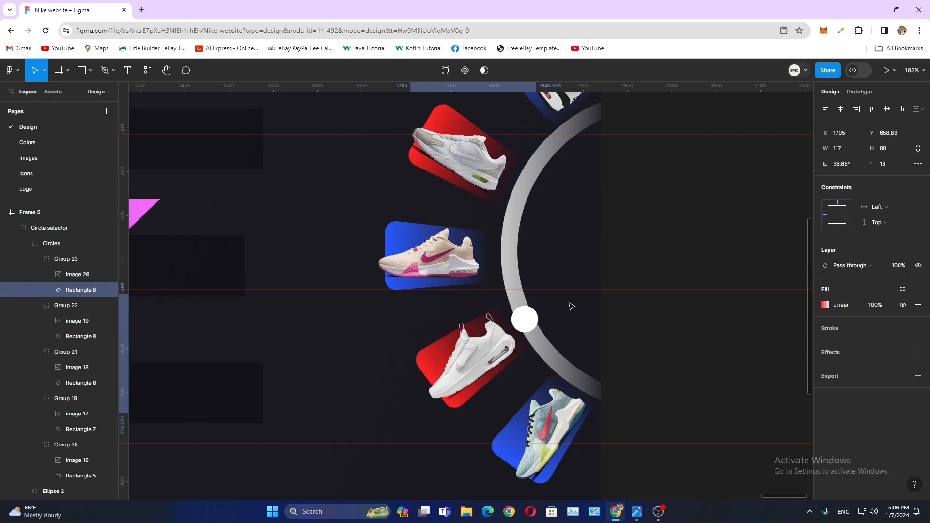
- Copy the blue gradient properties from the middle thumbnail's rectangle and paste them onto the grey-white shoe's rectangle
left_click(411, 247)
right_click(400, 245)
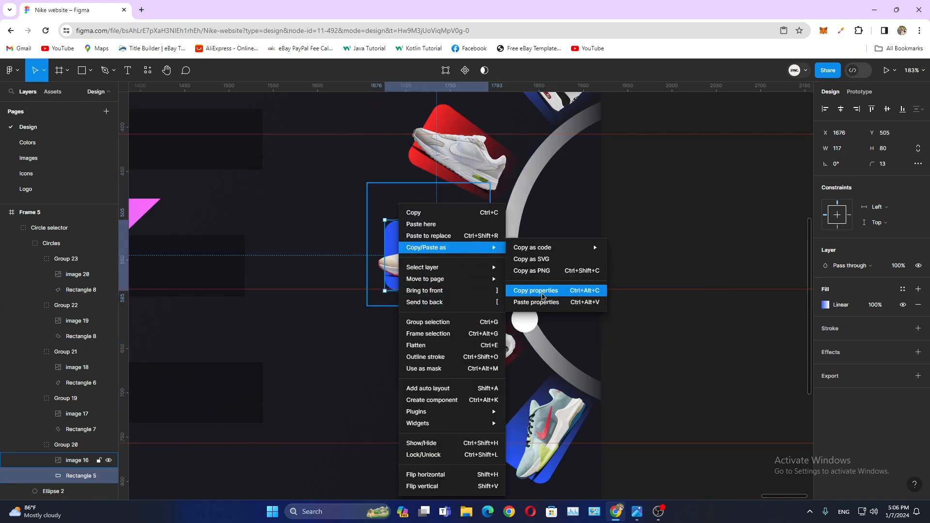
left_click(543, 290)
left_click(429, 156)
right_click(442, 166)
mouse_move(467, 203)
left_click(576, 260)
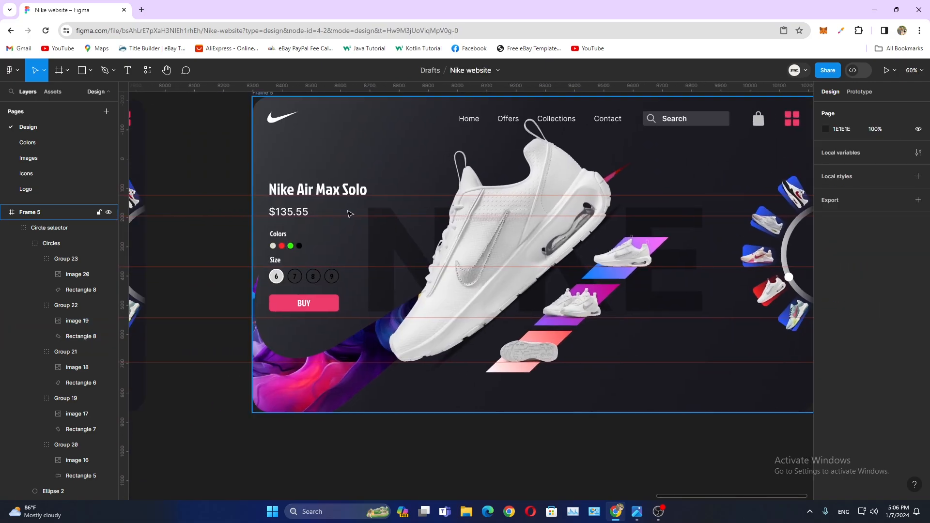
- Shift the name text group inside Frame 5's Textes up to show Nike Air Max INTRLK Lite
scroll(366, 173, "up", 5)
left_click(366, 172)
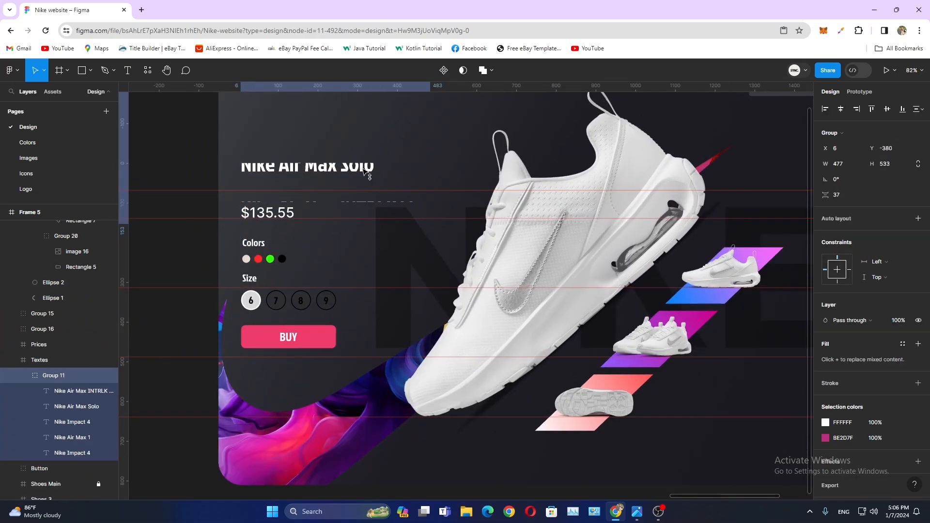
left_click_drag(362, 168, 361, 137)
- Shift the price text group inside Frame 5's Prices up to show $213.55, and nudge it slightly upward for alignment
left_click(269, 213)
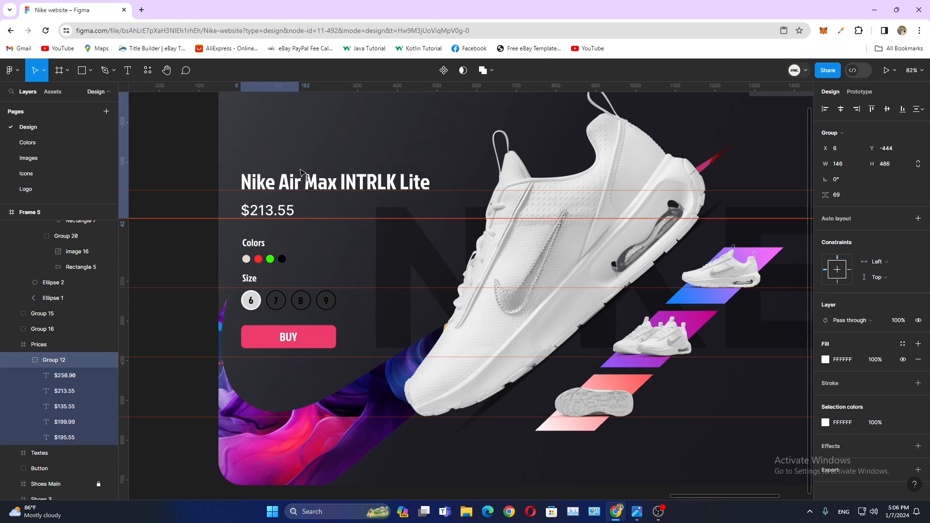
scroll(268, 212, "up", 4)
left_click_drag(292, 216, 296, 216)
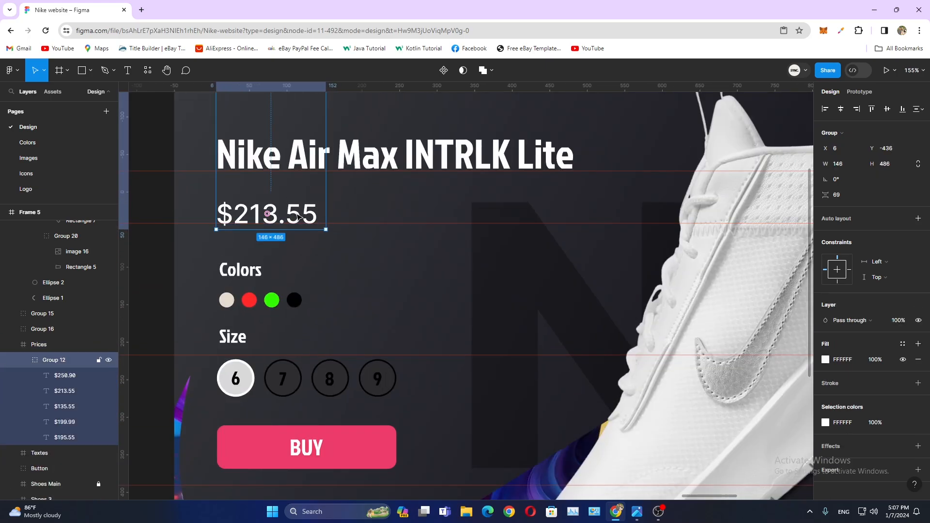
key("Up")
key("Up")
key("Up")
key("Up")
key("shift+1")
left_click(759, 200)
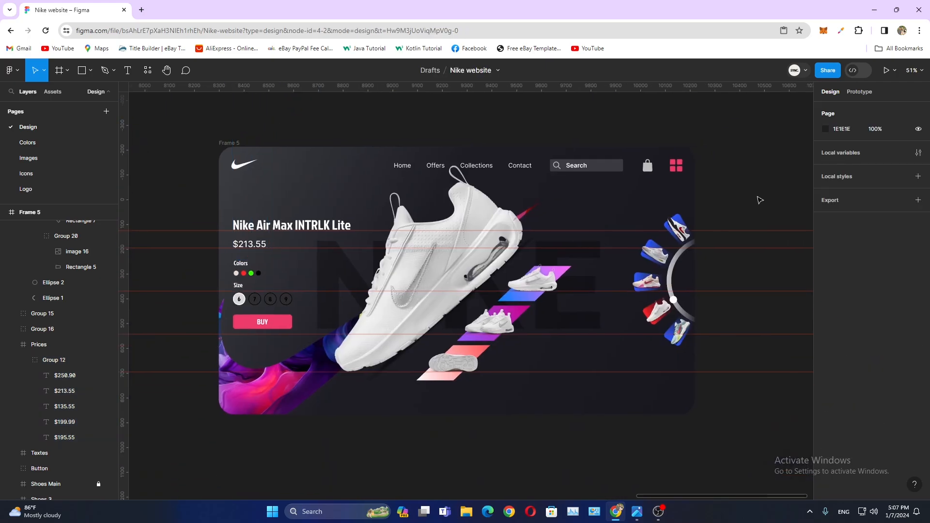
scroll(448, 156, "up", 1)
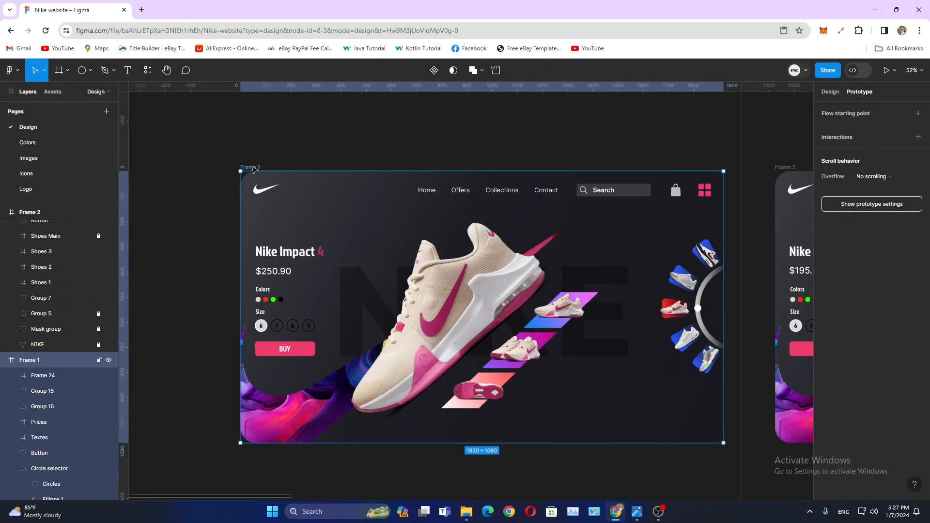
left_click_drag(725, 308, 620, 296)
scroll(764, 303, "up", 3)
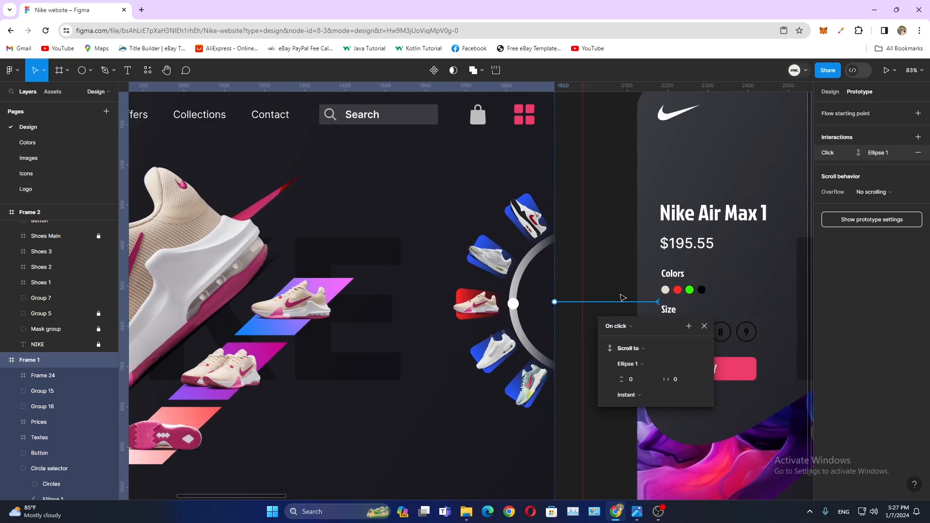
key("ctrl+z")
- Connect Frame 1 to Frame 2 with an On click, Navigate to prototype interaction
left_click(556, 303)
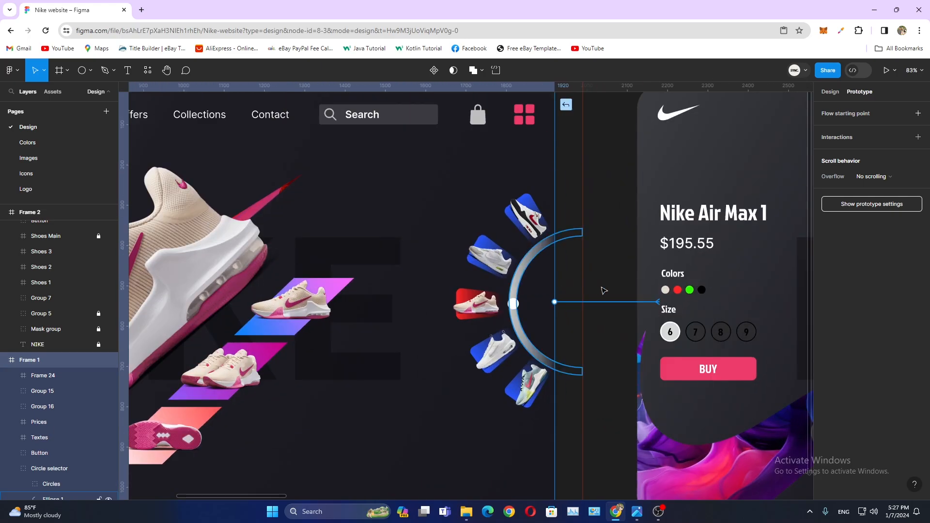
left_click_drag(632, 290, 638, 263)
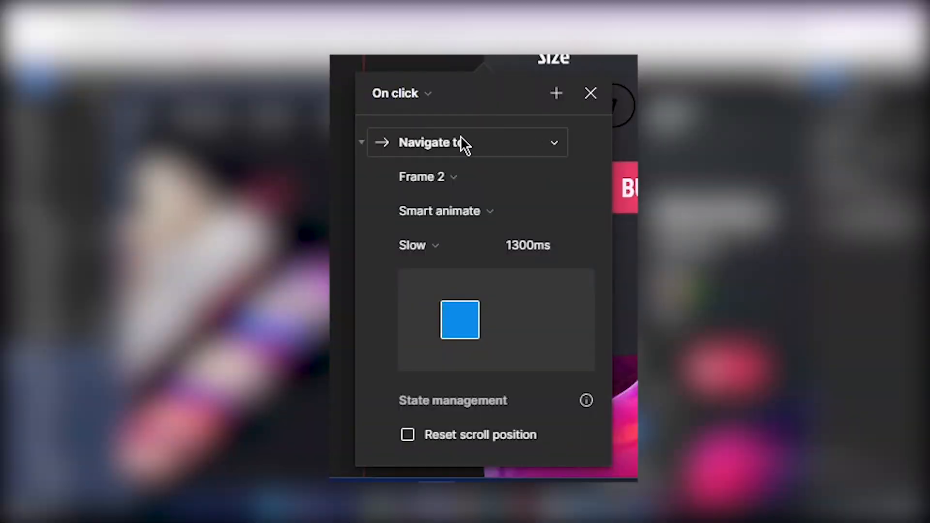
- Set the Frame 1 to Frame 2 interaction's smart animate transition to the Slow curve with a 1300 ms duration
left_click(398, 92)
left_click(398, 93)
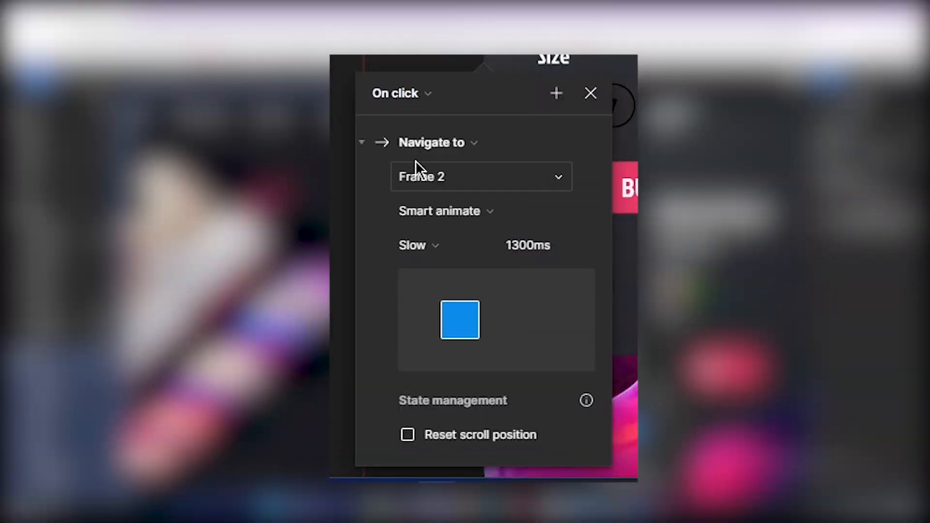
left_click(427, 249)
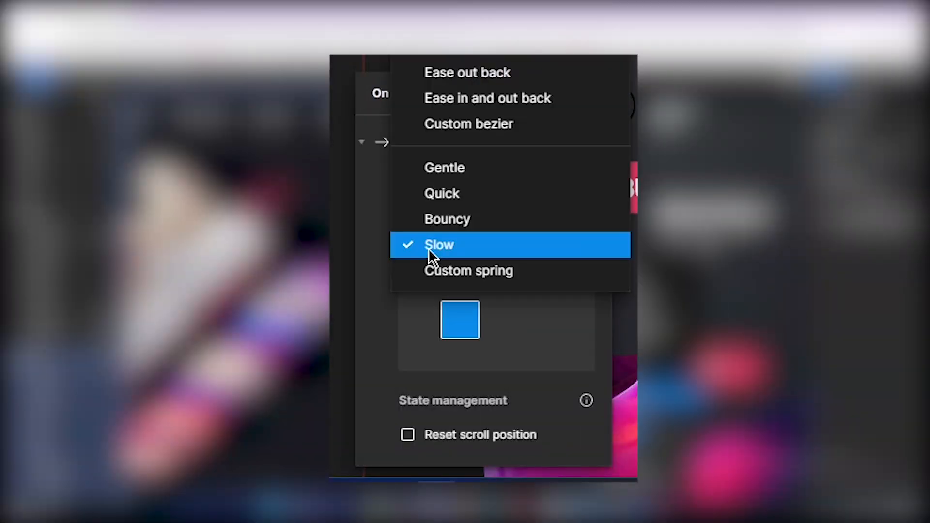
left_click(428, 248)
left_click(509, 243)
type("1300")
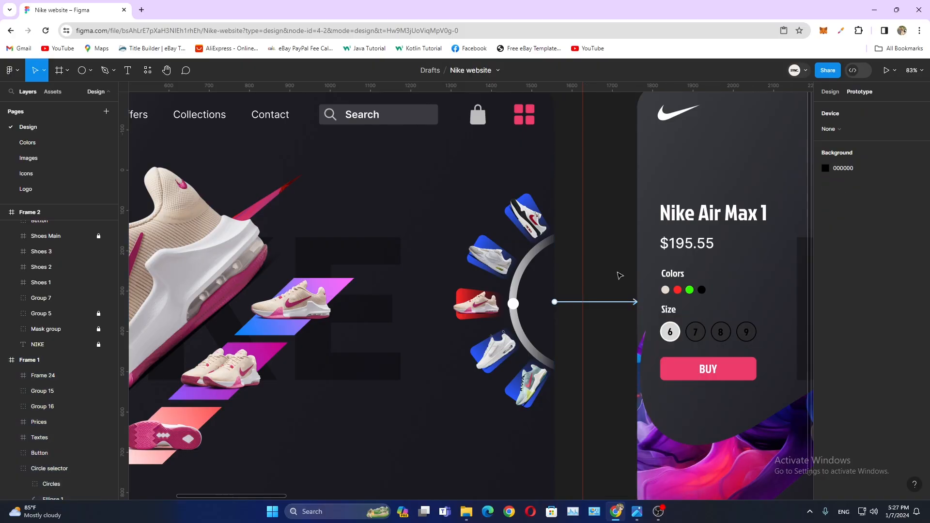
- Link Frames 2 through 5 in sequence with On click, Navigate to interactions using Slow smart animate at 1300 ms
scroll(620, 275, "down", 5)
left_click_drag(676, 323, 533, 313)
left_click(533, 313)
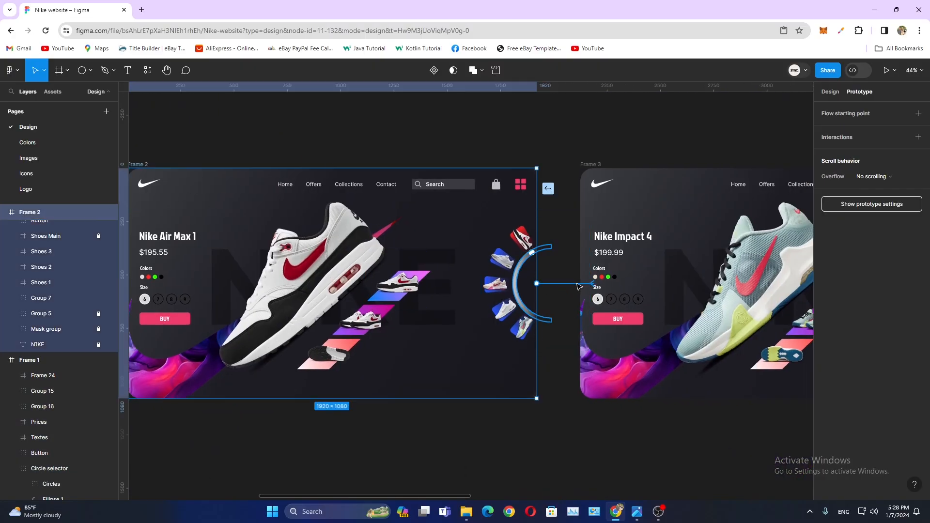
left_click_drag(579, 286, 586, 282)
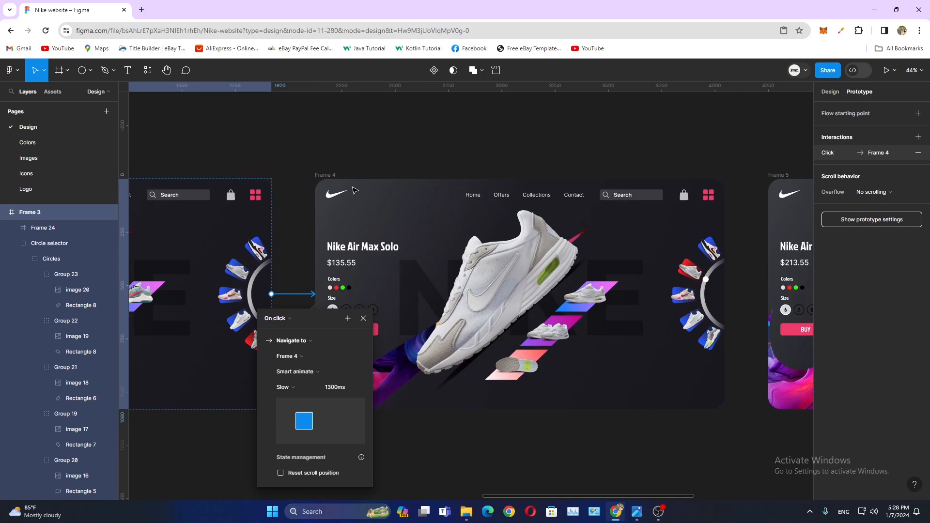
left_click(723, 294)
left_click_drag(724, 294, 765, 302)
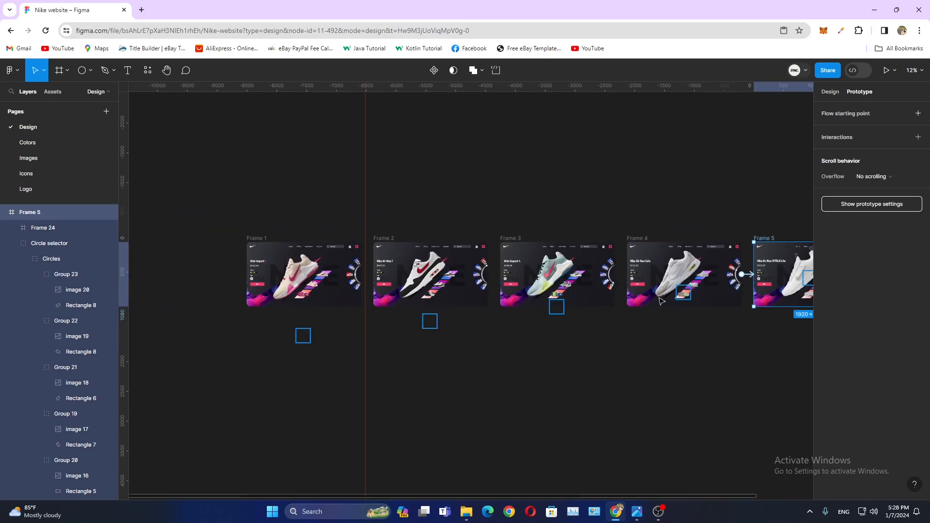
- Connect Frame 5 back to Frame 1 with a prototype interaction to close the loop
left_click(798, 269)
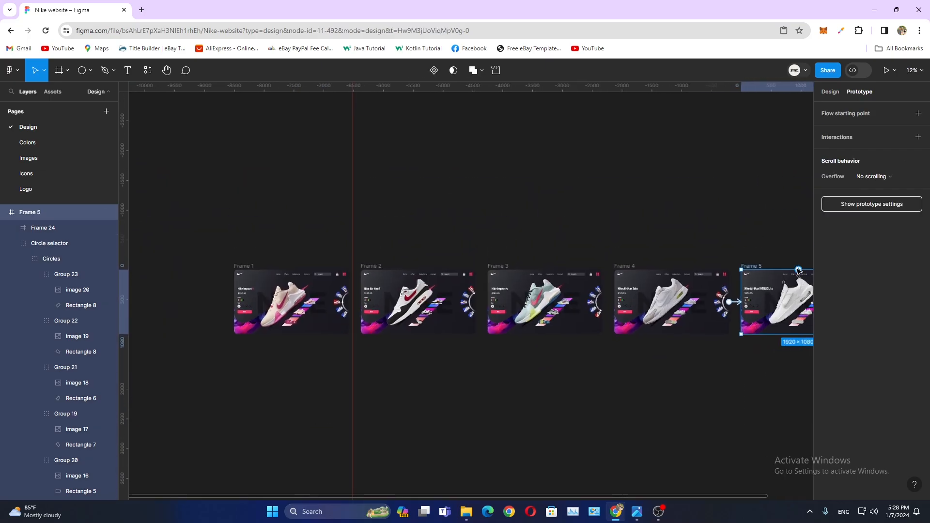
left_click_drag(798, 269, 316, 271)
left_click(470, 429)
- Add a flow starting point to Frame 1
scroll(242, 315, "up", 6)
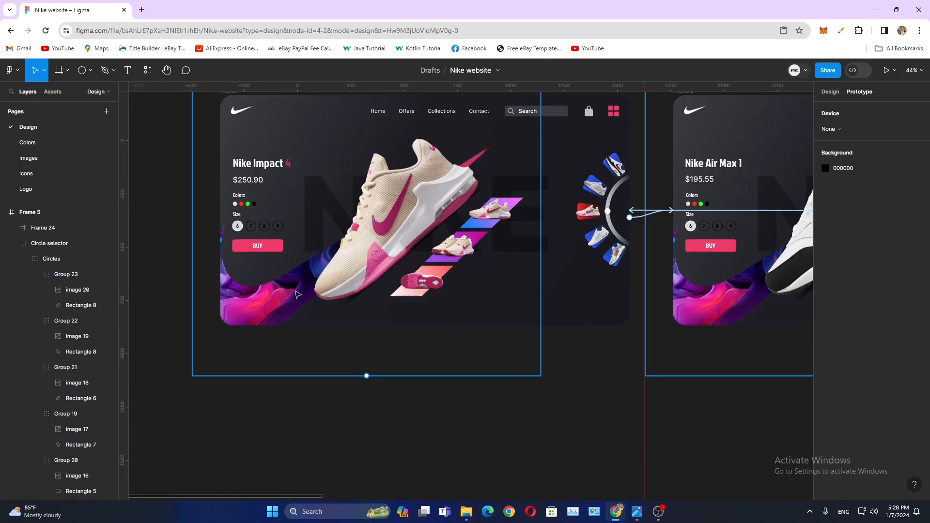
left_click_drag(242, 315, 252, 394)
left_click(831, 94)
left_click(859, 92)
left_click(233, 170)
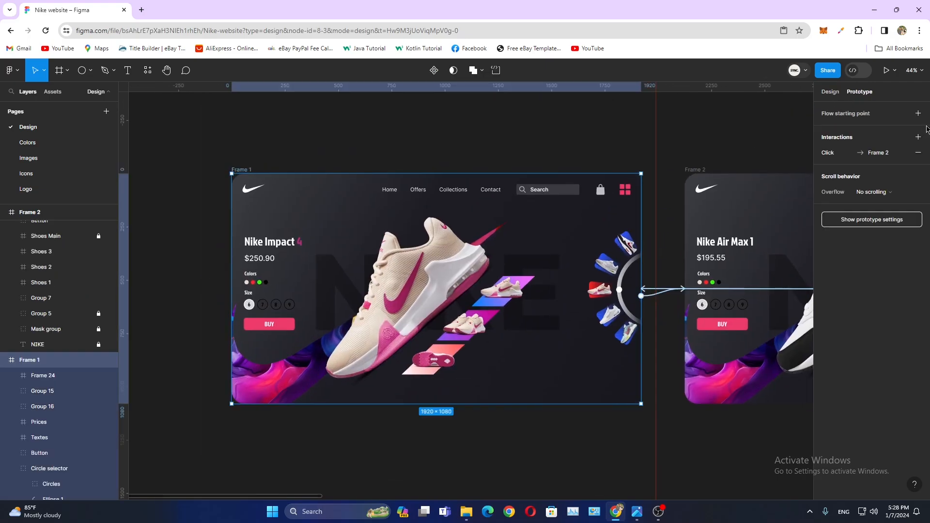
left_click(918, 113)
left_click(341, 123)
- Present the prototype to preview the animated transitions between the shoe frames
scroll(309, 130, "up", 1)
scroll(311, 133, "up", 1)
left_click(886, 70)
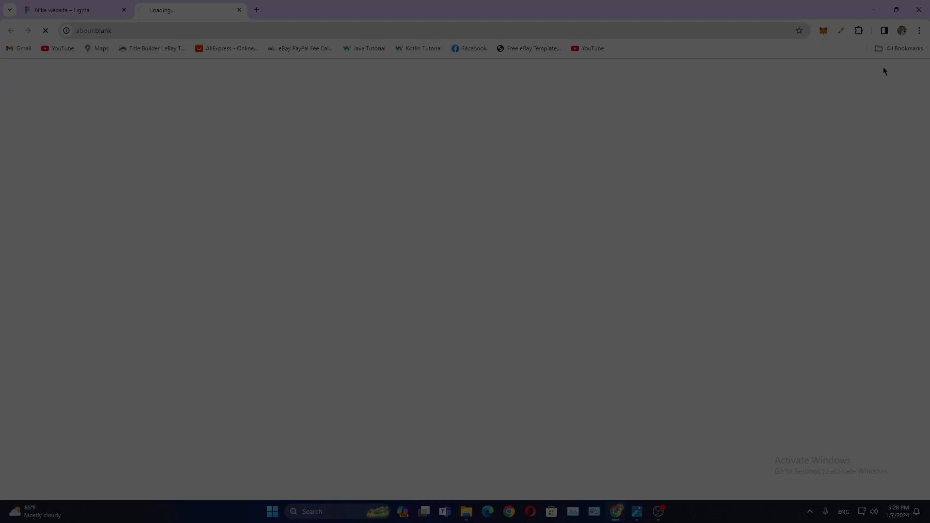